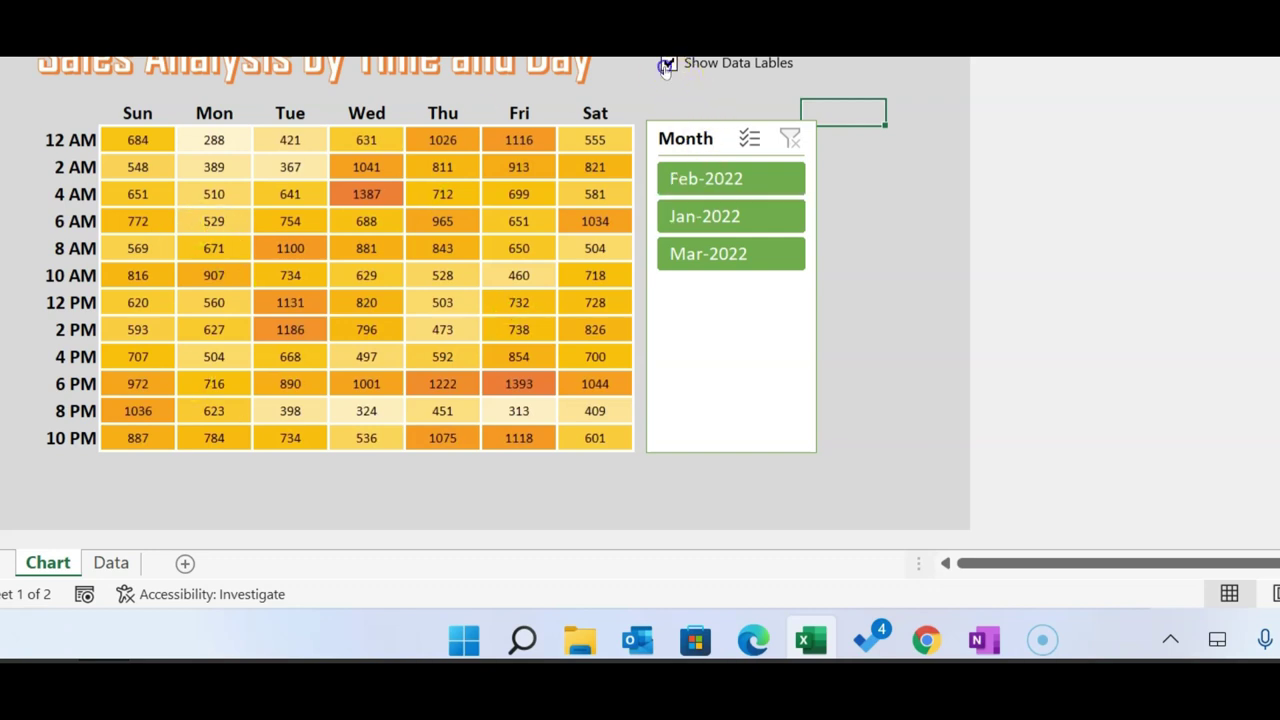
Step: Toggle the heat map's data labels off and back on
click(665, 65)
click(669, 66)
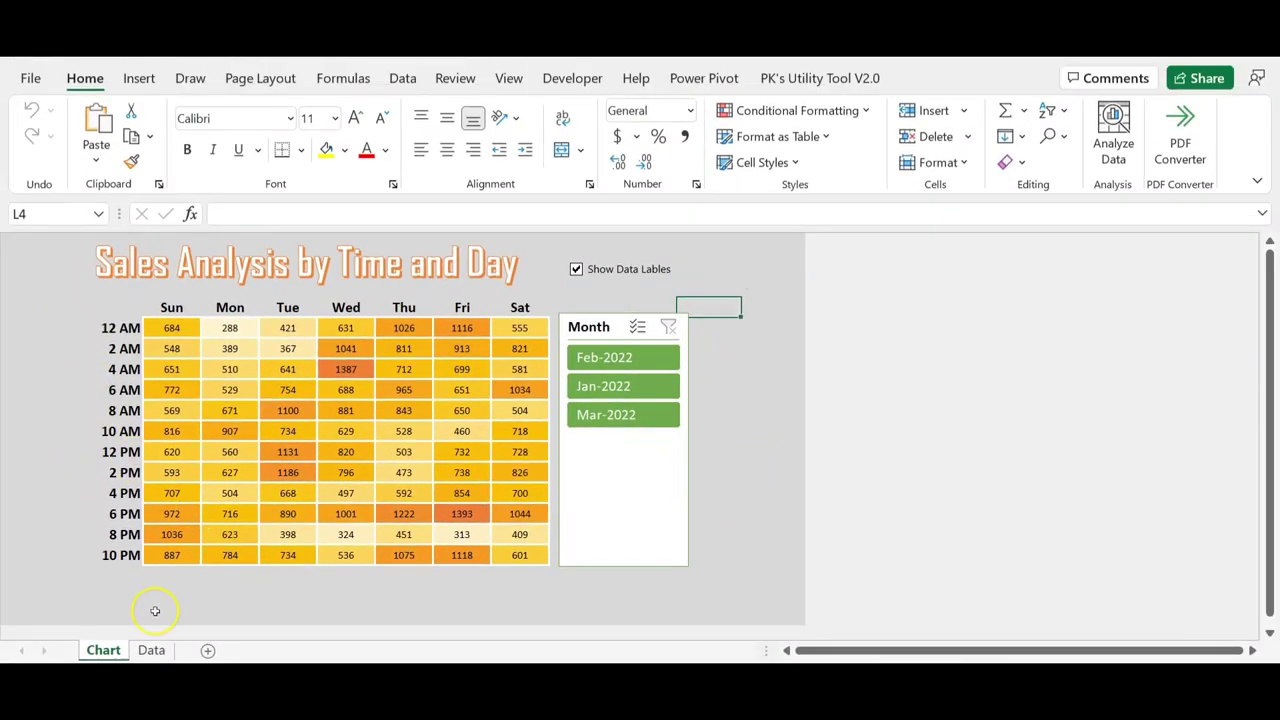
Step: Enter the date 1apr2022 in cell A841, the first empty row below the records on the Data sheet
click(151, 650)
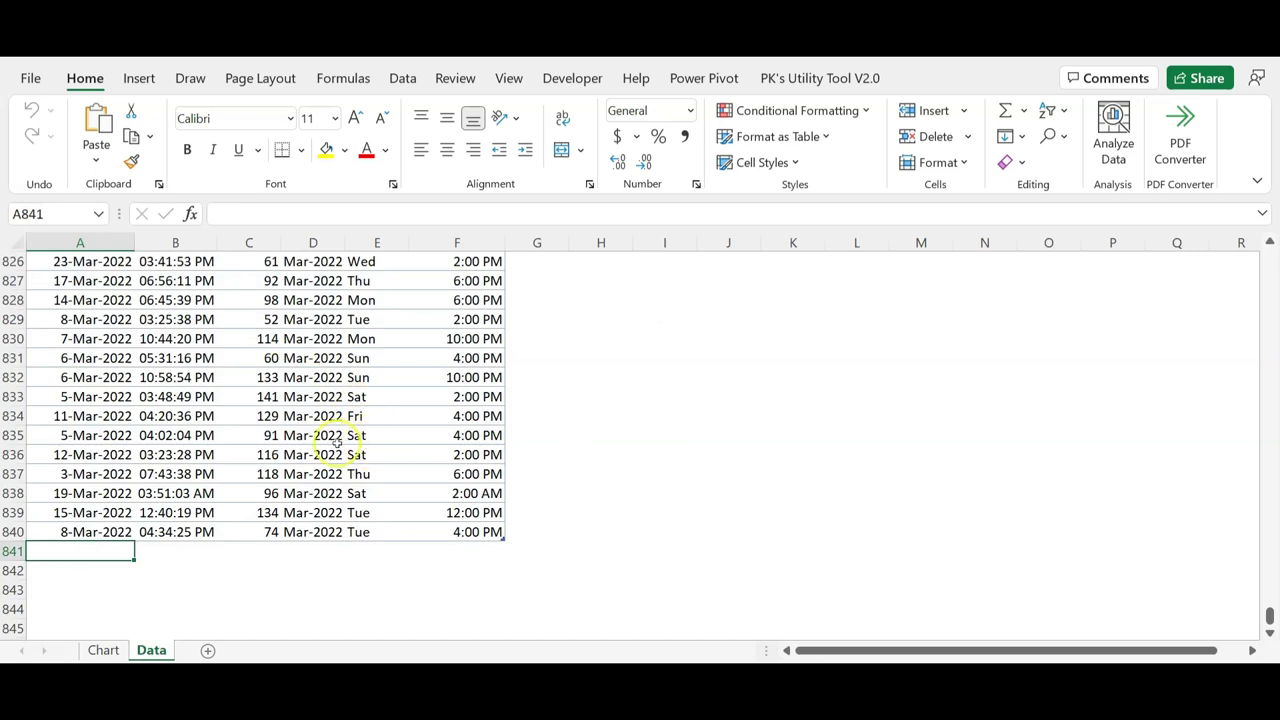
click(186, 398)
scroll(268, 473, up, 6)
scroll(273, 478, up, 10)
scroll(280, 488, down, 20)
scroll(285, 497, down, 2)
scroll(285, 497, up, 5)
click(77, 377)
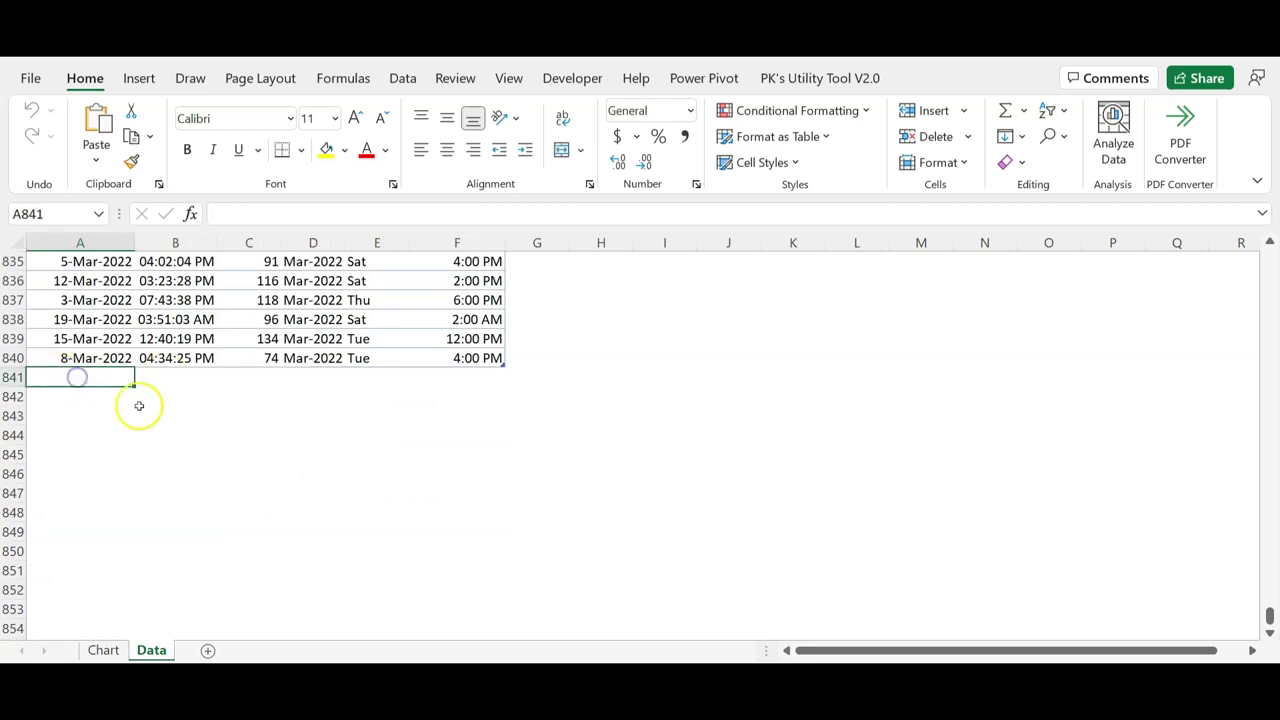
text(1apr2022)
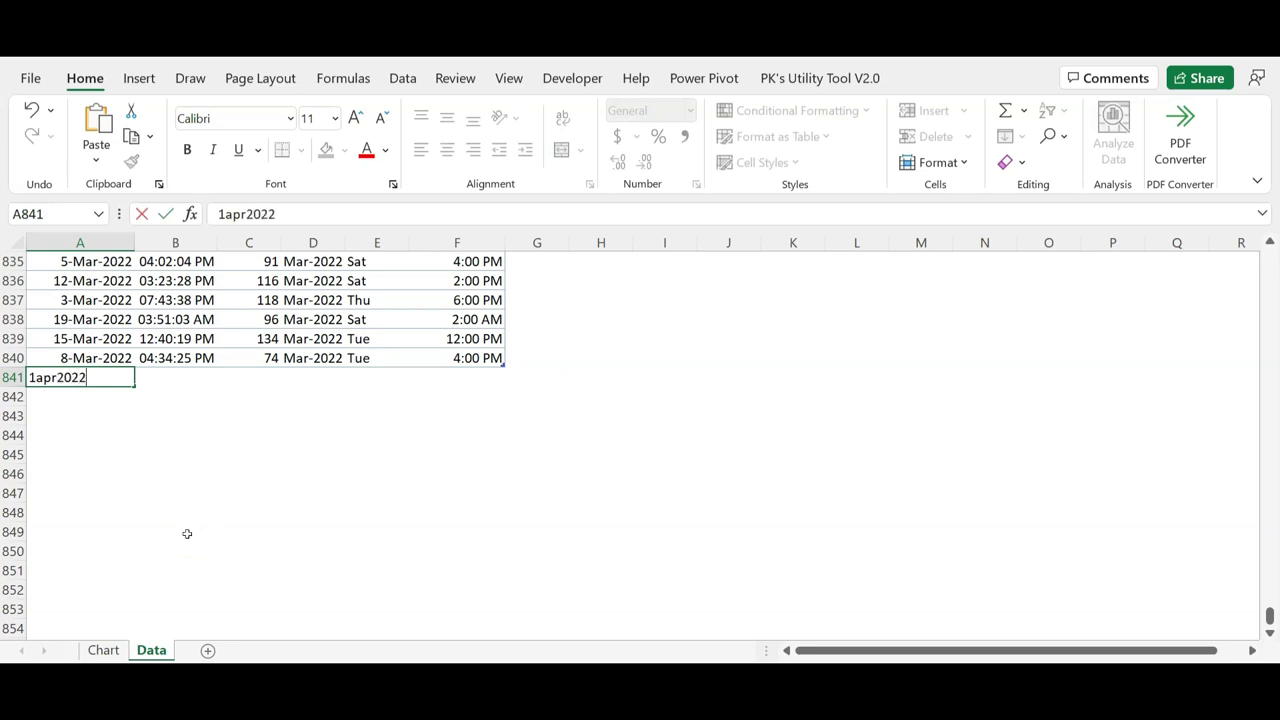
key(Return)
Step: Complete the new April row by repeating the time from the row above and entering 200 as its sales
key(Up)
key(Right)
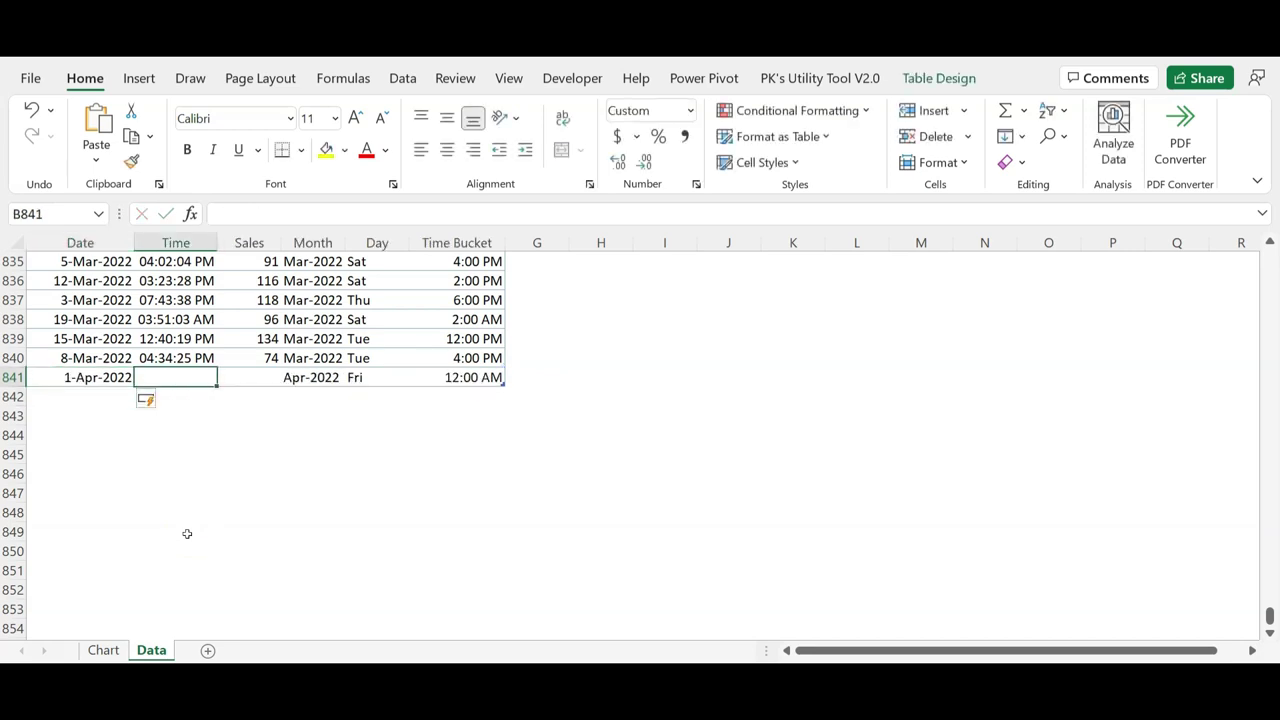
key(ctrl+apostrophe)
key(Up)
key(Down)
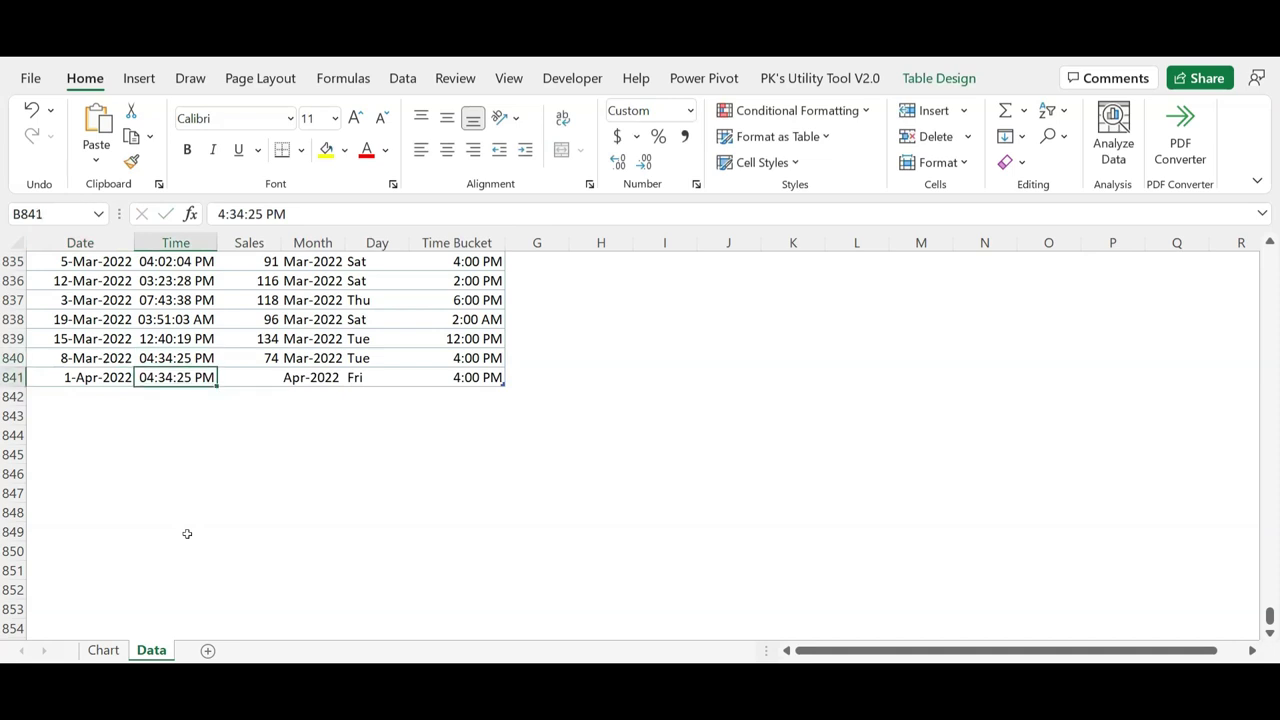
key(Right)
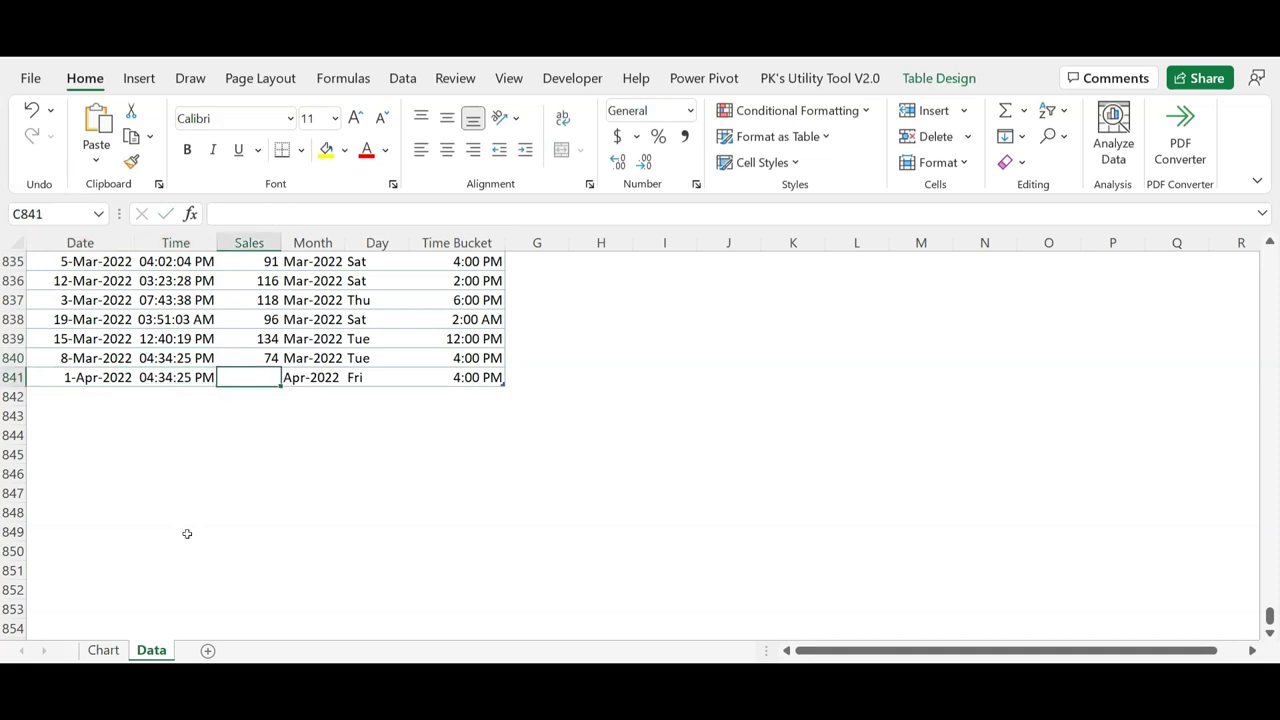
text(200)
key(Return)
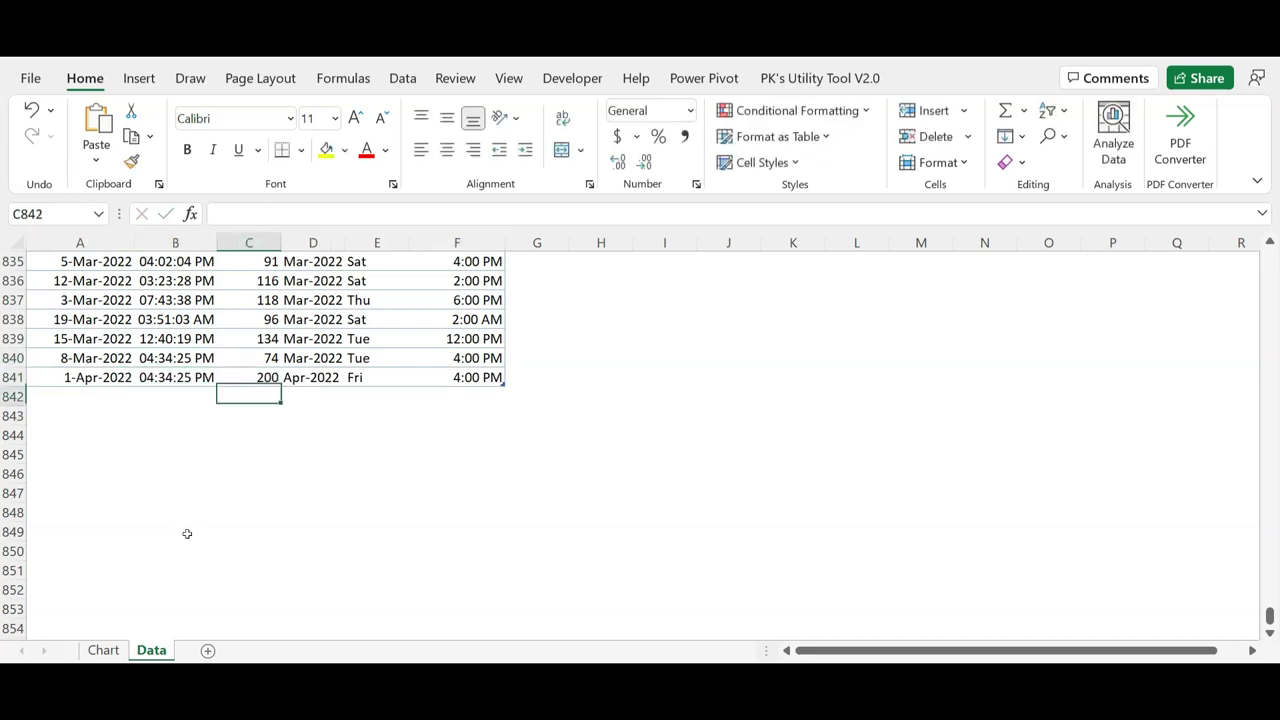
Step: Refresh all data connections from the Chart sheet to bring the new row into the heat map
click(118, 650)
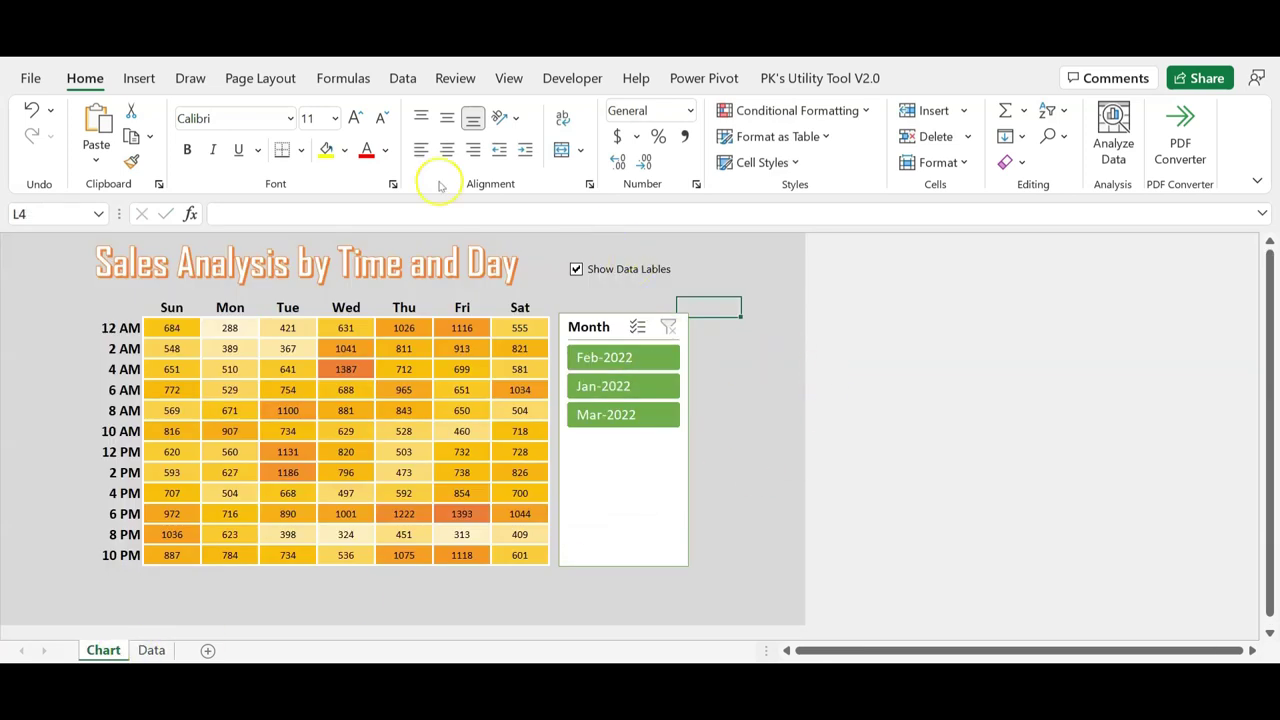
click(405, 78)
click(165, 150)
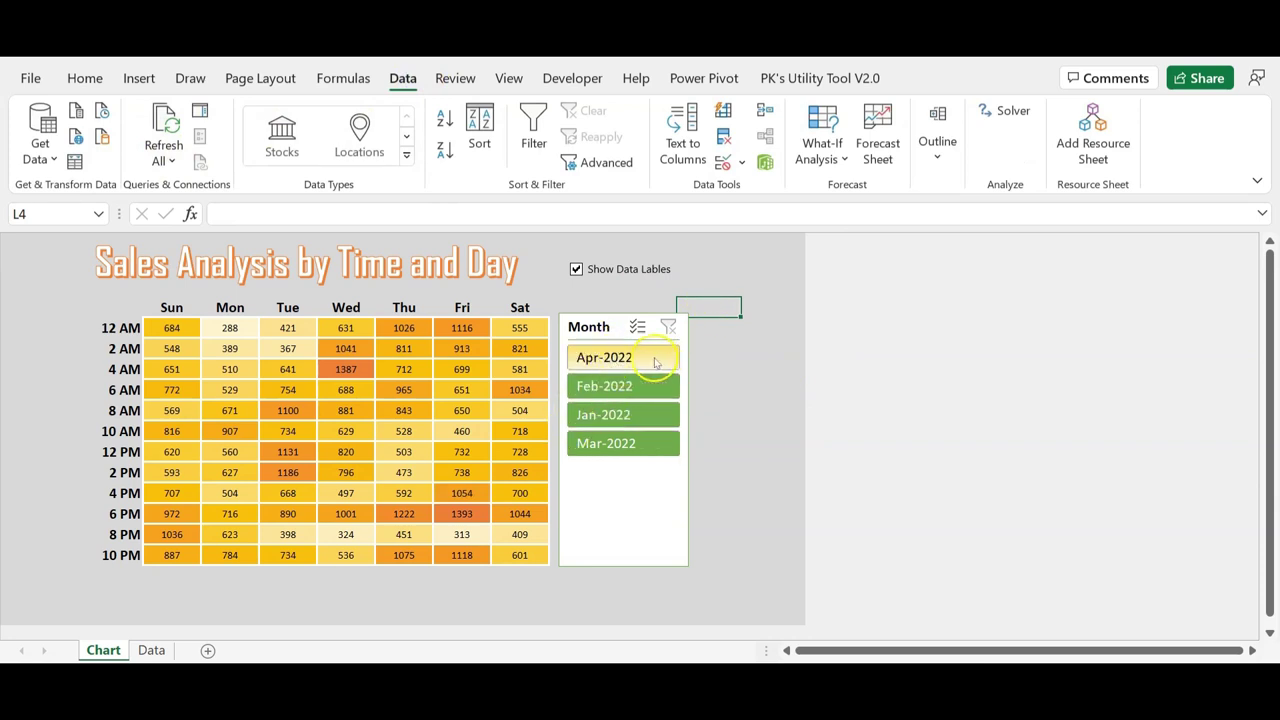
Step: Filter the heat map to Apr-2022, check its sales cell, and clear the month filter
click(632, 357)
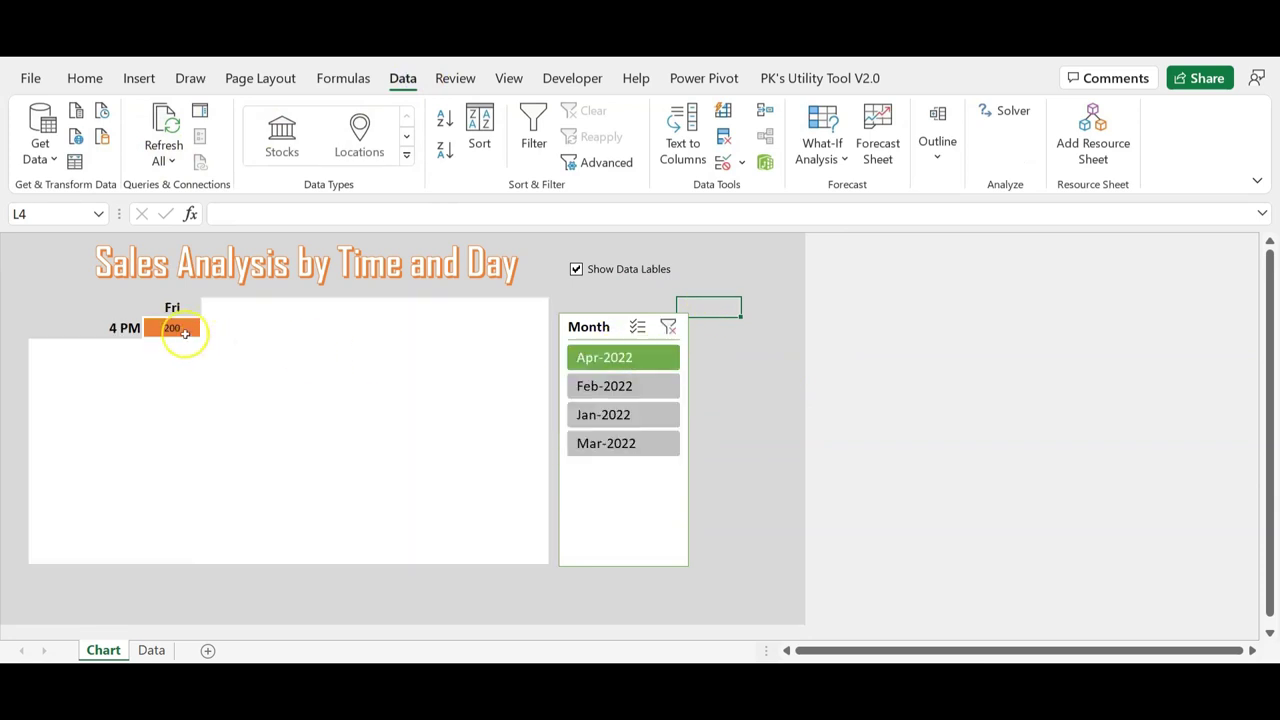
click(172, 327)
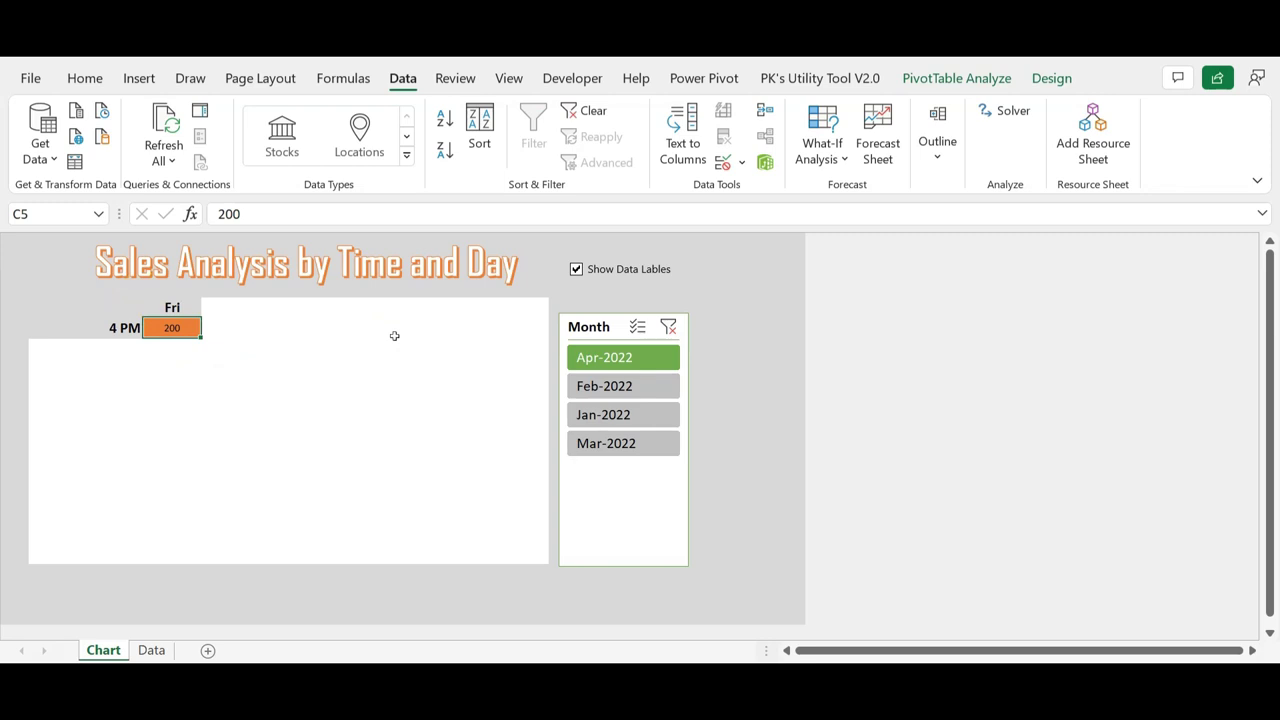
click(668, 327)
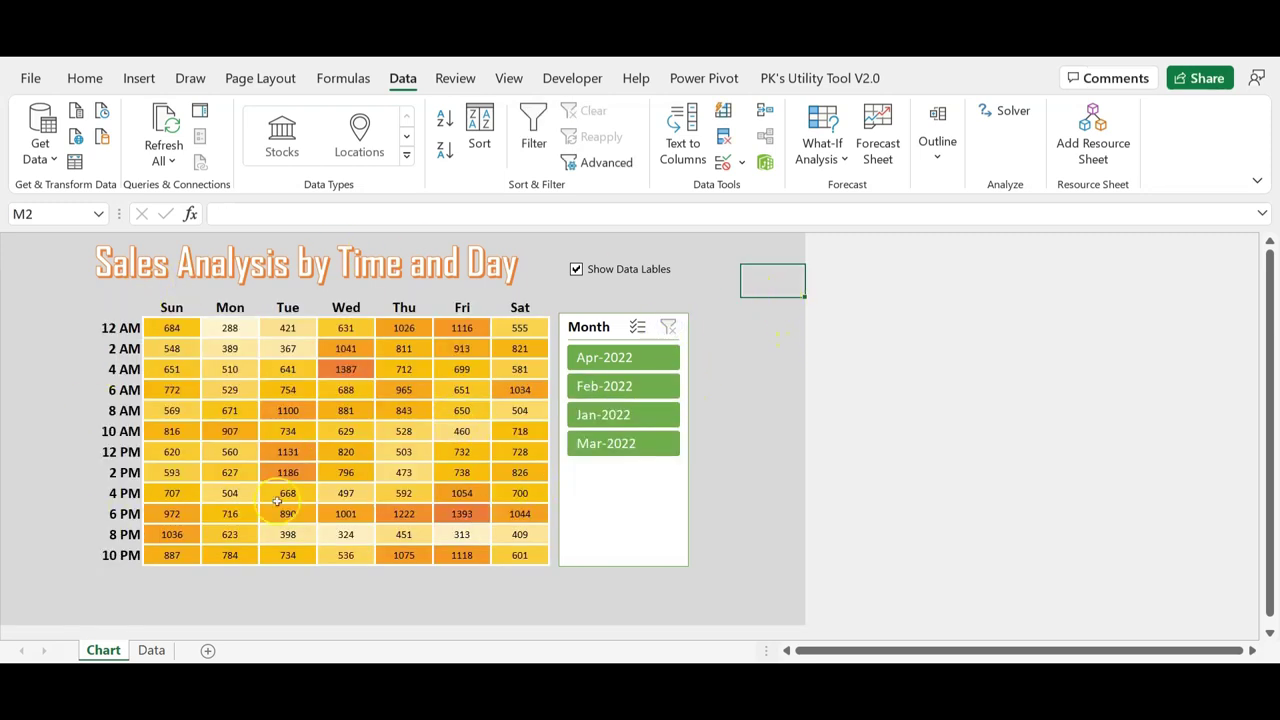
Step: Copy the whole sales table, headers included, from the Data sheet into cell A1 of a new blank workbook
click(151, 650)
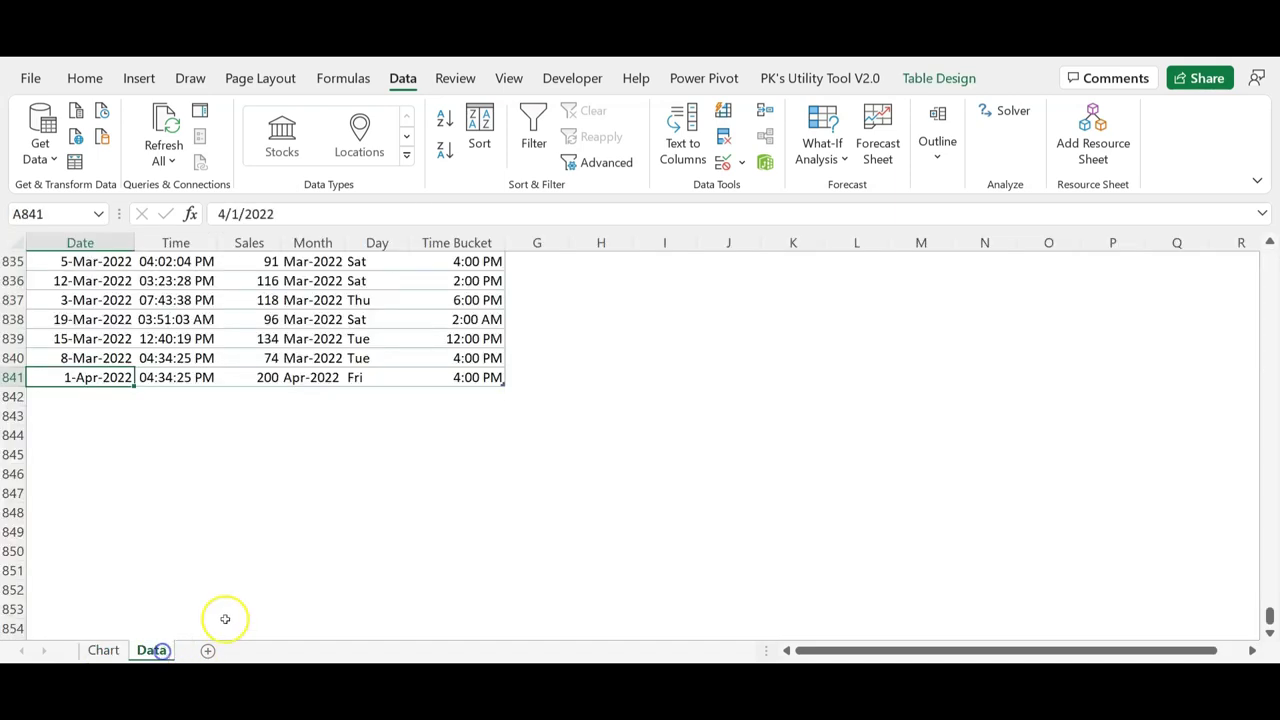
click(172, 358)
key(ctrl+Up)
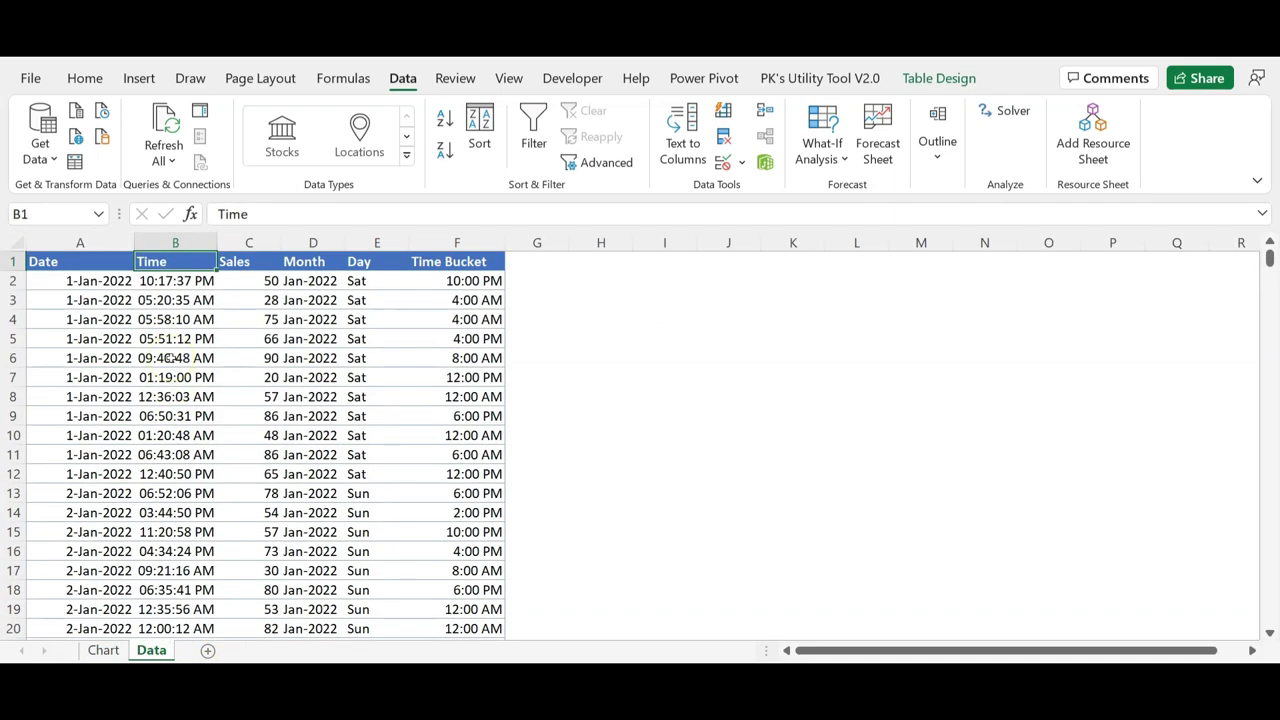
key(Left)
key(ctrl+shift+End)
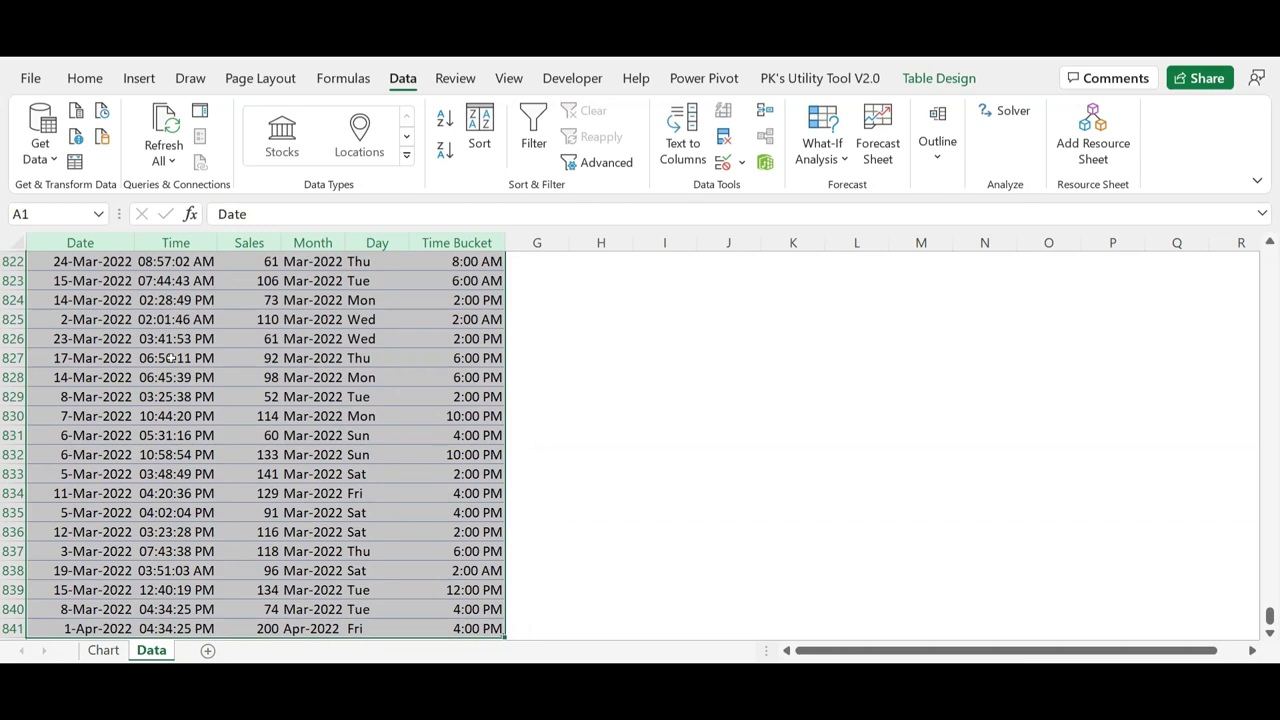
key(ctrl+Home)
key(ctrl+shift+Right)
key(ctrl+shift+Down)
key(ctrl+c)
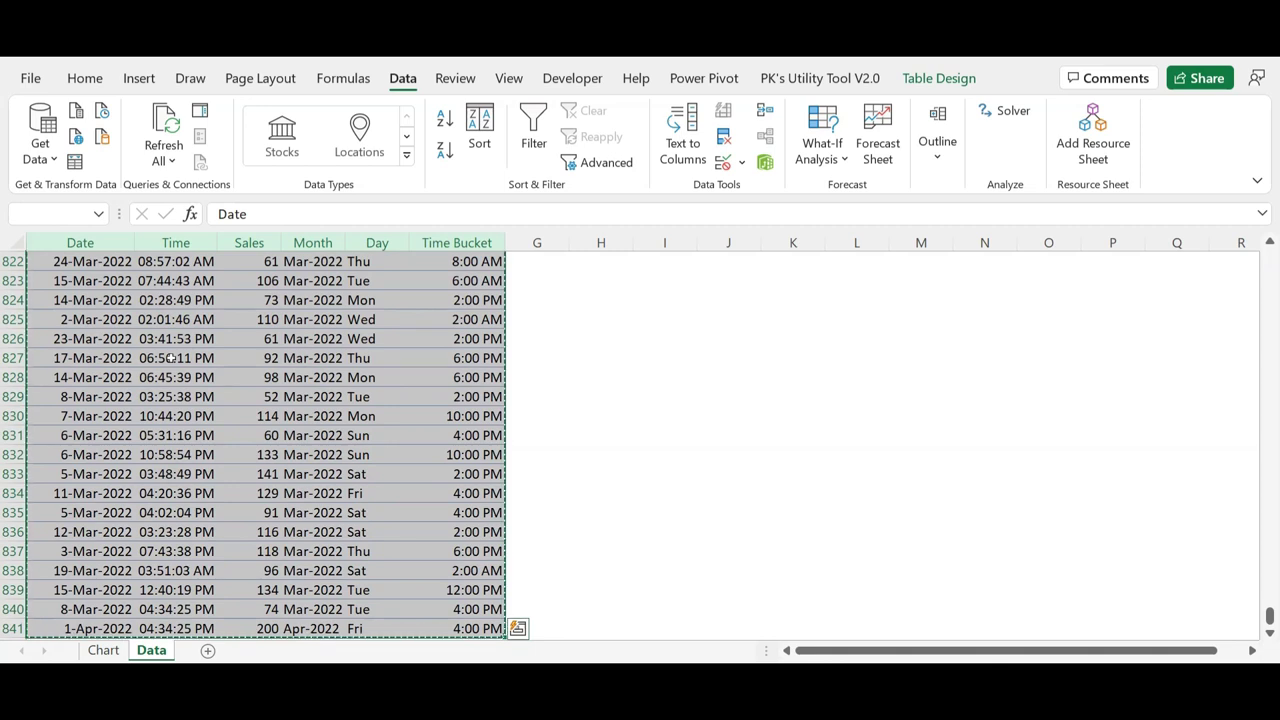
key(ctrl+n)
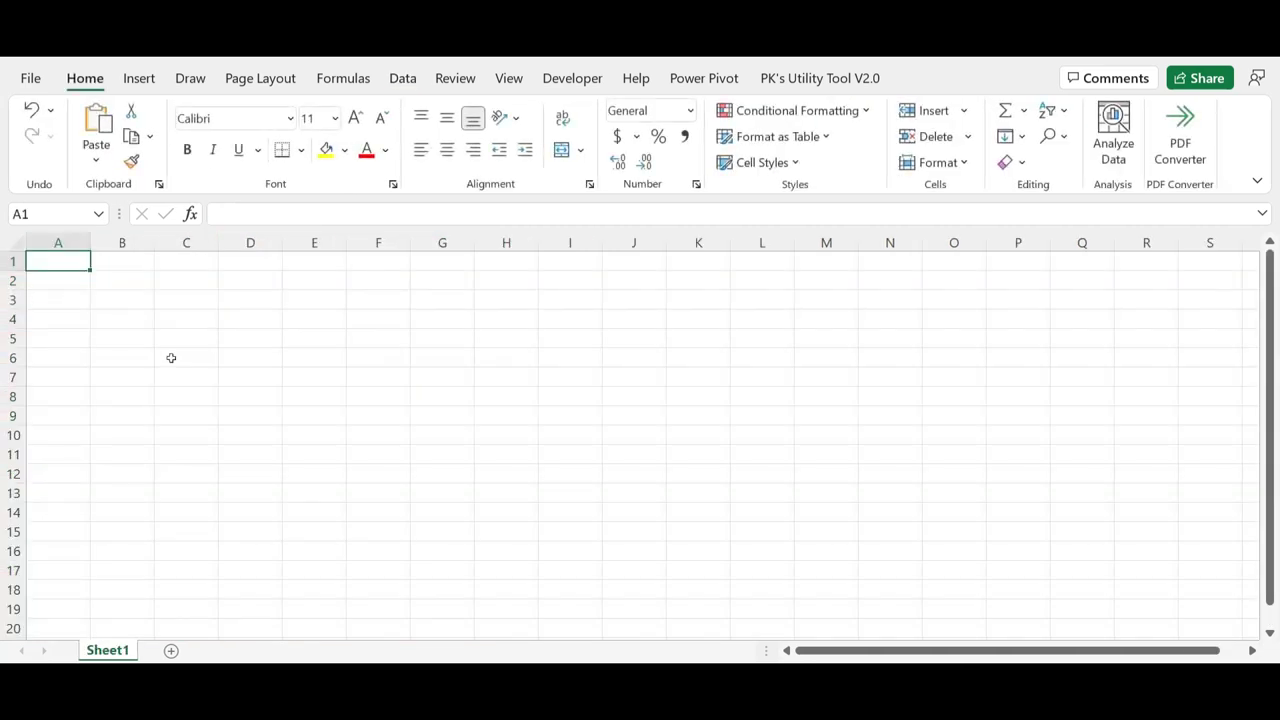
key(ctrl+v)
Step: Widen the Date and Time columns to fit their contents and look over their first values
click(378, 319)
double_click(90, 243)
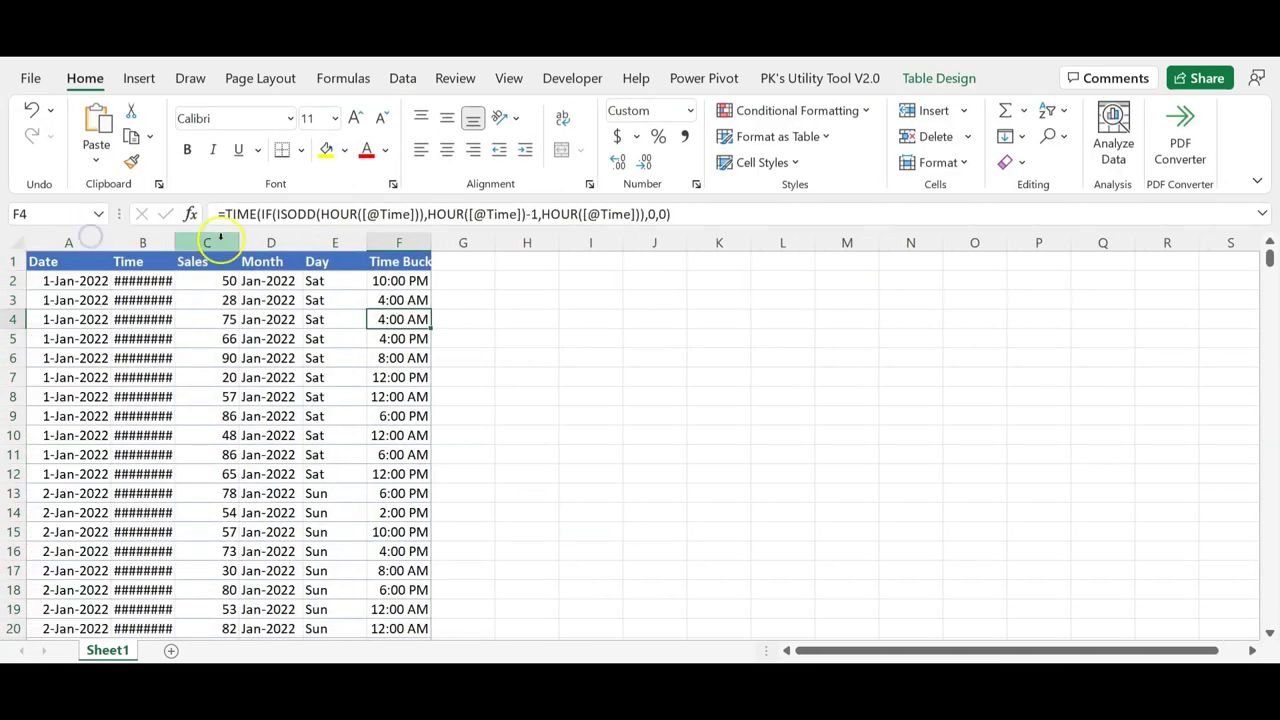
click(181, 242)
double_click(181, 242)
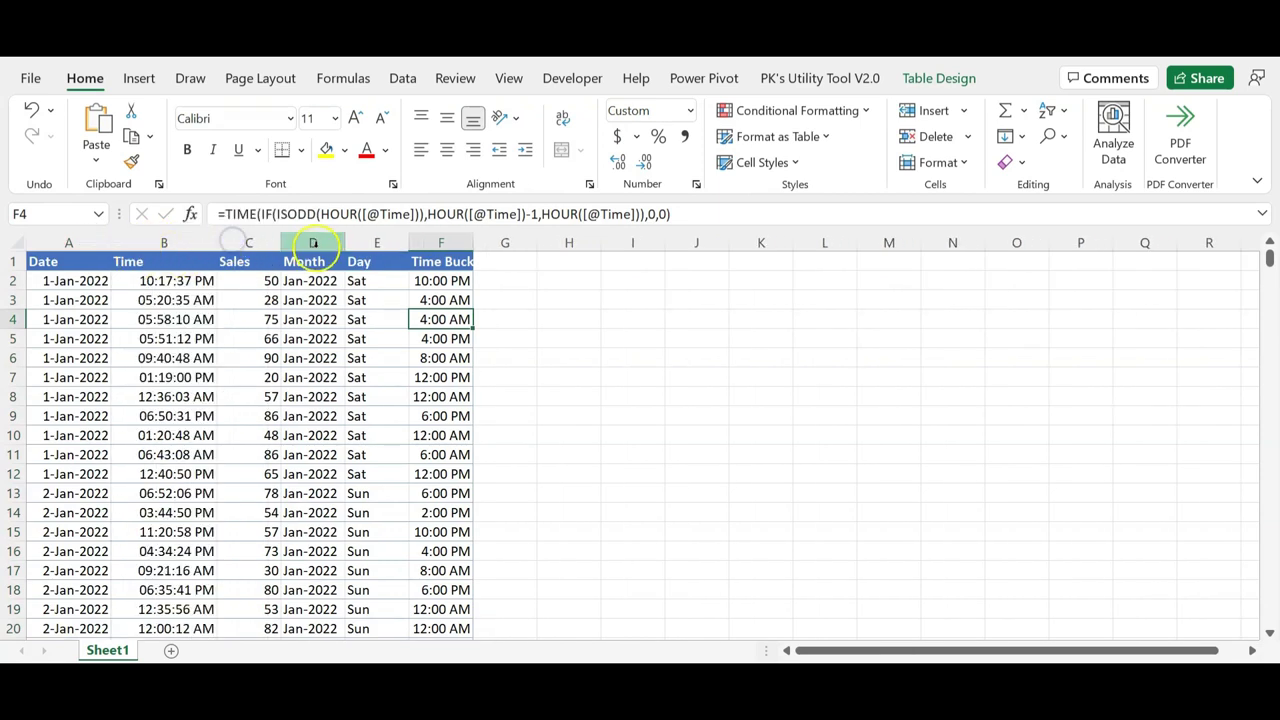
click(65, 263)
drag(75, 281, 75, 435)
drag(187, 283, 177, 360)
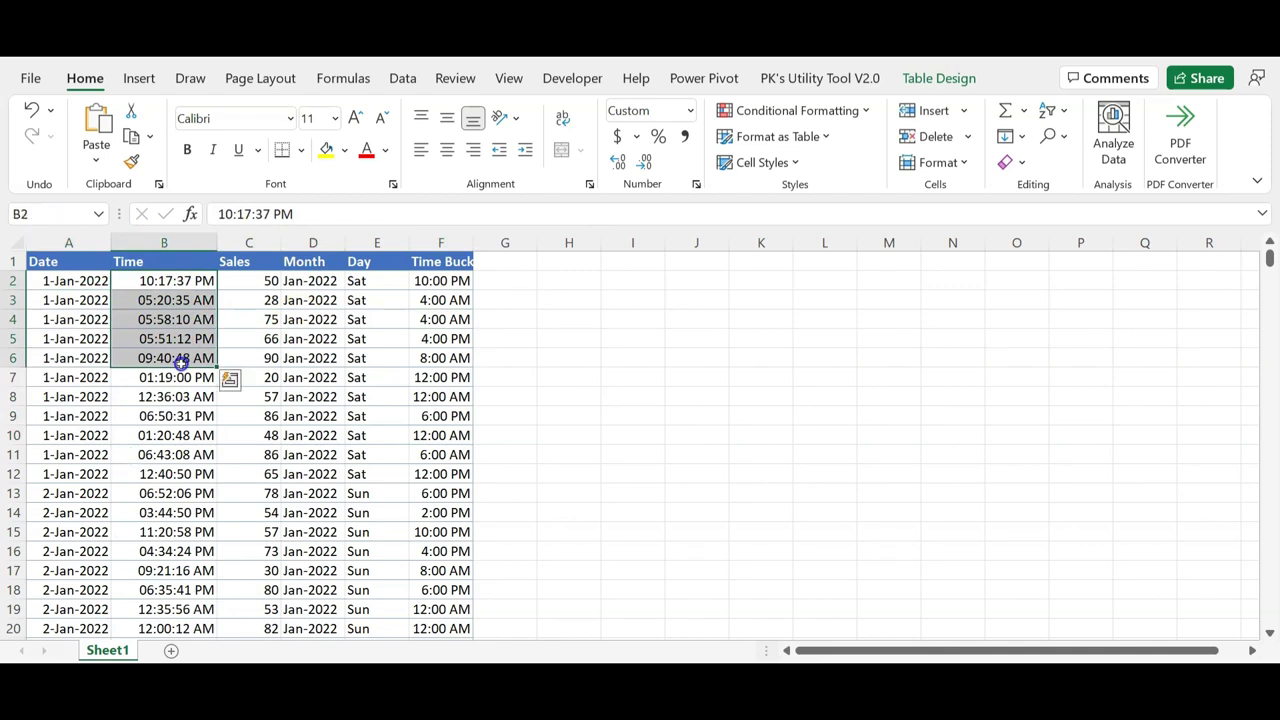
Step: Widen the Sales column and center its contents horizontally
click(271, 281)
click(295, 242)
drag(295, 242, 320, 242)
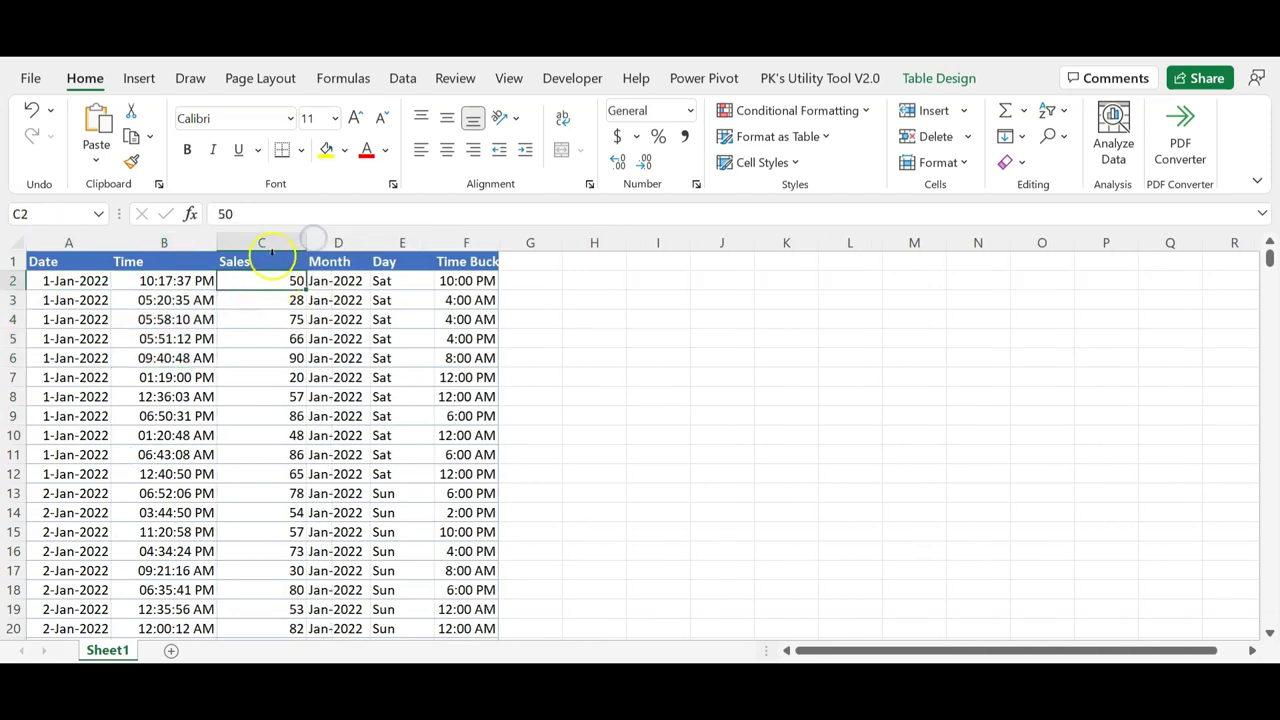
click(266, 242)
click(447, 149)
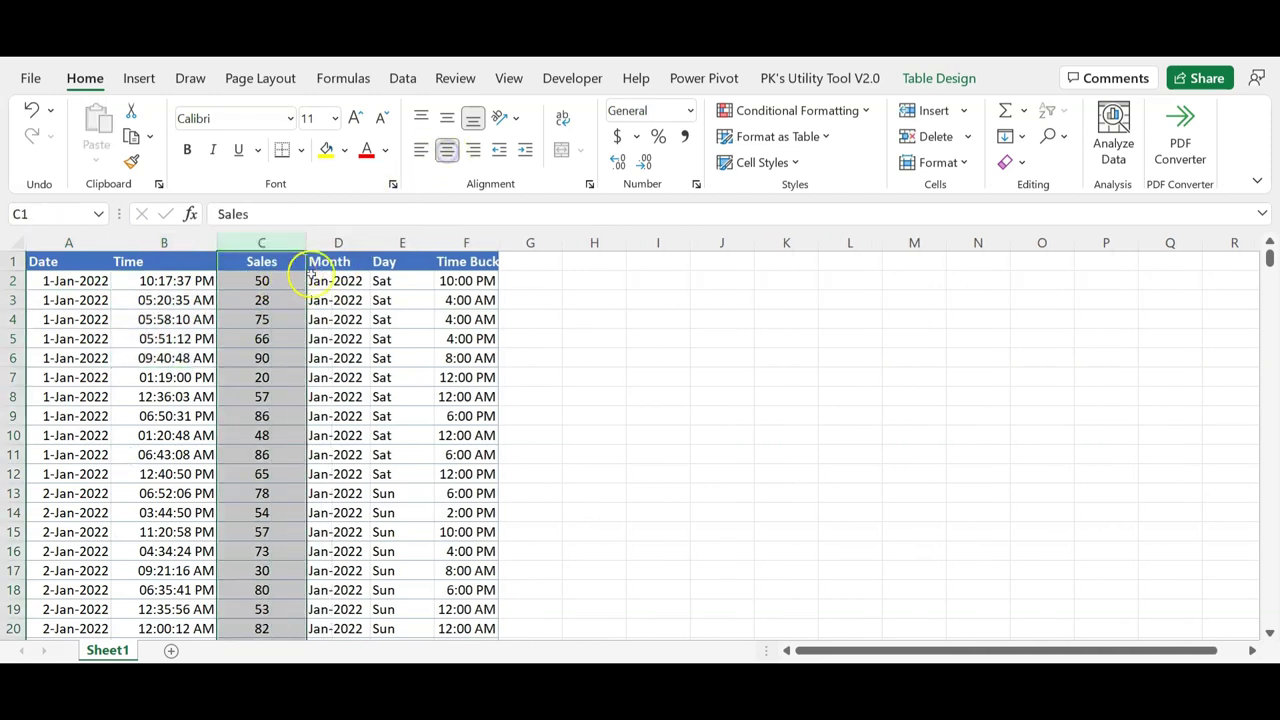
Step: Widen the Month column and examine the formula in its first data cell, leaving it unedited
click(325, 263)
click(341, 283)
drag(370, 242, 414, 242)
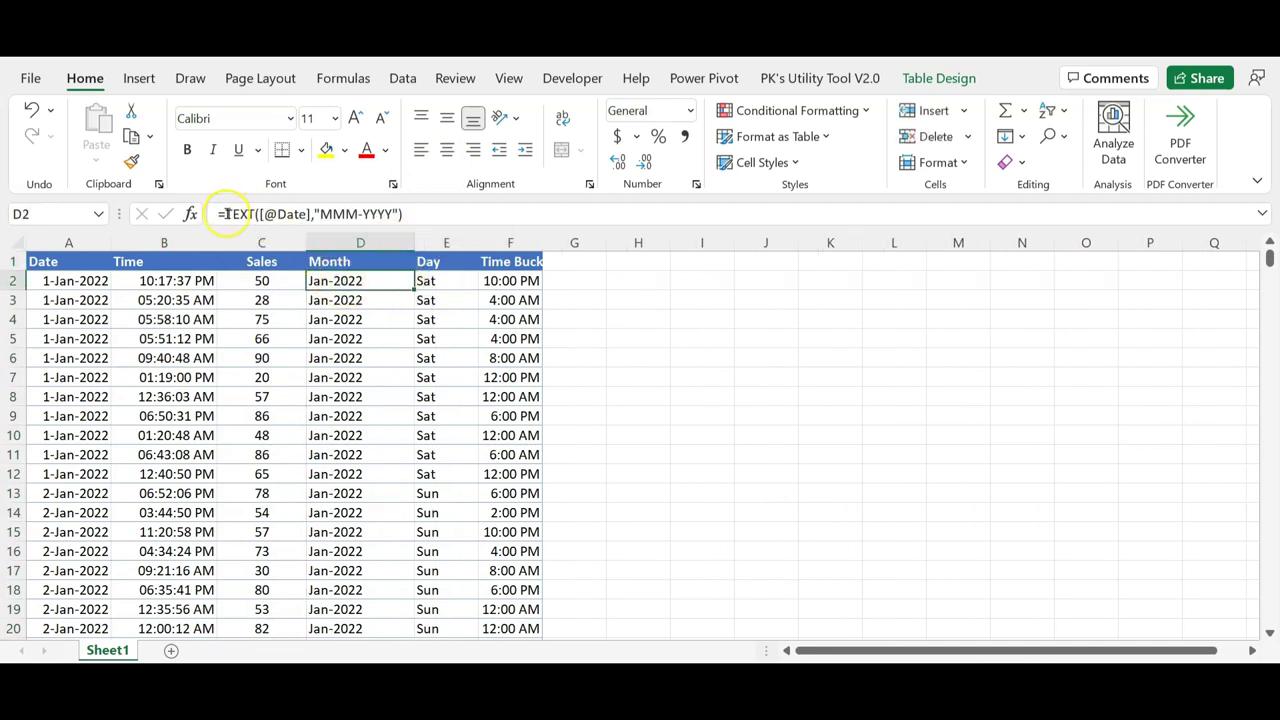
drag(222, 214, 437, 214)
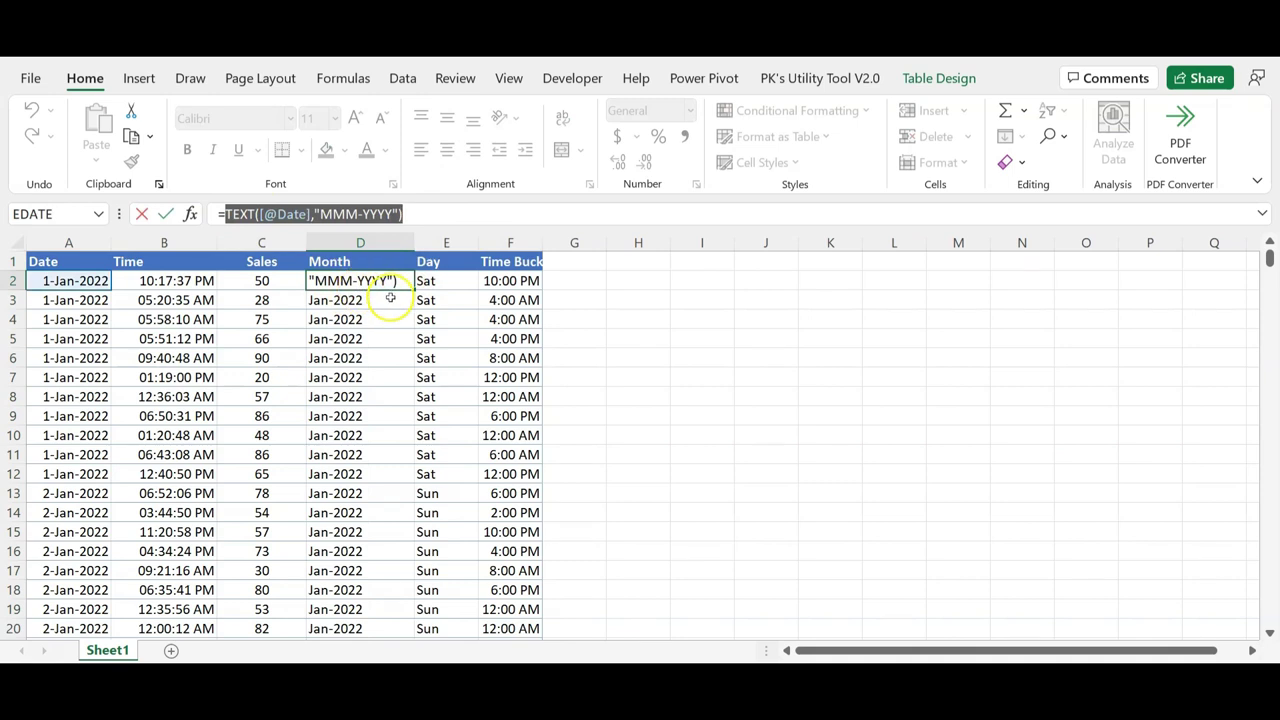
key(Escape)
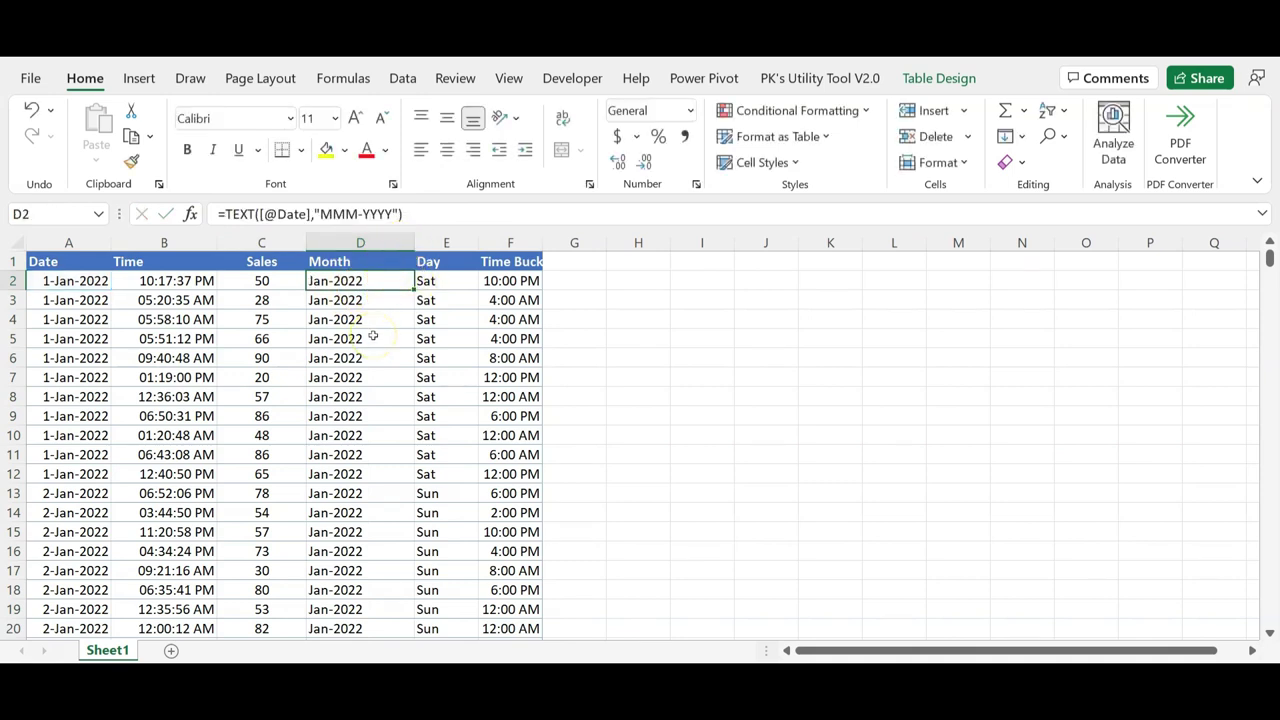
Step: Clear the Month, Day and Time Bucket values from all data rows and widen the Time Bucket column
key(shift+Right)
key(shift+Right)
key(ctrl+shift+Down)
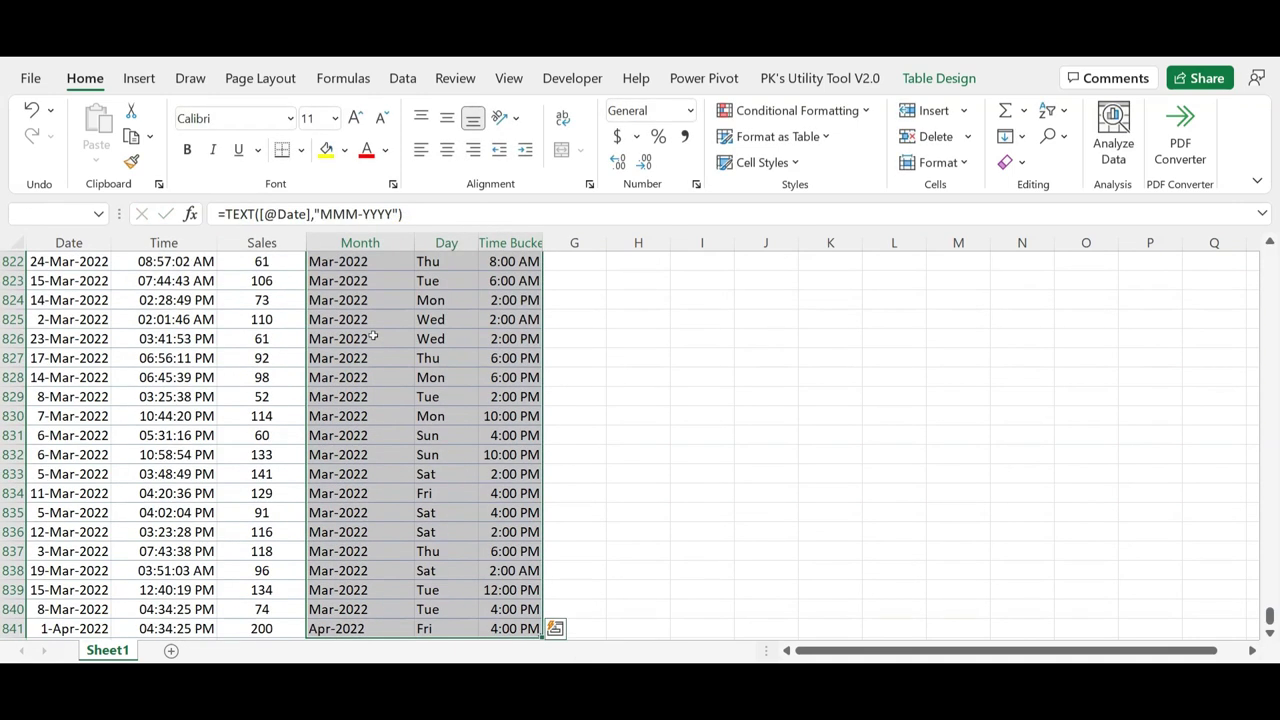
key(Delete)
key(ctrl+BackSpace)
key(Up)
key(Right)
key(Right)
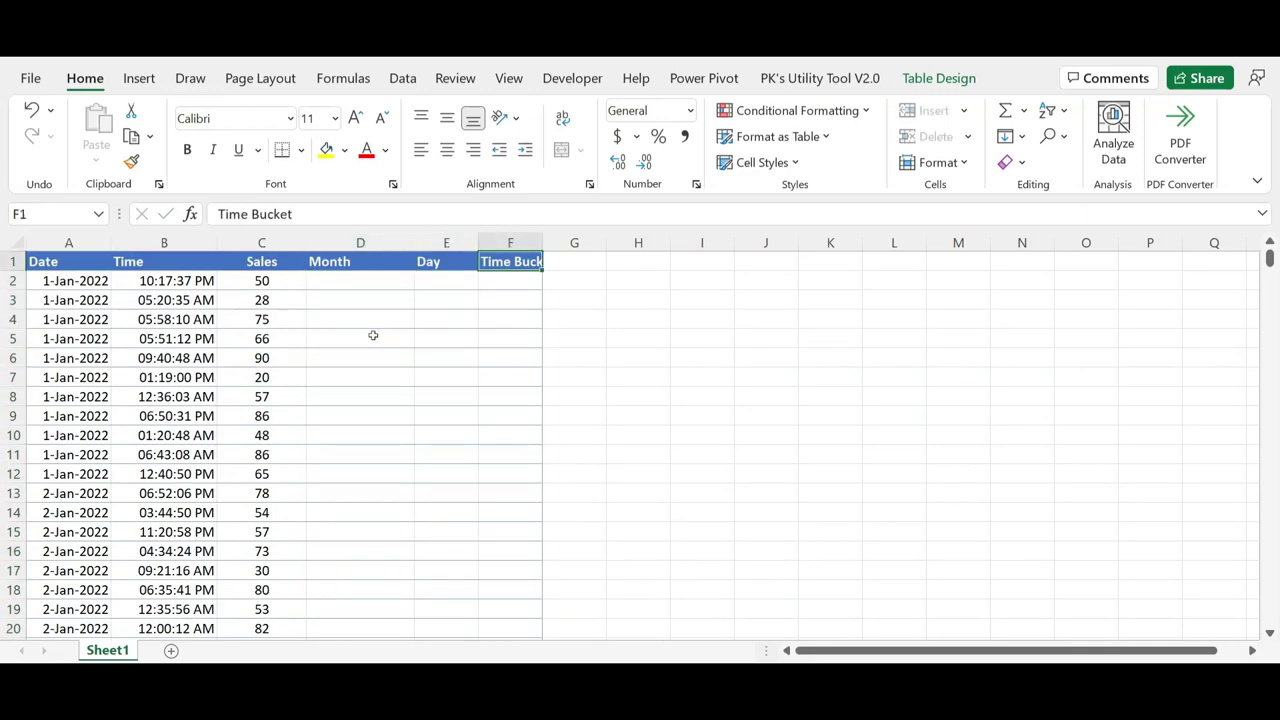
drag(542, 243, 580, 240)
click(327, 249)
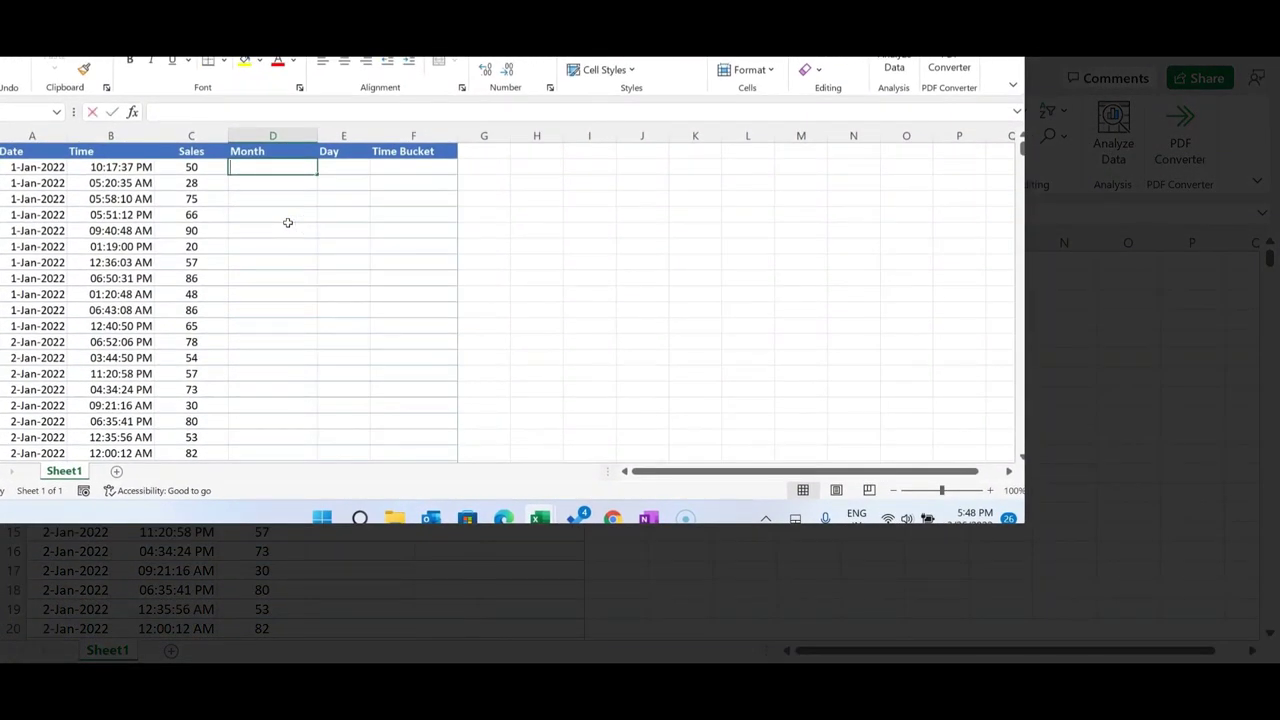
text(=tex)
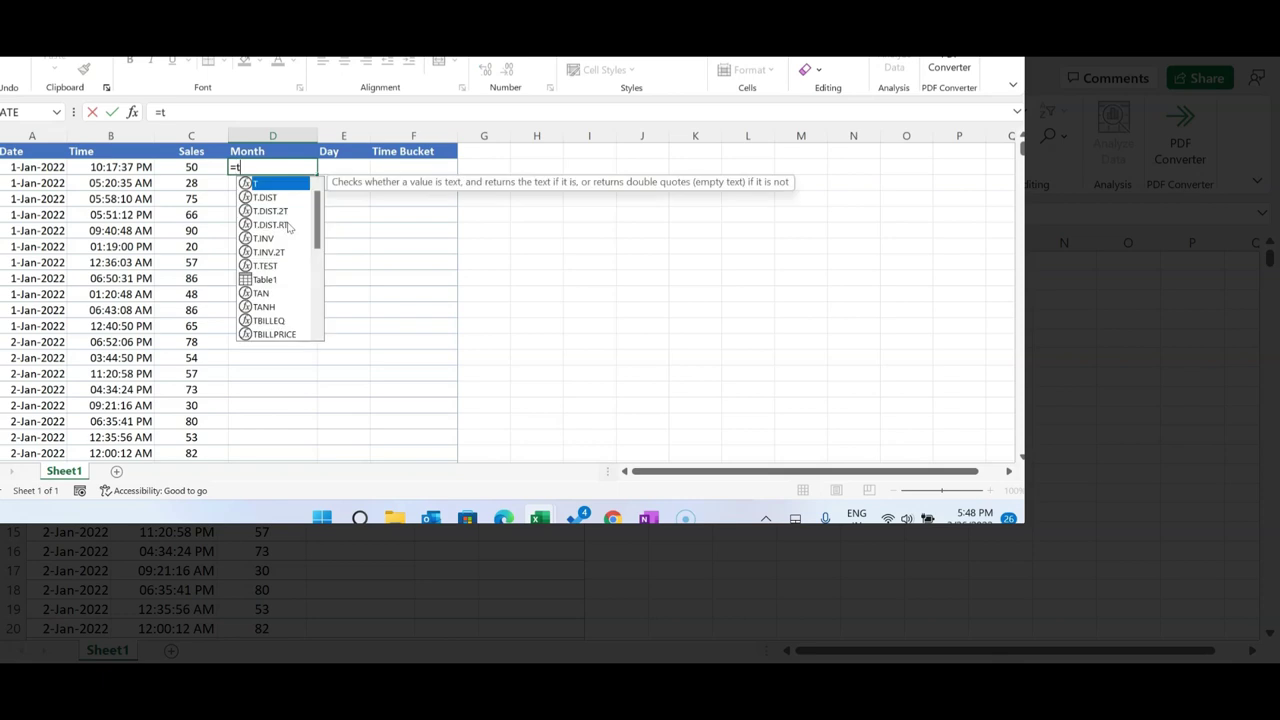
key(Tab)
key(Left)
key(Left)
key(Left)
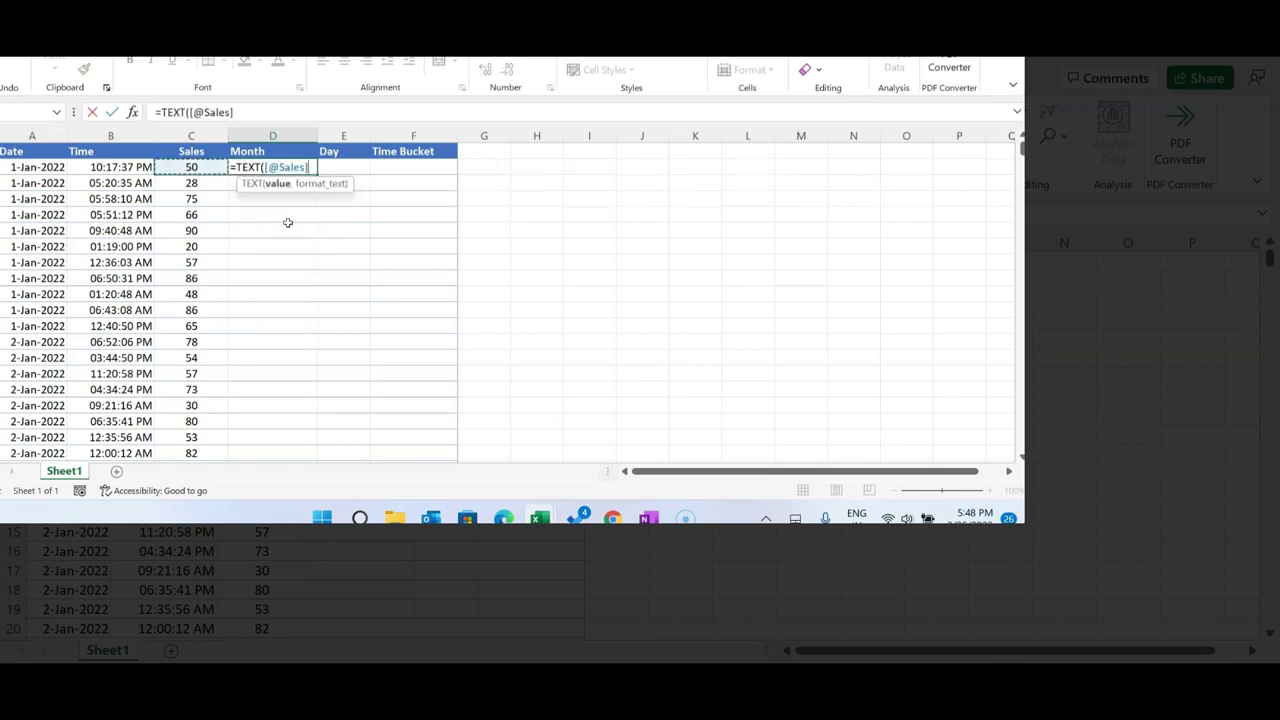
text(,"M)
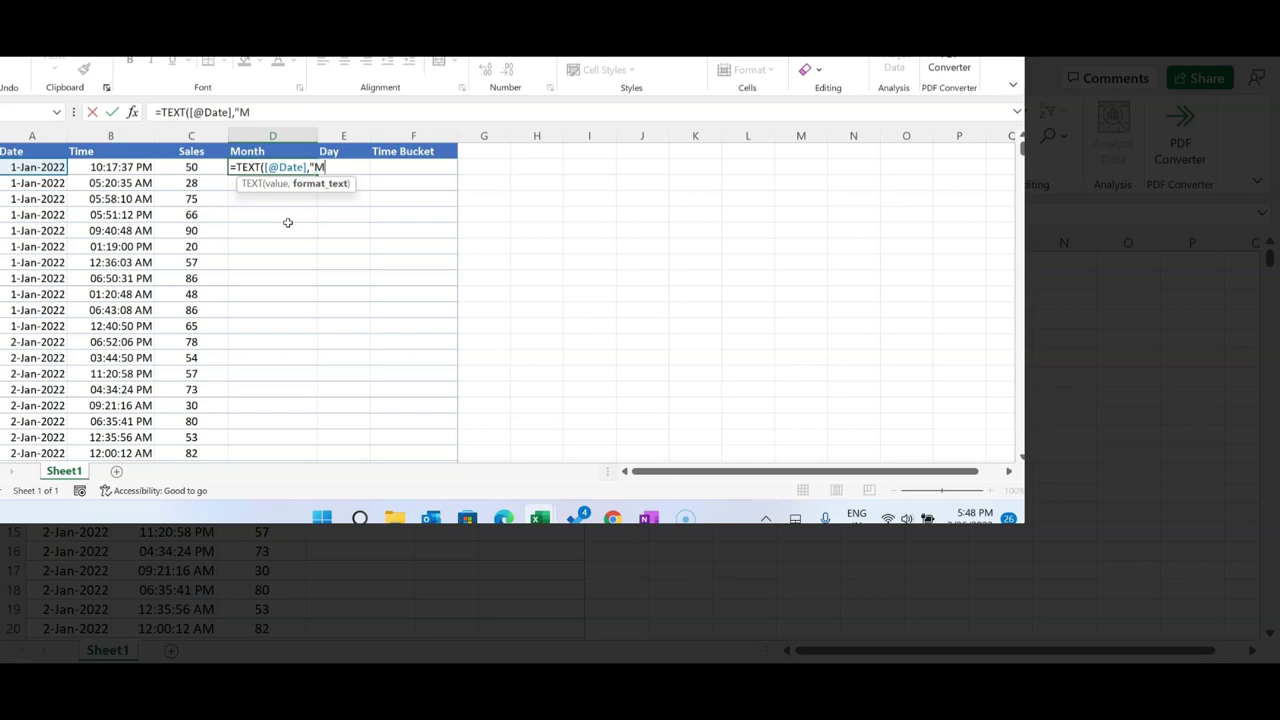
text(MMM"))
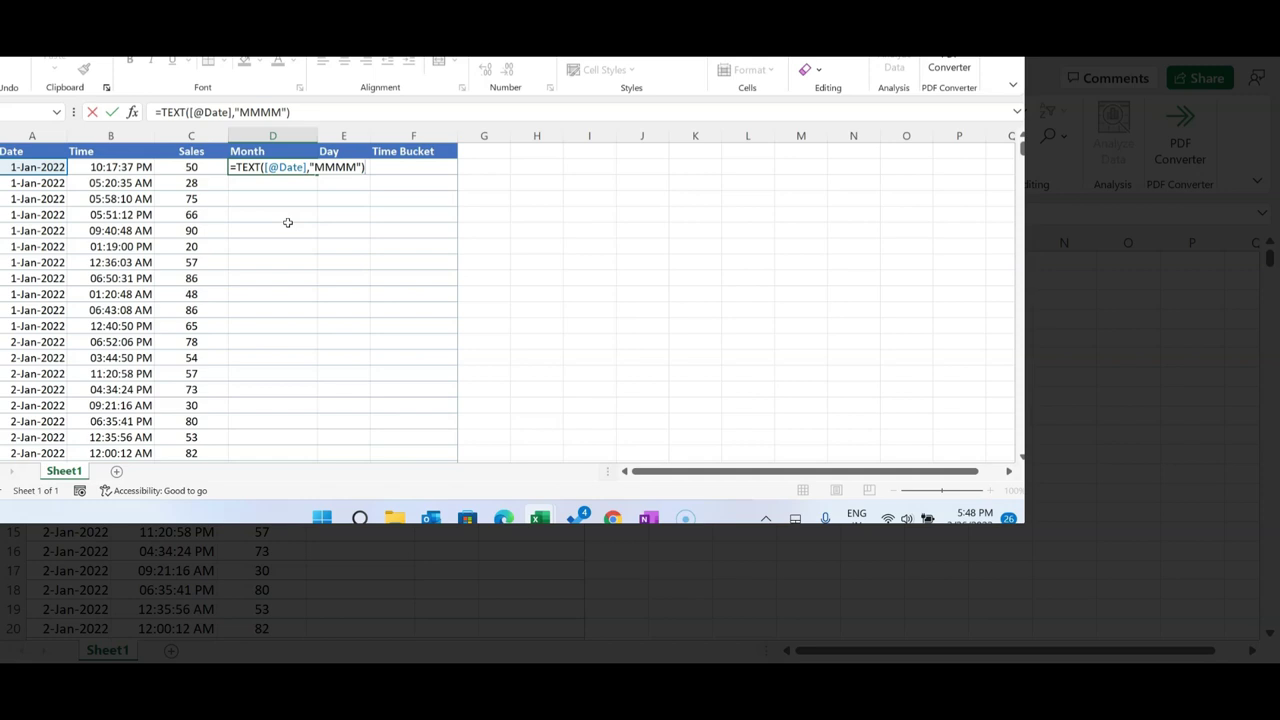
key(Return)
key(Up)
key(Right)
key(Up)
key(Down)
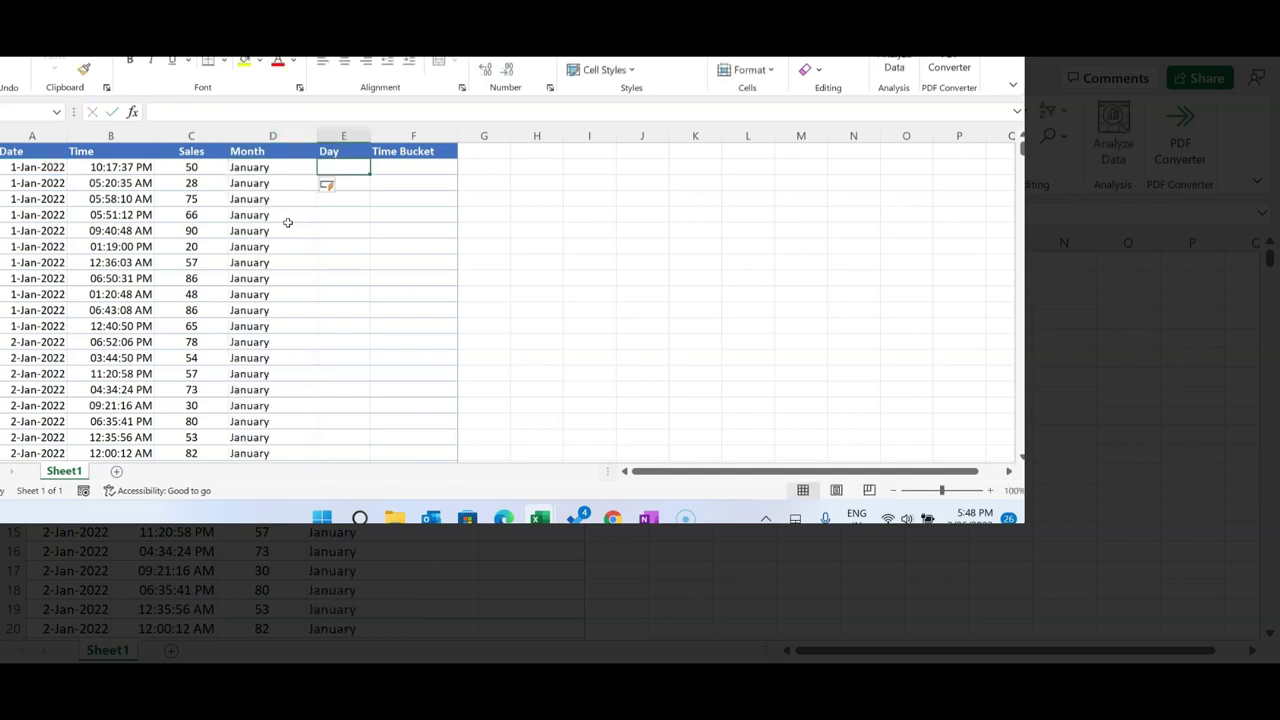
text(=tex)
key(Tab)
key(Left)
key(Left)
key(Left)
key(Left)
text(,)
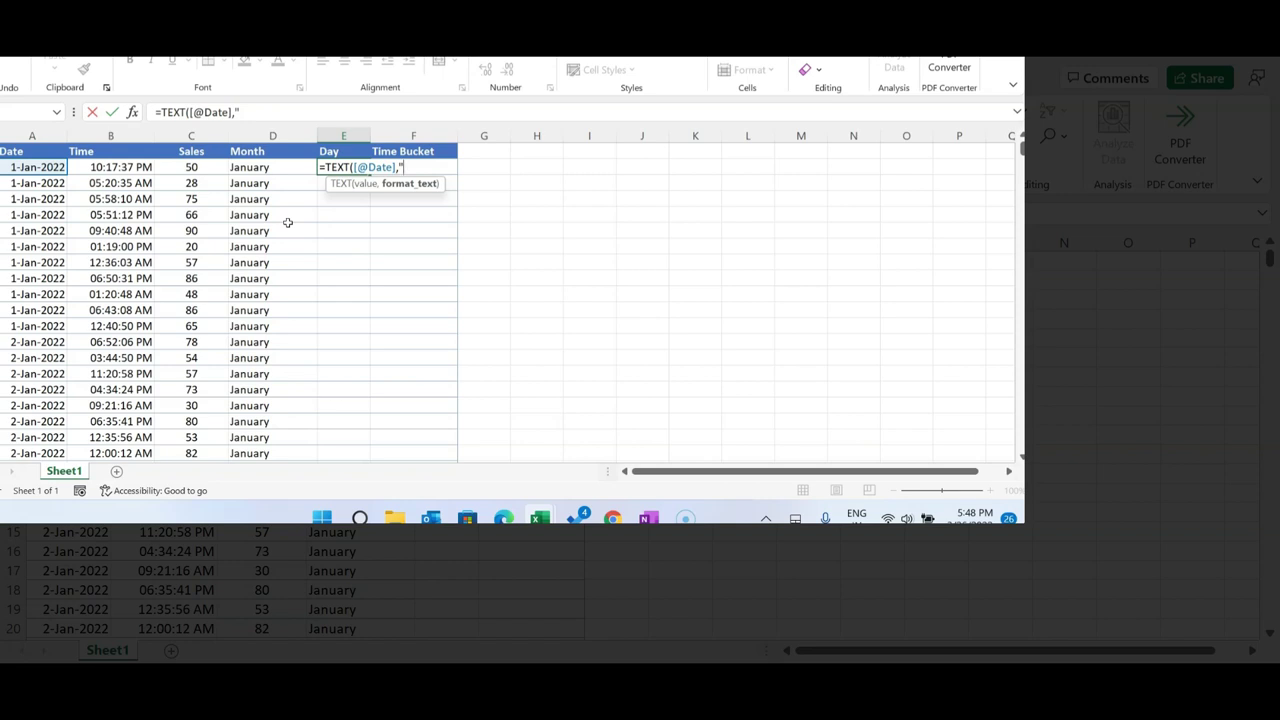
text("DDD"))
click(406, 221)
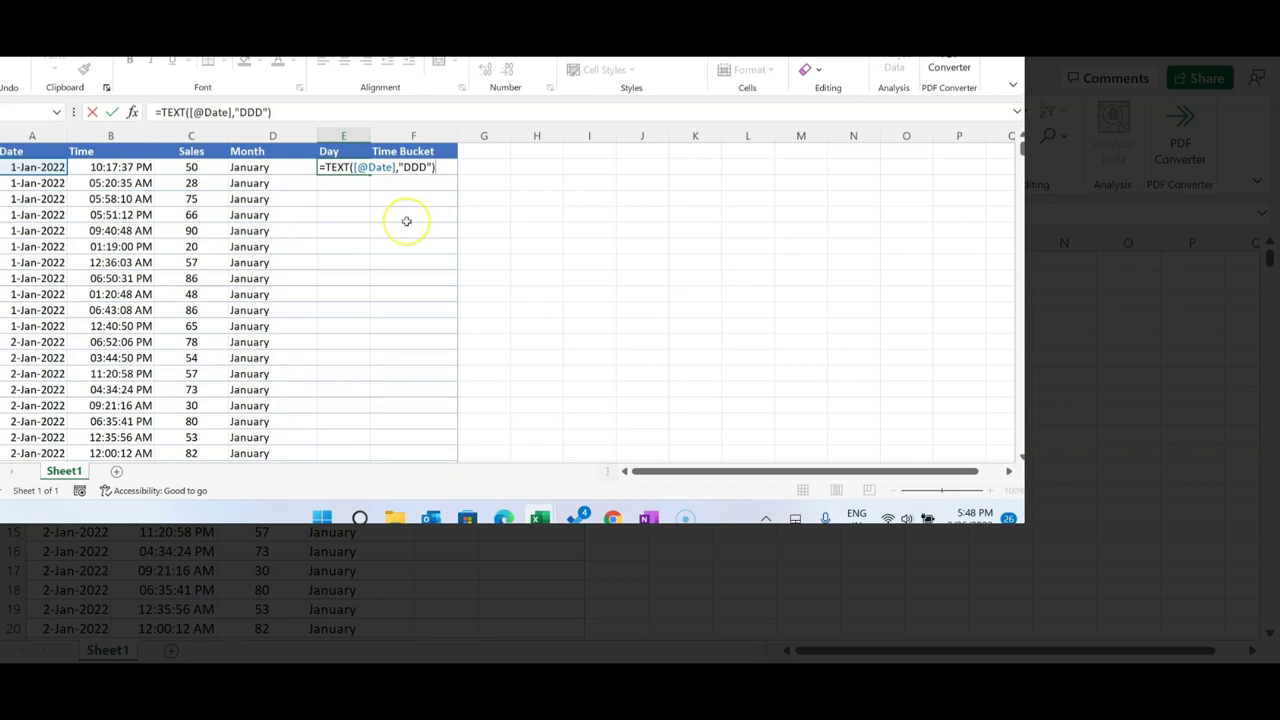
key(Return)
key(Up)
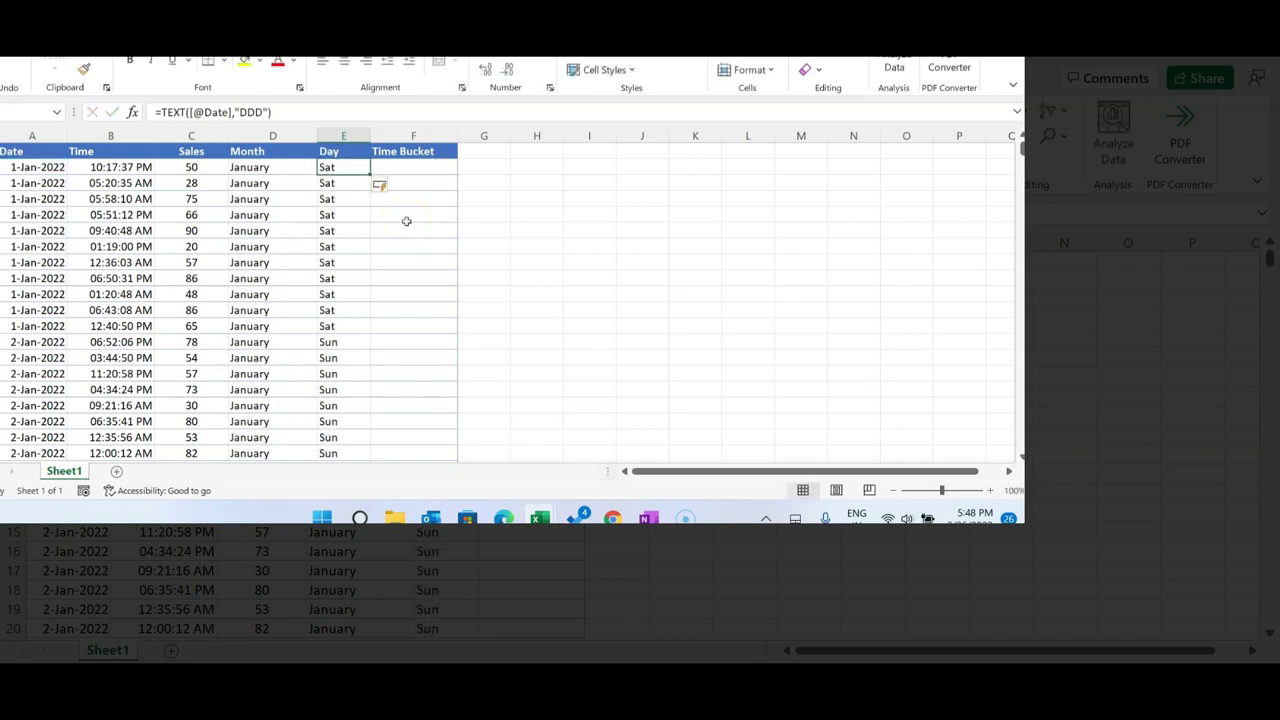
Step: Enter 0:00 in cell M1 and format it as a time with AM/PM
key(Right)
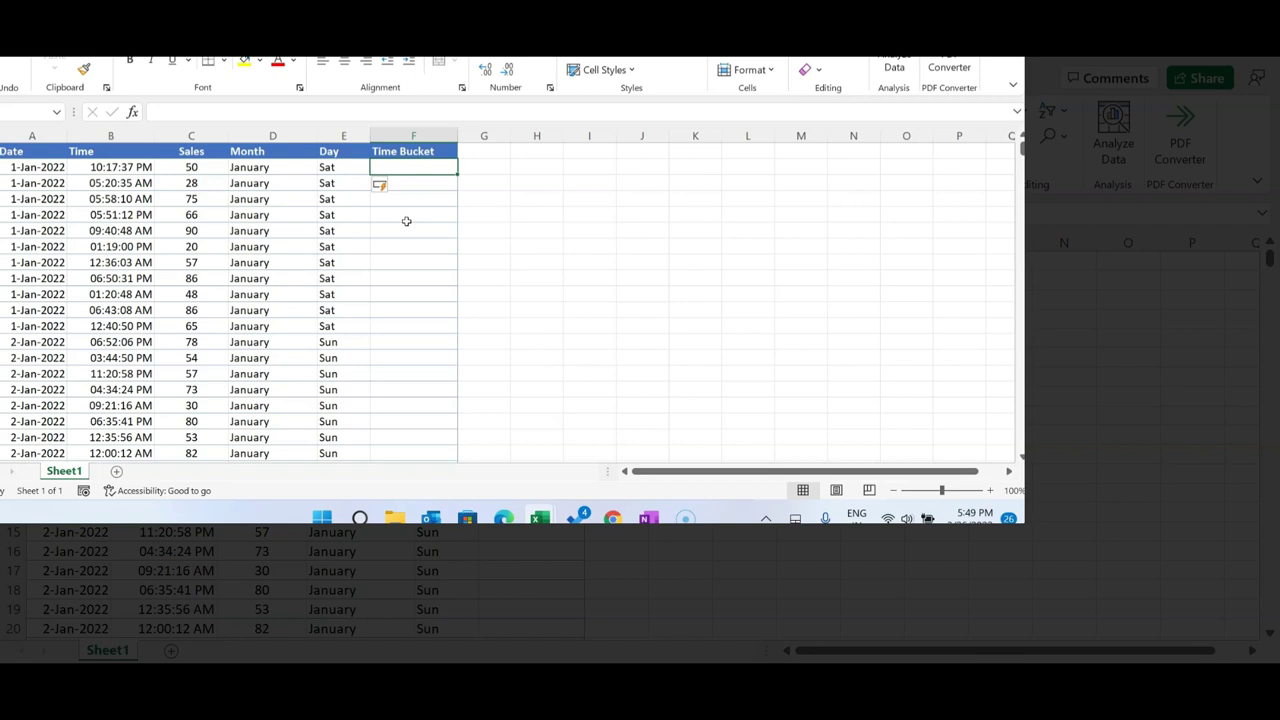
click(800, 150)
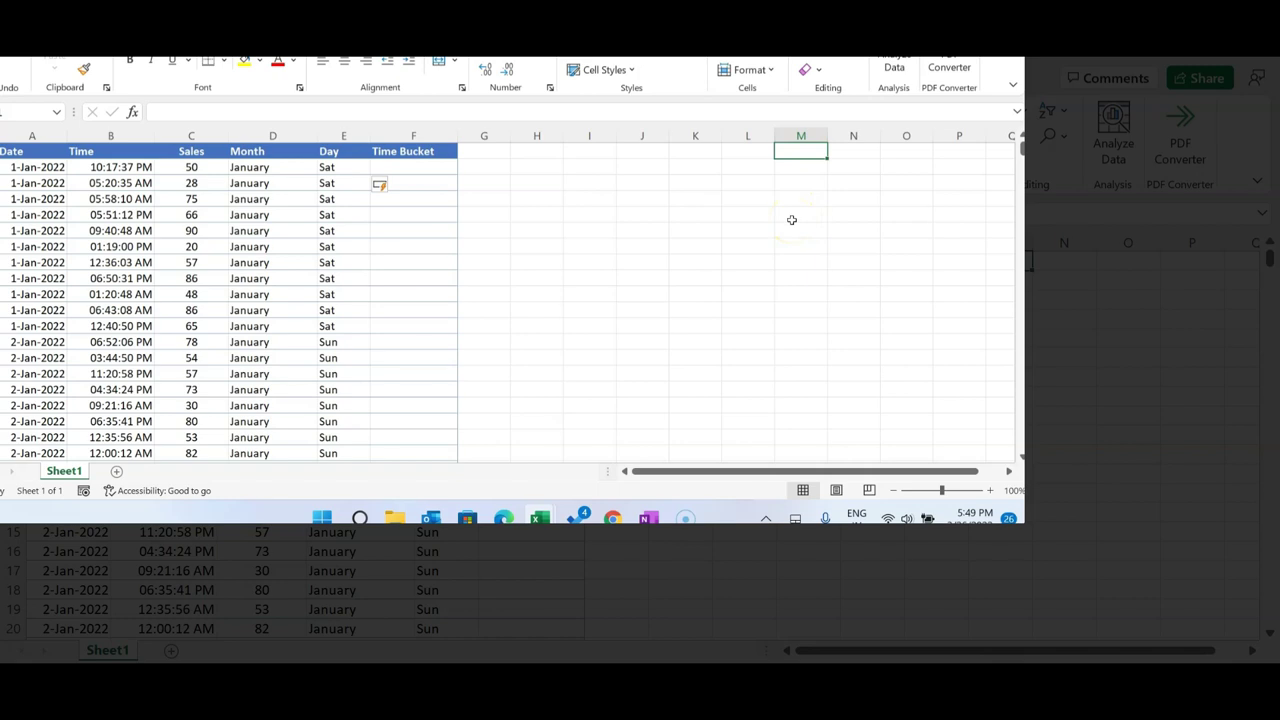
text(0)
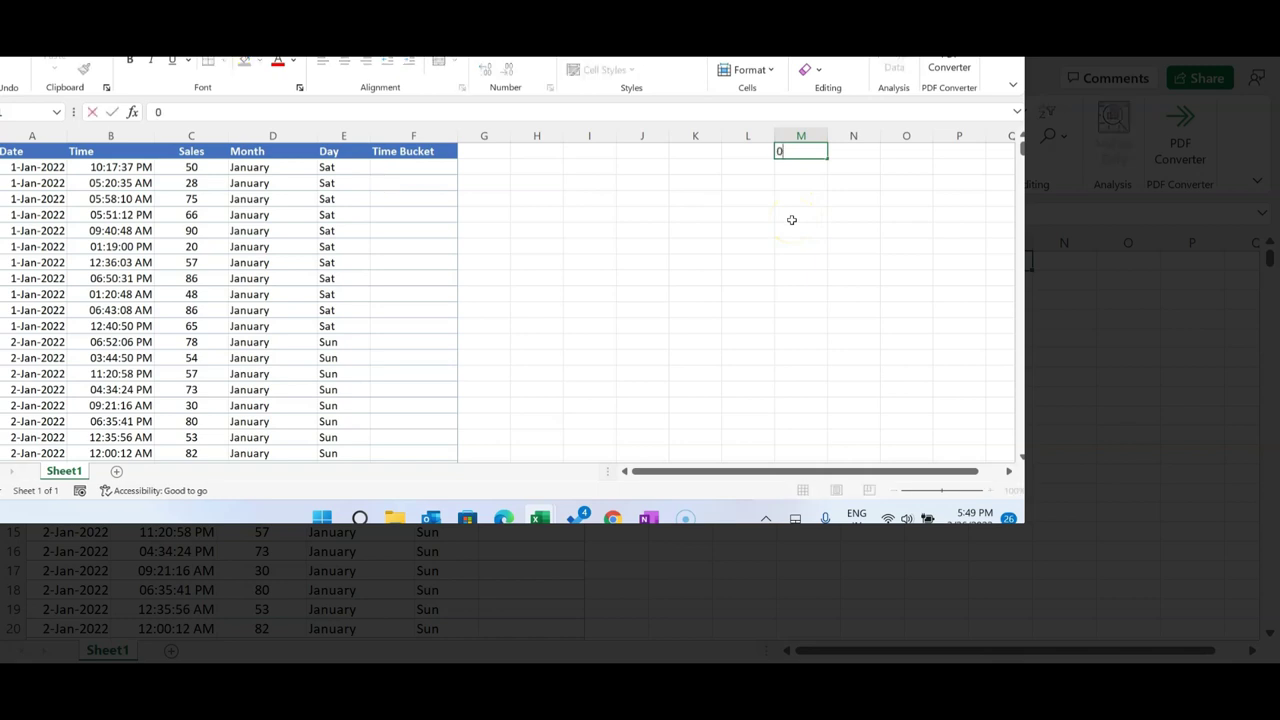
text(:0)
key(ctrl+Return)
key(ctrl+shift+2)
Step: Enter =M1+"2:00" in cell M2 and fill the formula down through row 15
key(Down)
text(=)
key(Up)
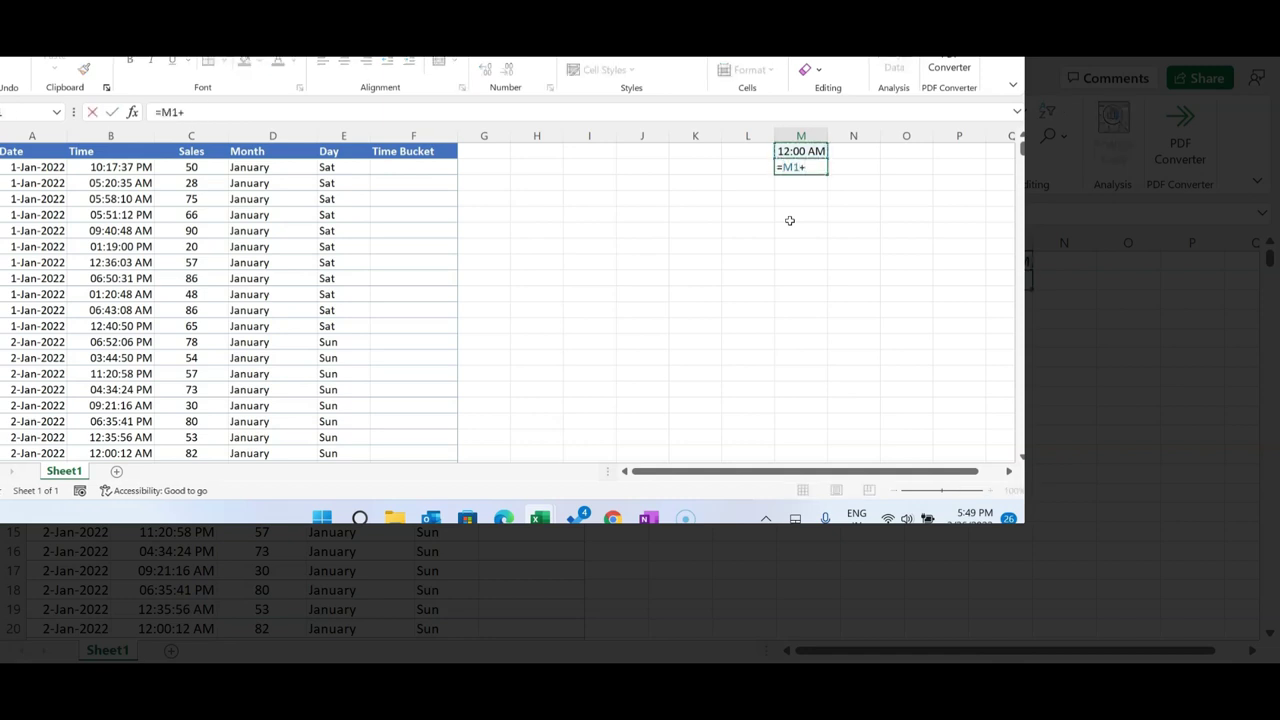
text(+"2:00)
key(ctrl+Return)
drag(828, 175, 828, 380)
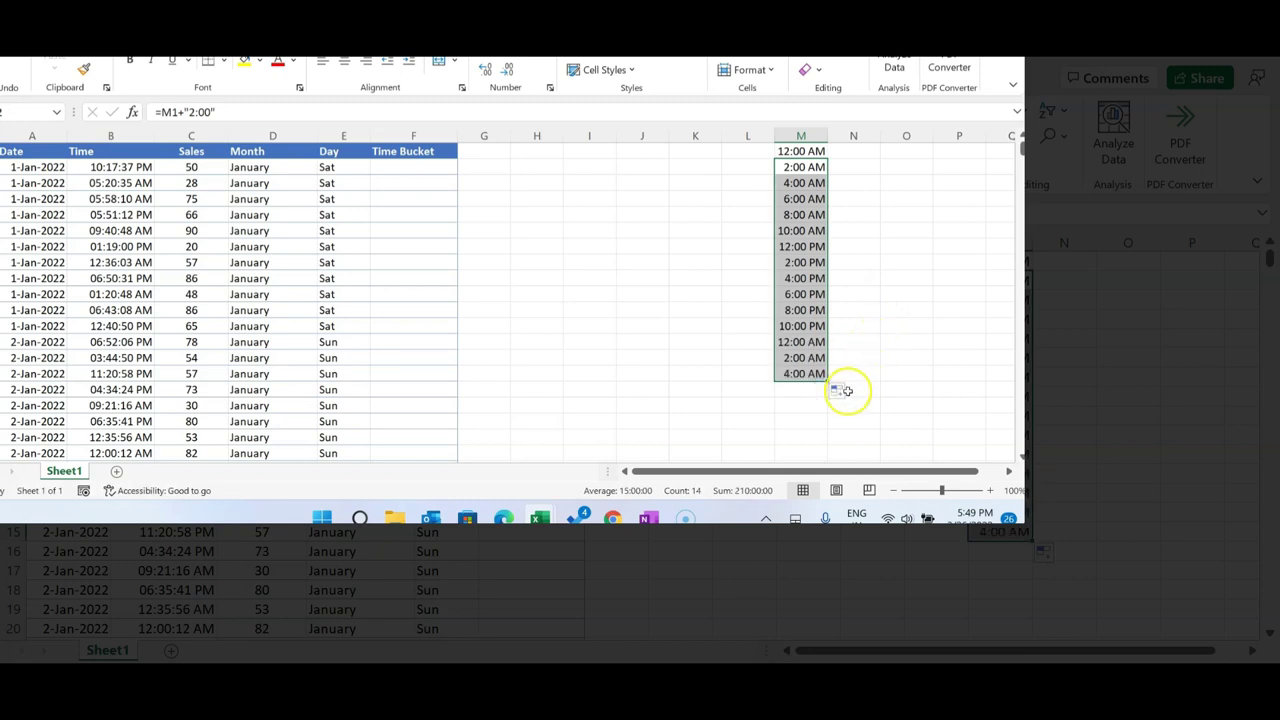
Step: Delete the surplus times below 10:00 PM in column M
click(803, 337)
click(803, 328)
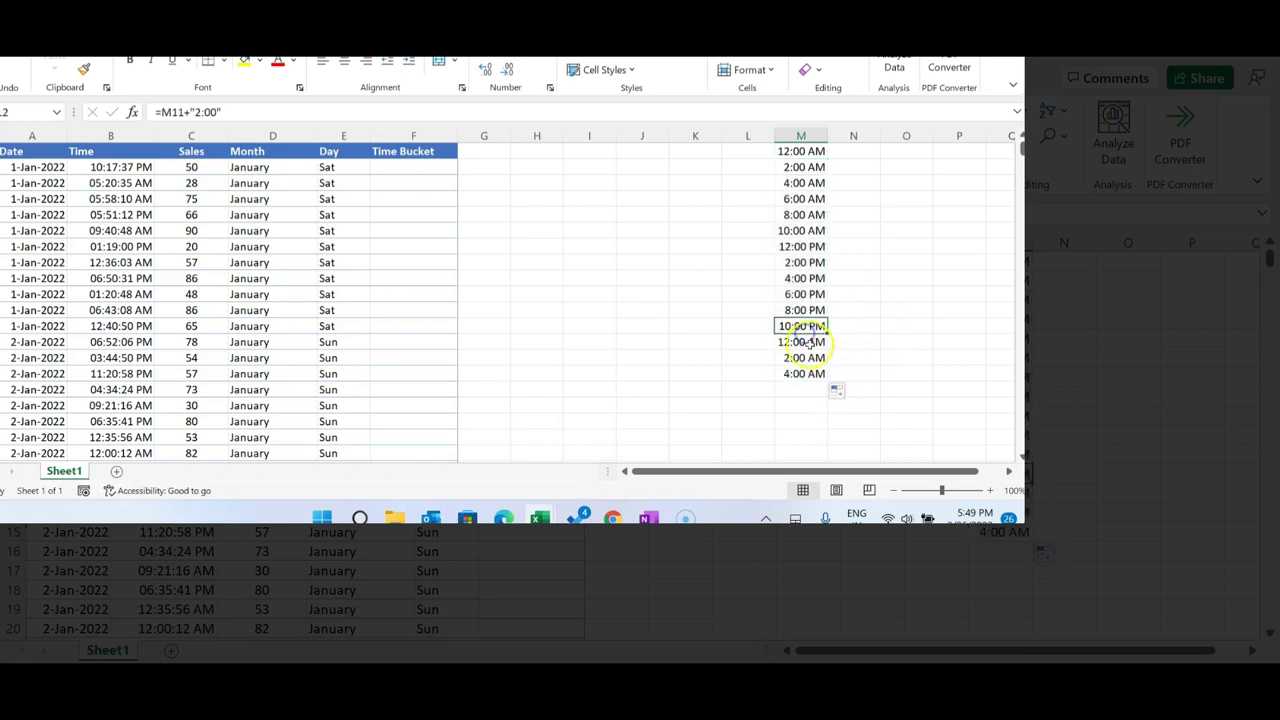
click(804, 342)
drag(805, 345, 806, 375)
key(Delete)
Step: Review the two-hour interval list in column M from its first to its last entry
key(ctrl+Up)
key(ctrl+Up)
key(ctrl+shift+Down)
key(Down)
key(Up)
key(Down)
key(Down)
key(ctrl+Down)
key(ctrl+Up)
key(ctrl+Left)
key(Down)
key(Left)
key(Right)
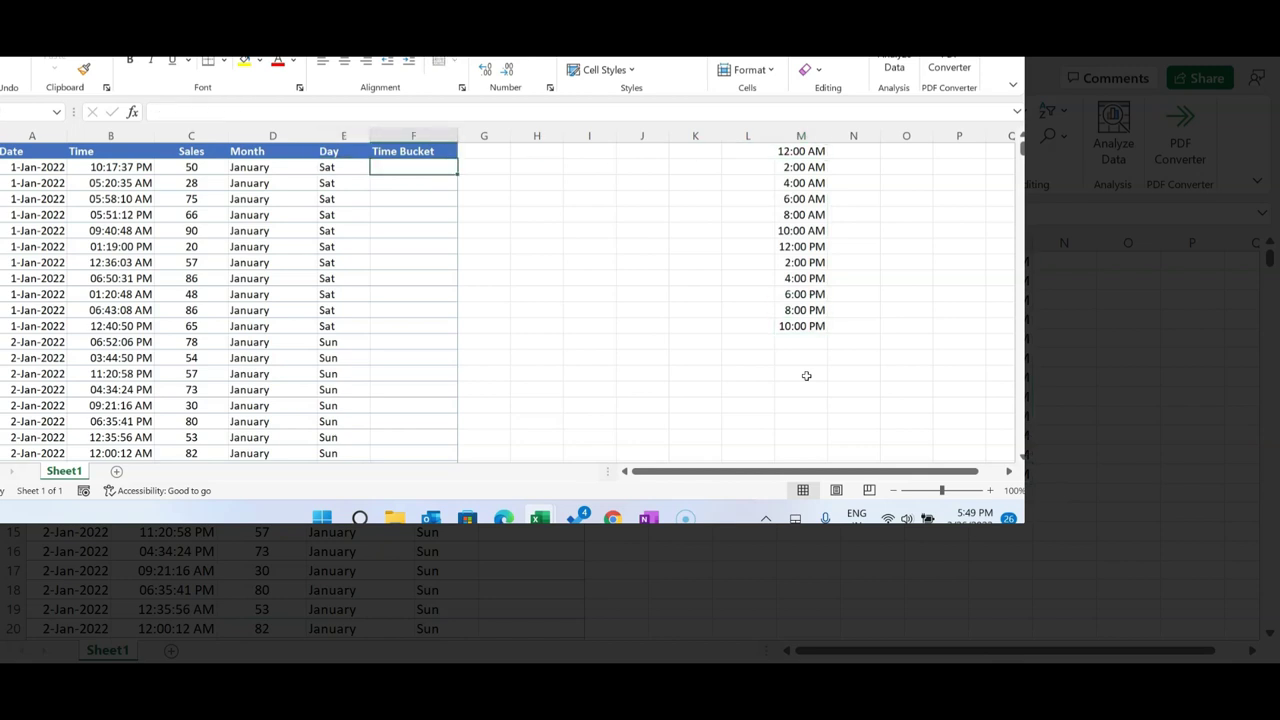
text(=vl)
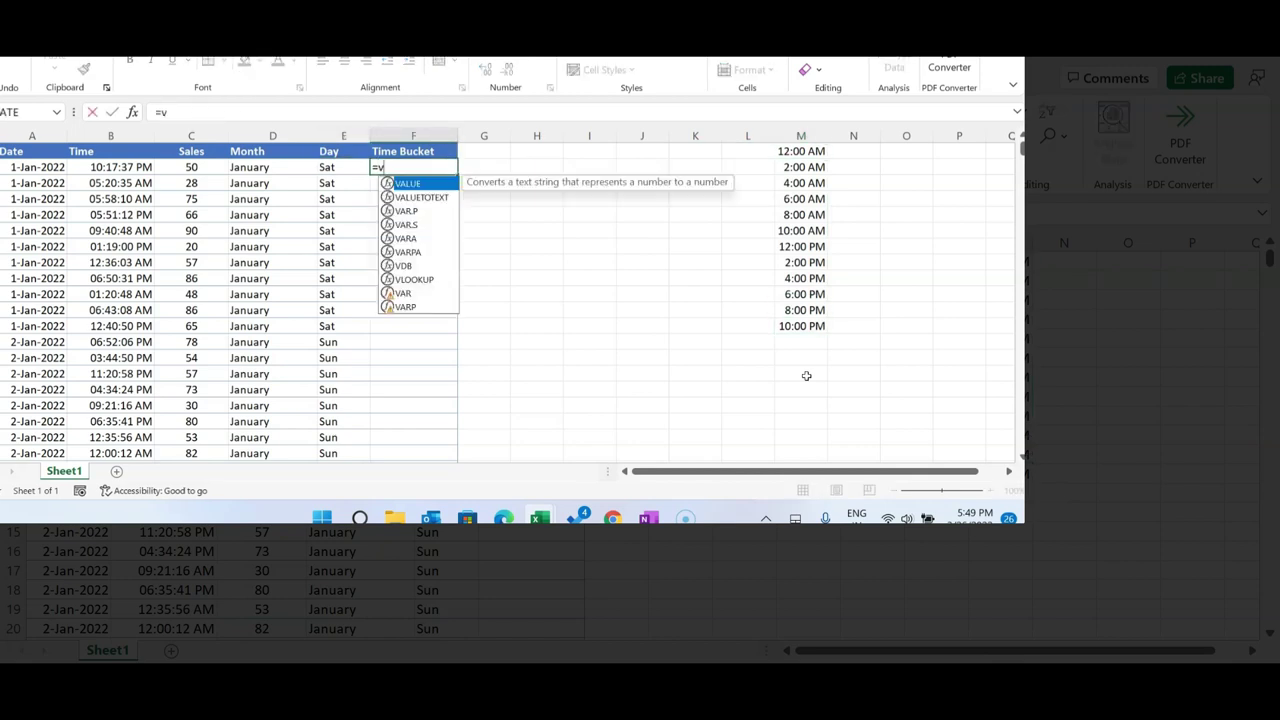
key(Tab)
key(Left)
key(Left)
key(Left)
key(Left)
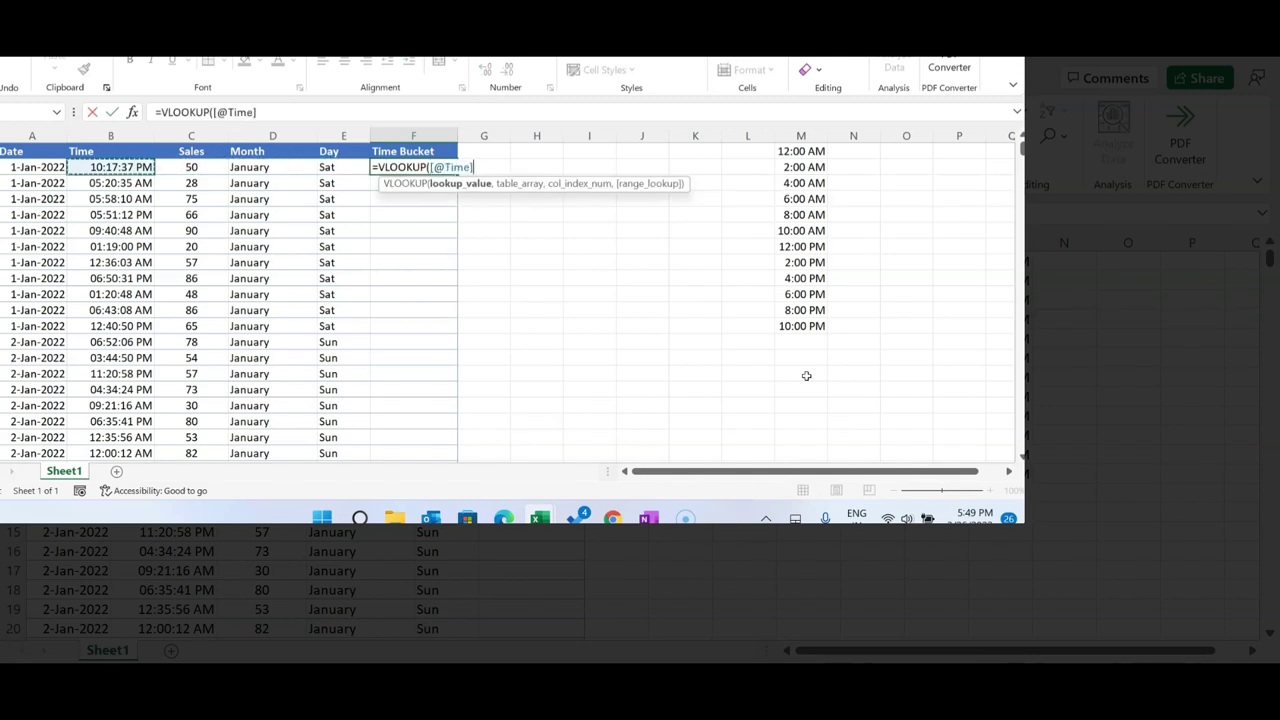
text(,)
key(ctrl+Right)
key(ctrl+Left)
key(Right)
key(ctrl+Right)
key(Right)
key(Left)
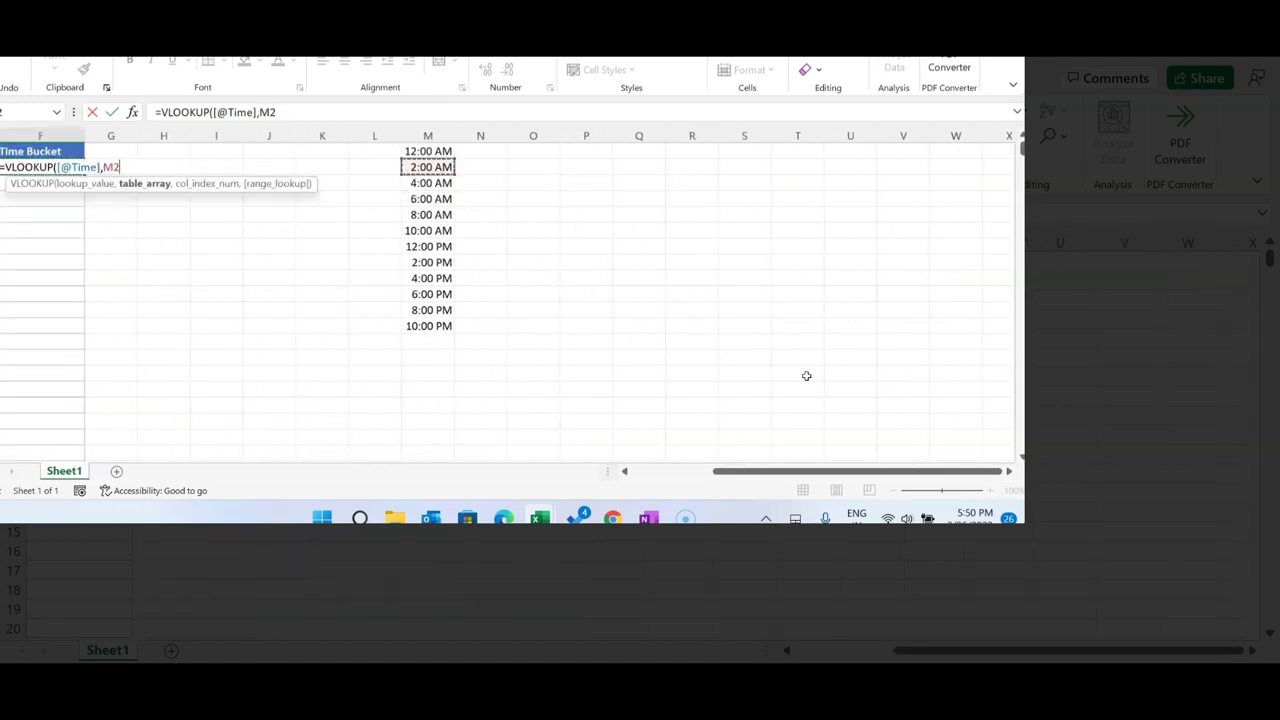
key(ctrl+space)
text(,1)
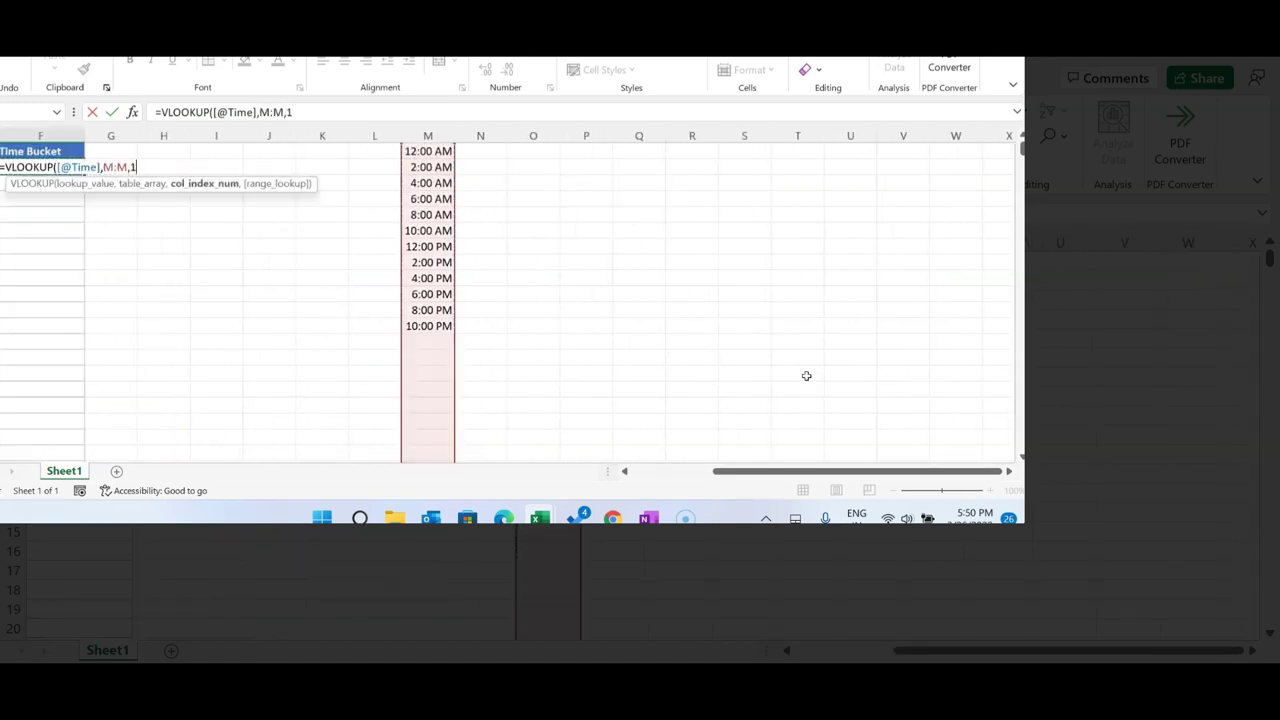
text(,)
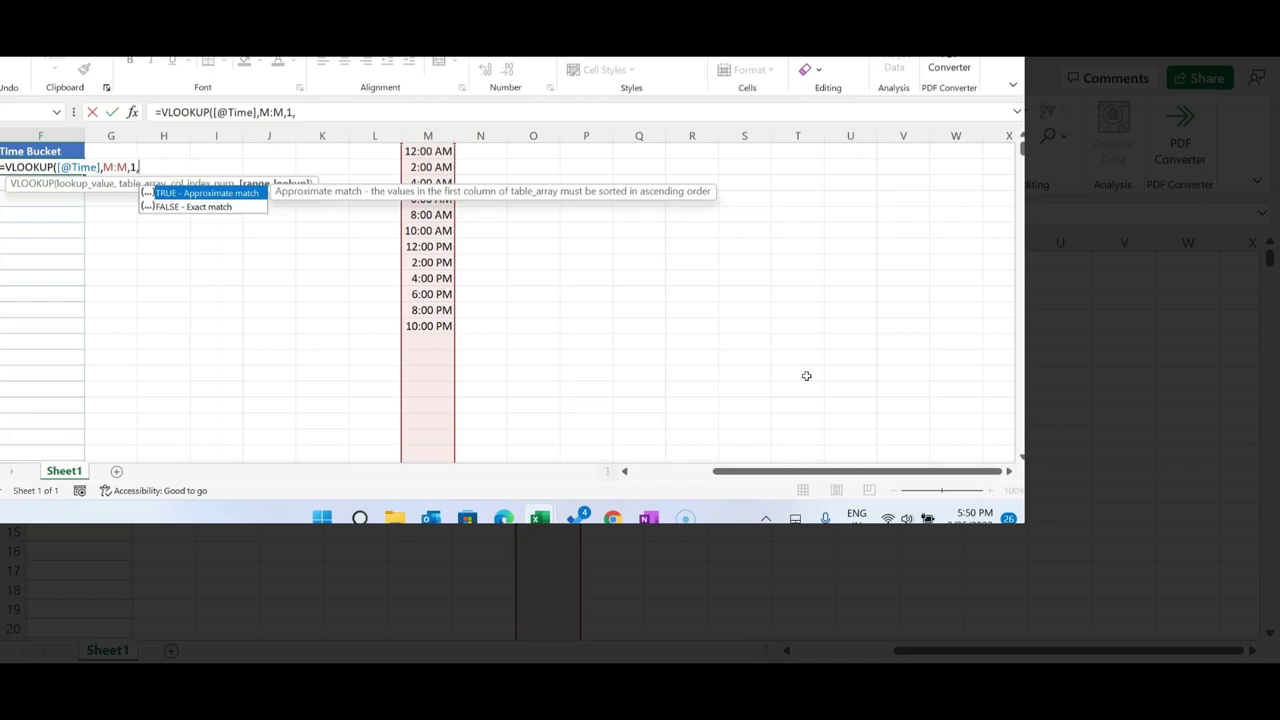
text(1))
key(Return)
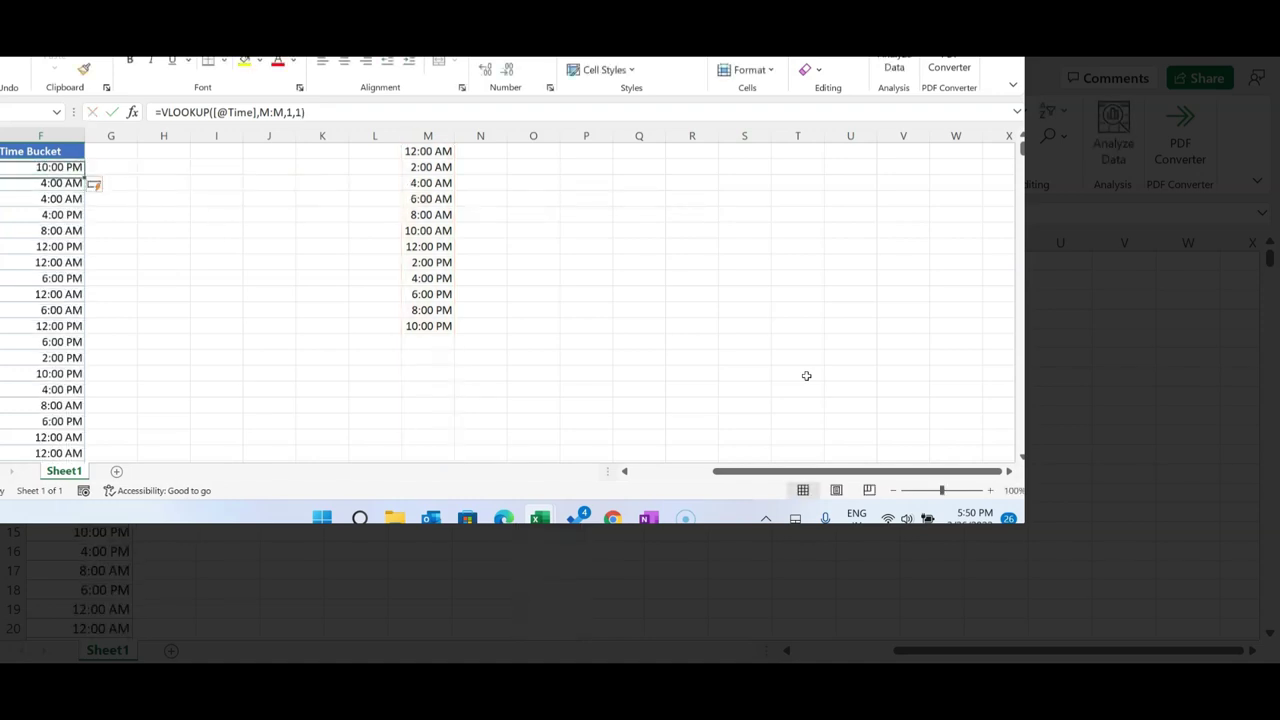
Step: Compare the Time Bucket results in the first rows with the corresponding Time values
key(Up)
key(Left)
key(Left)
key(Left)
key(Left)
key(Left)
key(Right)
key(Right)
key(Right)
key(Right)
key(Right)
key(Down)
key(Down)
key(Down)
key(Down)
key(Up)
key(Up)
key(Up)
key(Up)
key(Up)
key(Down)
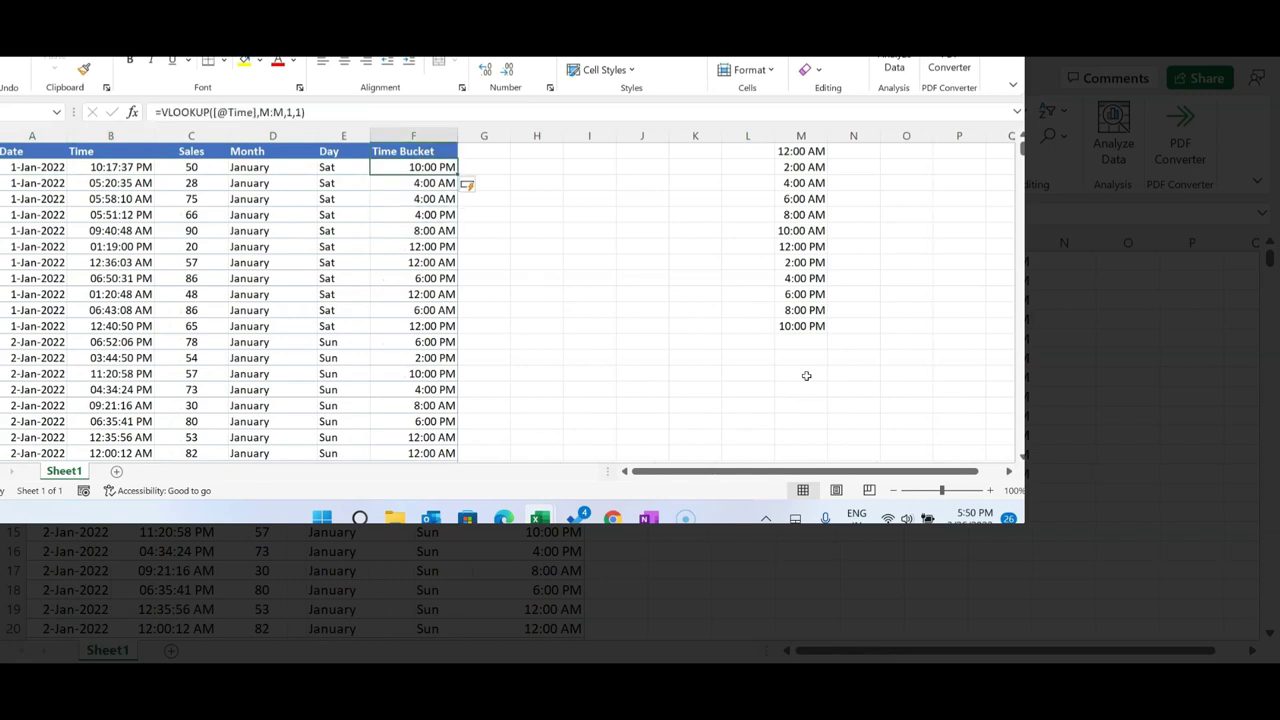
Step: Review the interval start times in column M alongside the Time Bucket and Month columns
key(ctrl+Right)
key(Up)
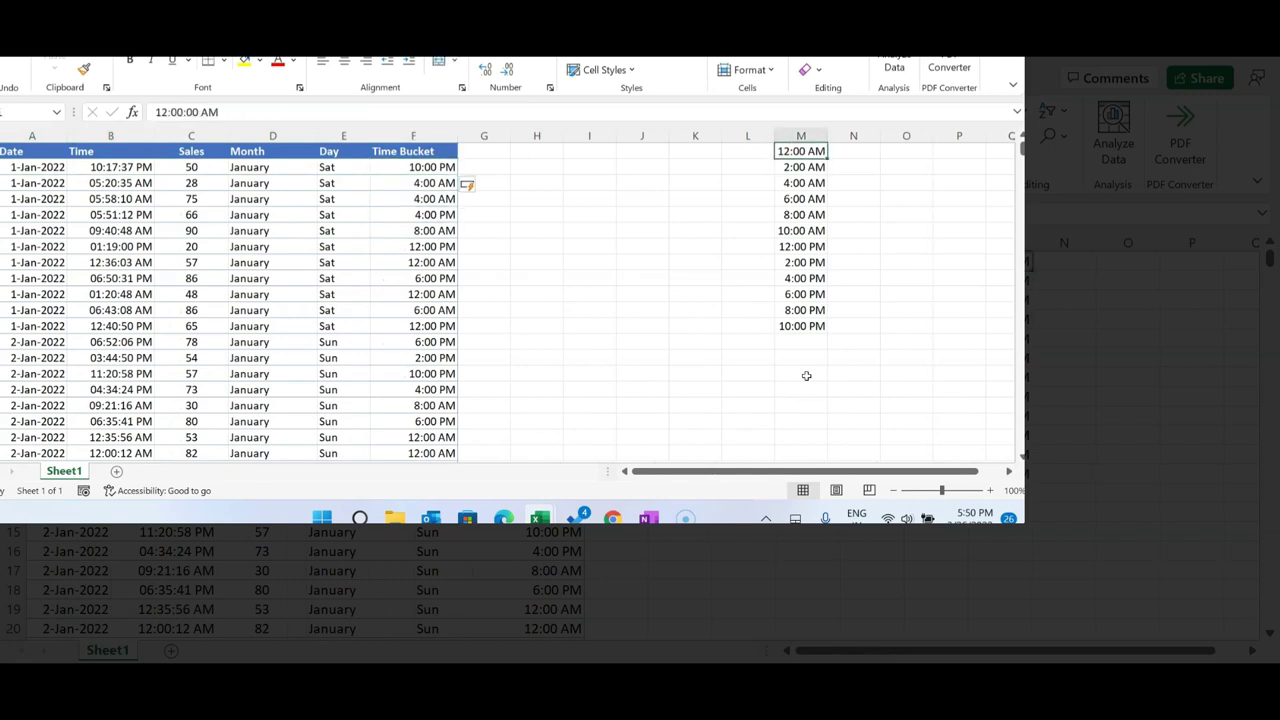
key(ctrl+shift+Down)
key(Down)
key(Up)
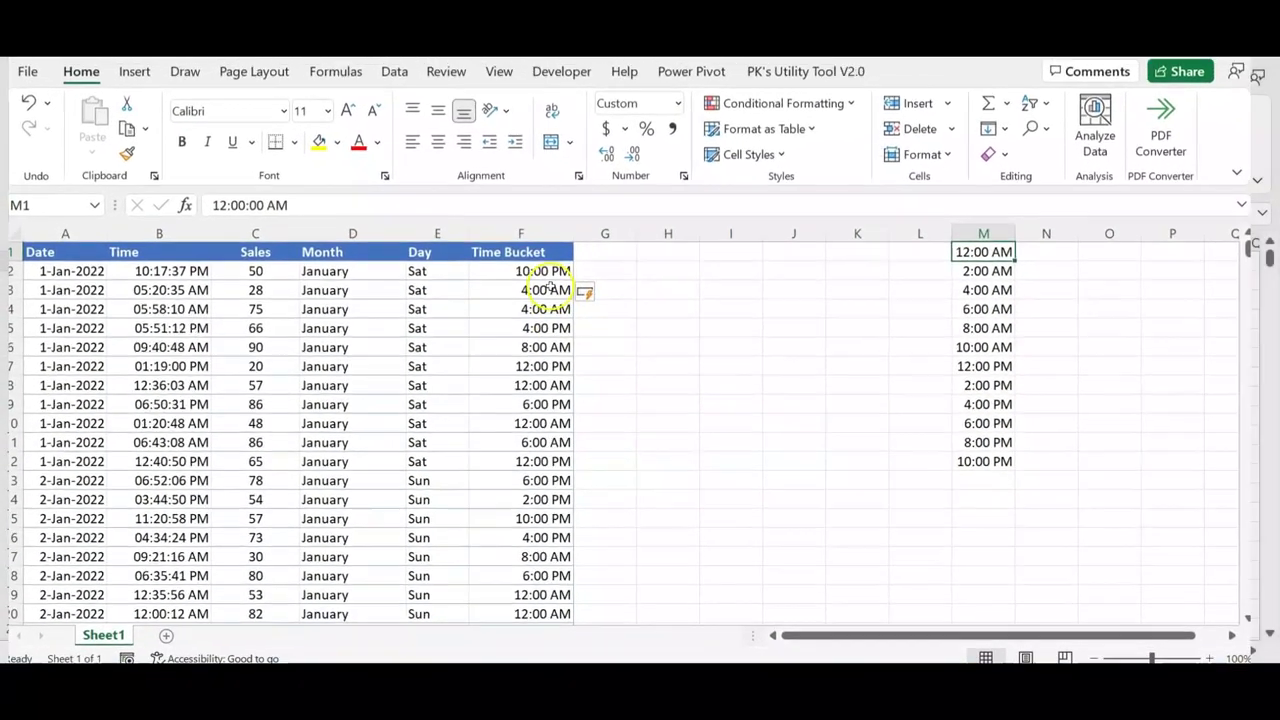
click(556, 297)
click(553, 281)
click(383, 263)
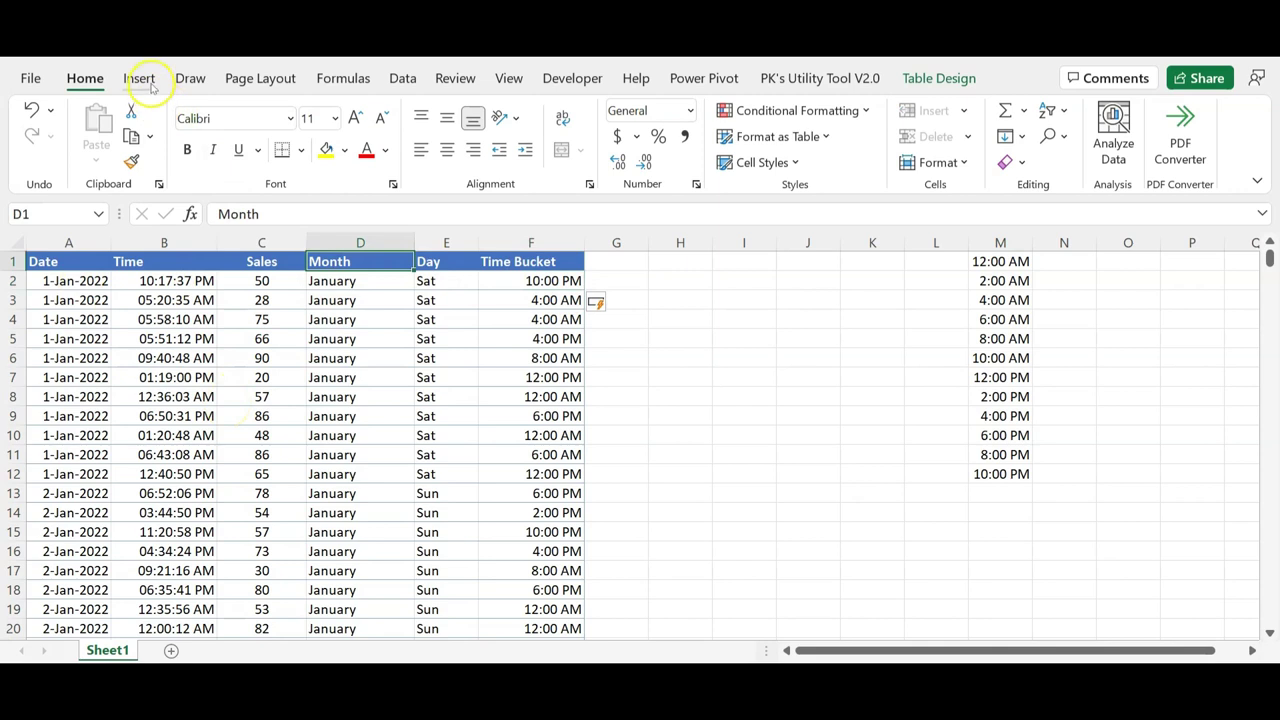
Step: Create a PivotTable from Table1 on a new worksheet
click(59, 276)
click(78, 265)
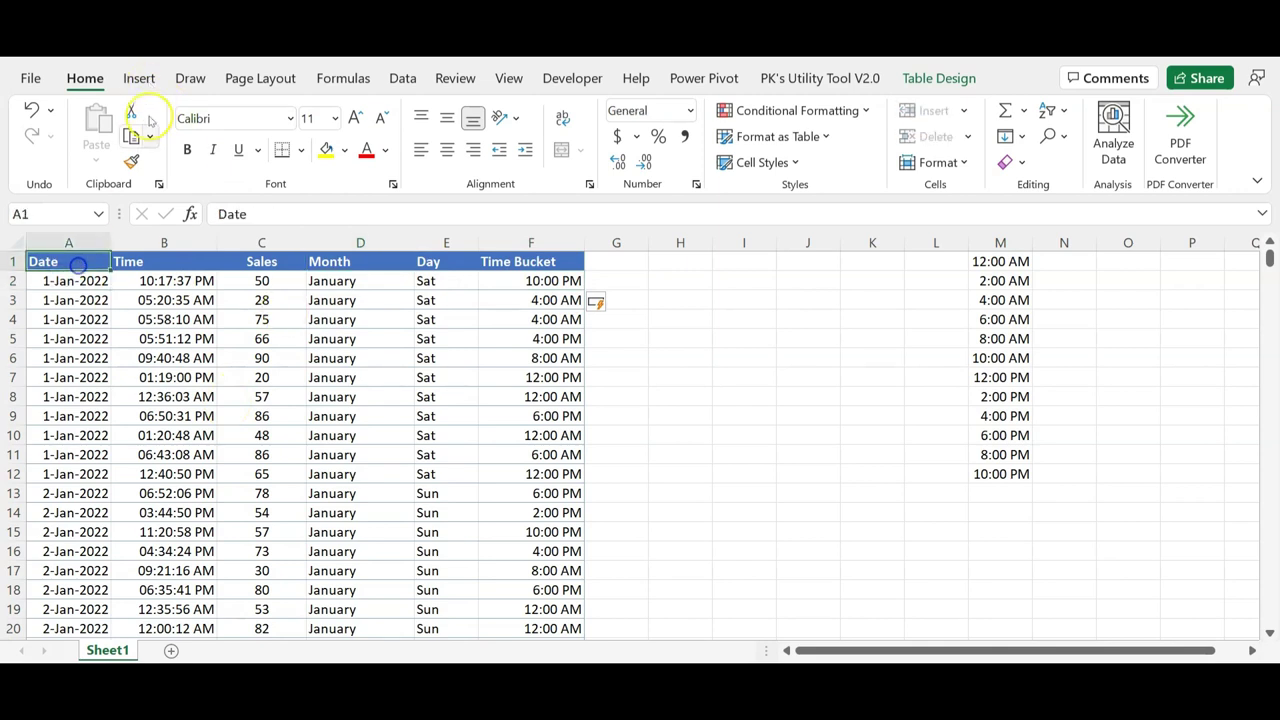
click(139, 78)
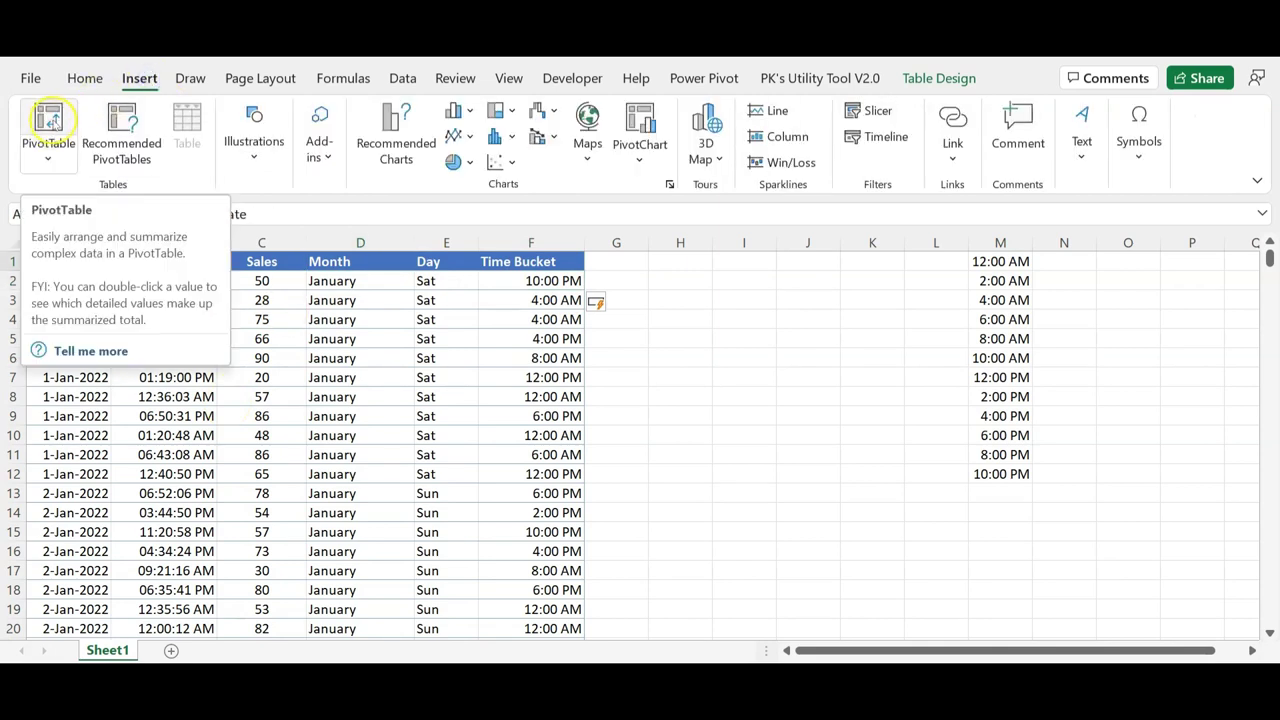
click(48, 118)
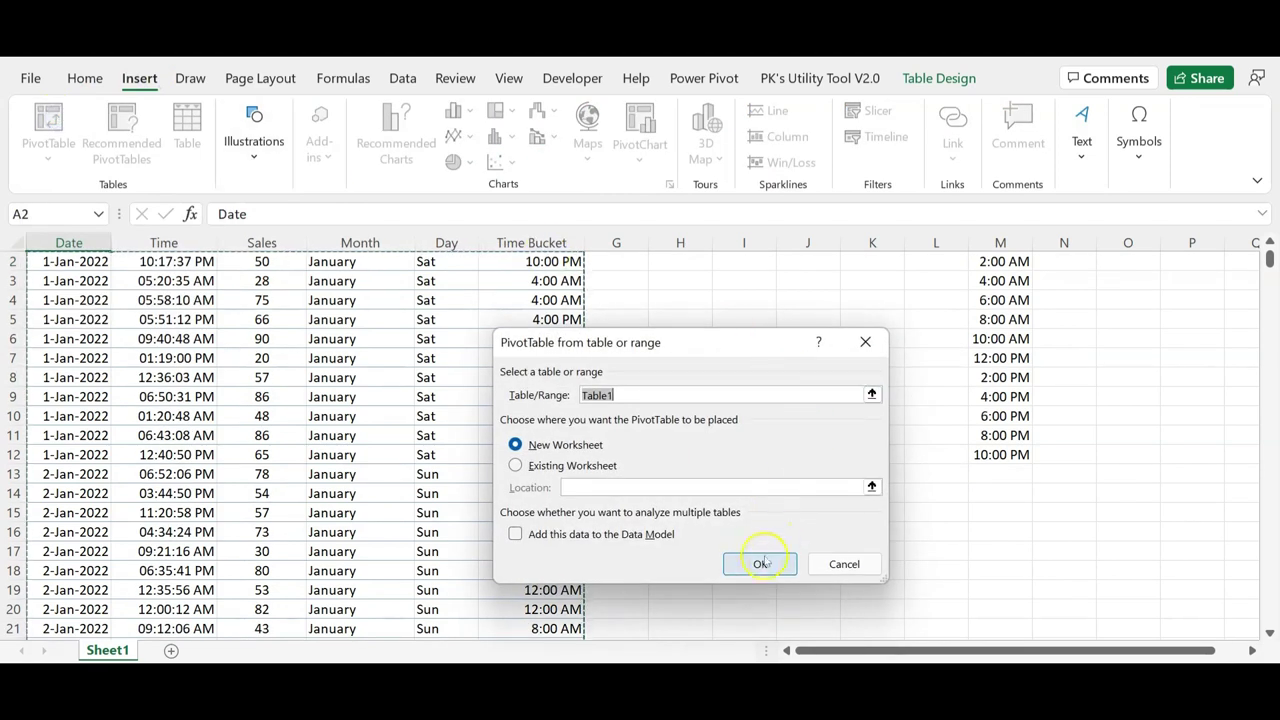
click(760, 564)
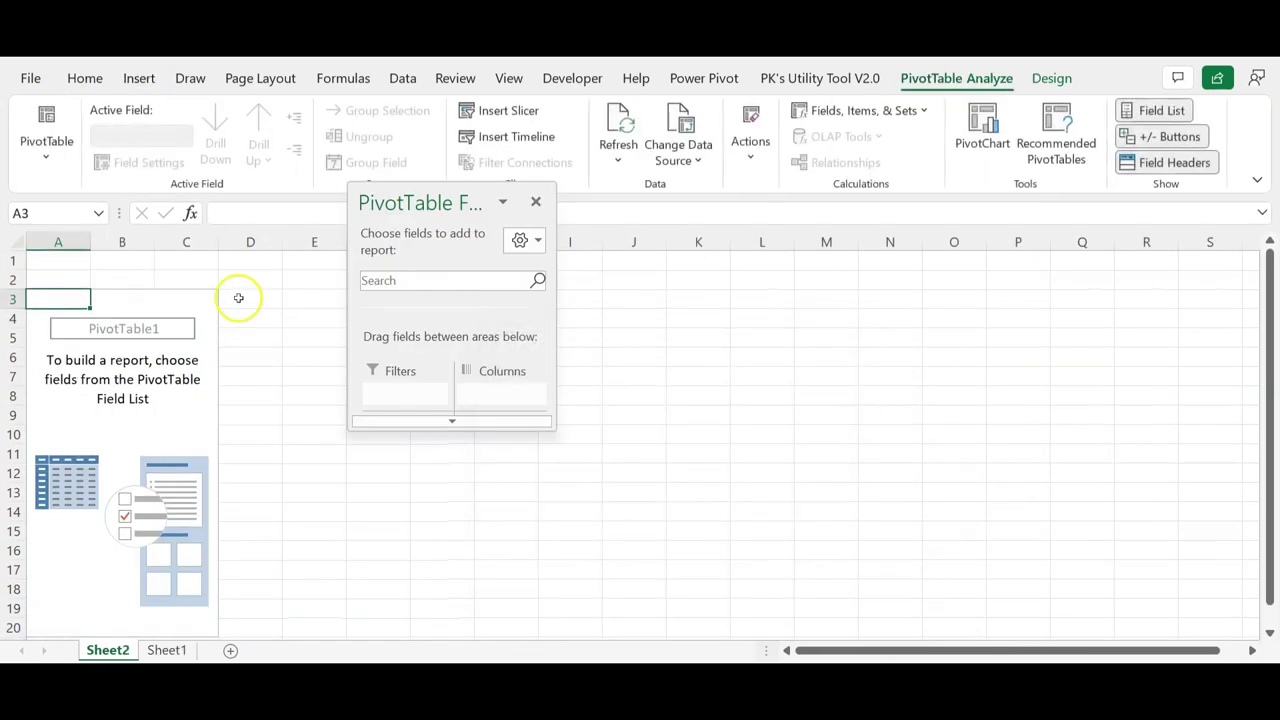
Step: Move and enlarge the PivotTable field list, and place Time Bucket in the rows area
drag(412, 203, 768, 189)
drag(903, 417, 1054, 609)
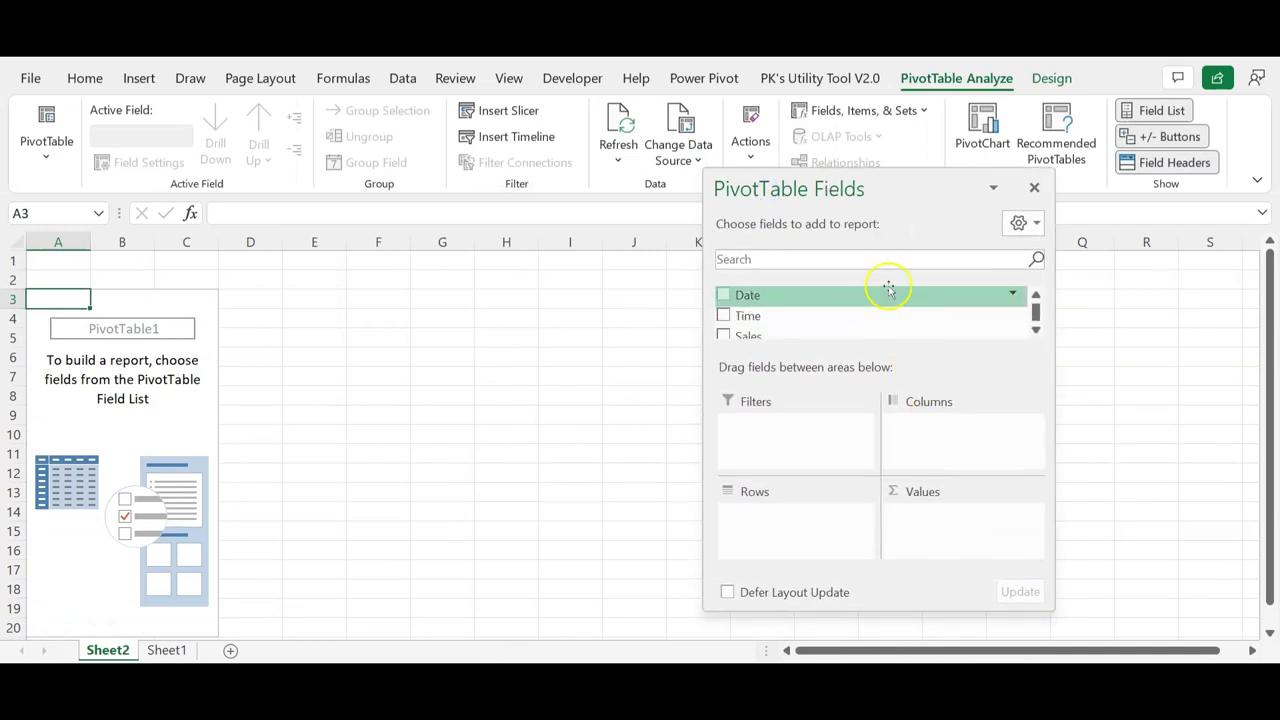
scroll(870, 305, down, 5)
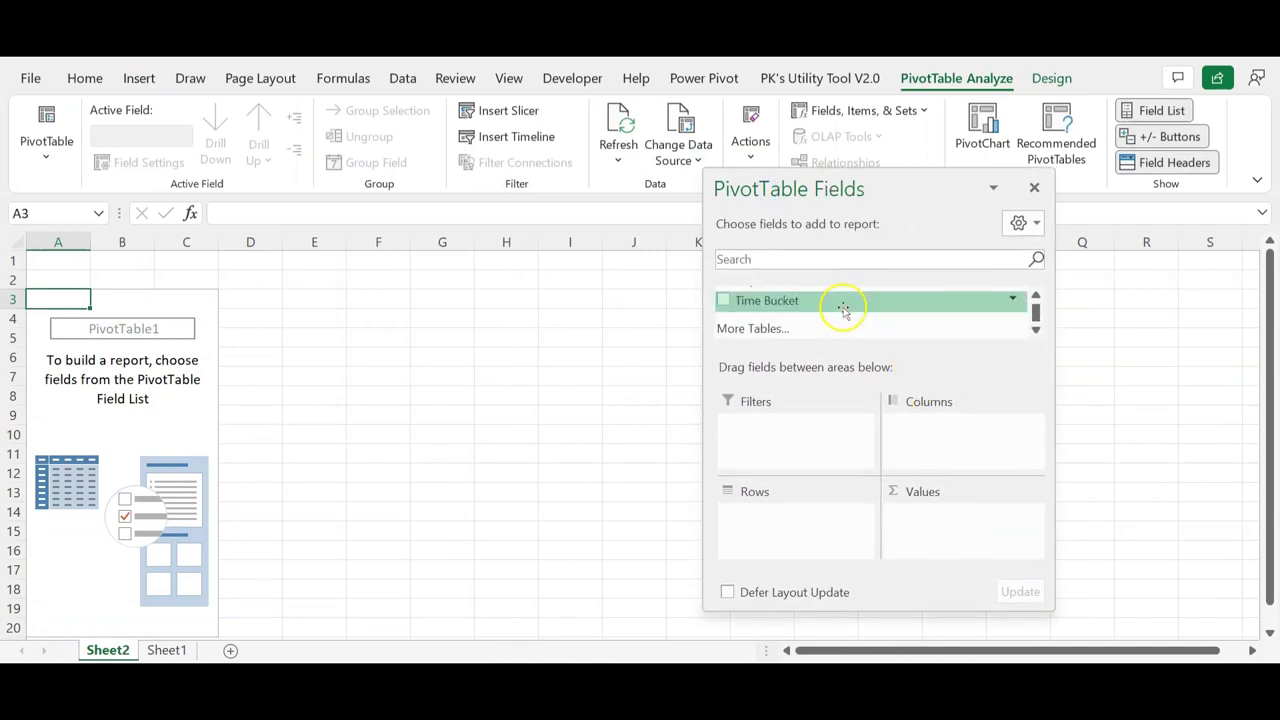
drag(781, 375, 806, 523)
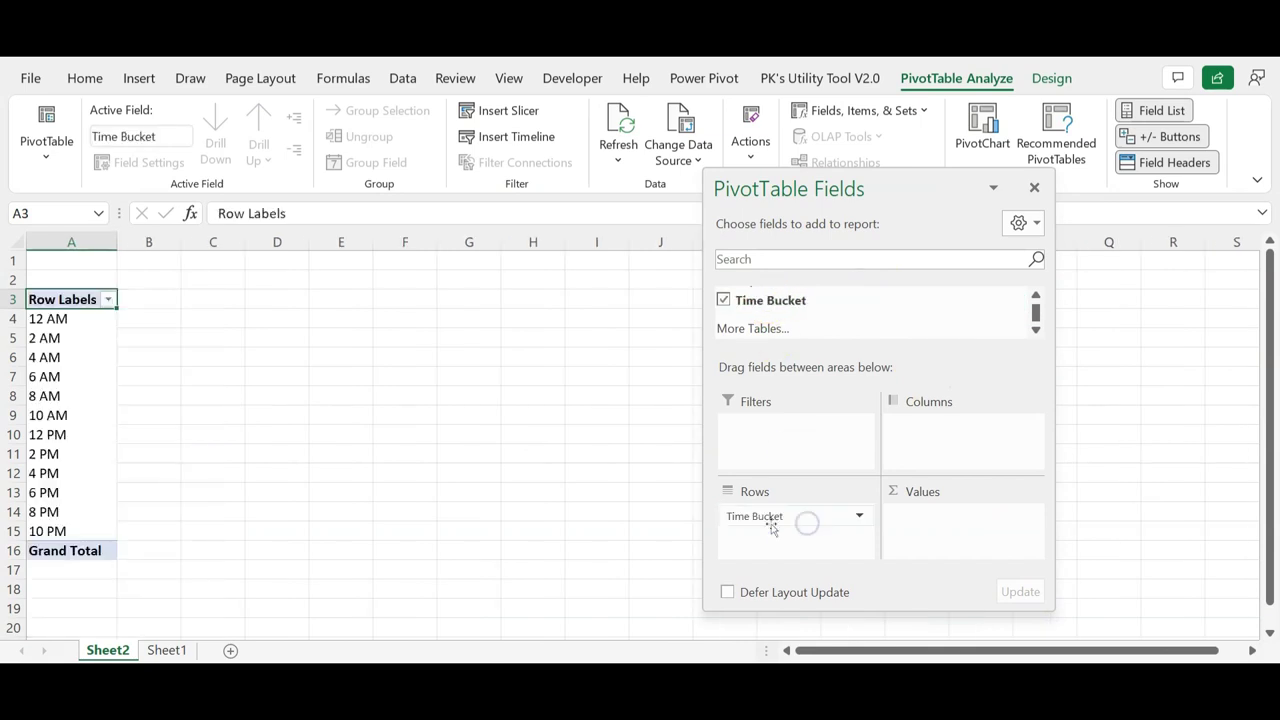
Step: Place Day in the PivotTable's columns area and Sales in its values area as a sum
scroll(866, 318, up, 5)
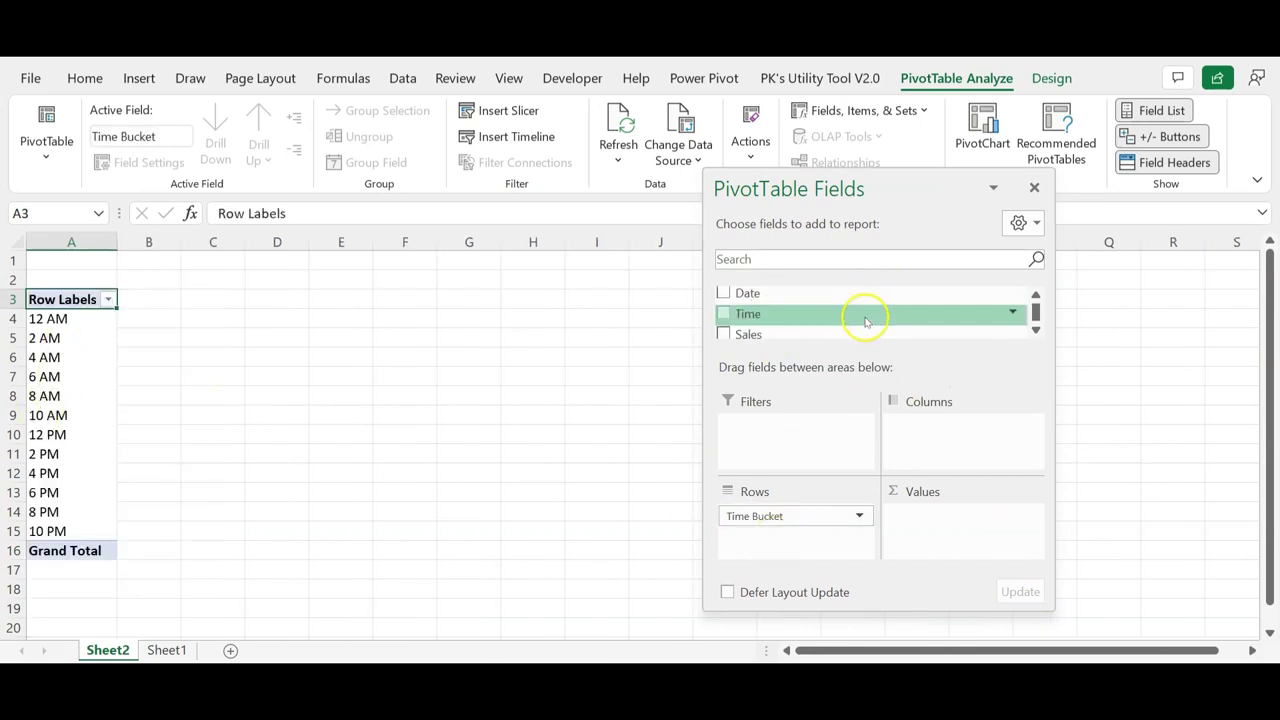
scroll(805, 316, down, 1)
drag(801, 329, 986, 434)
drag(763, 312, 940, 525)
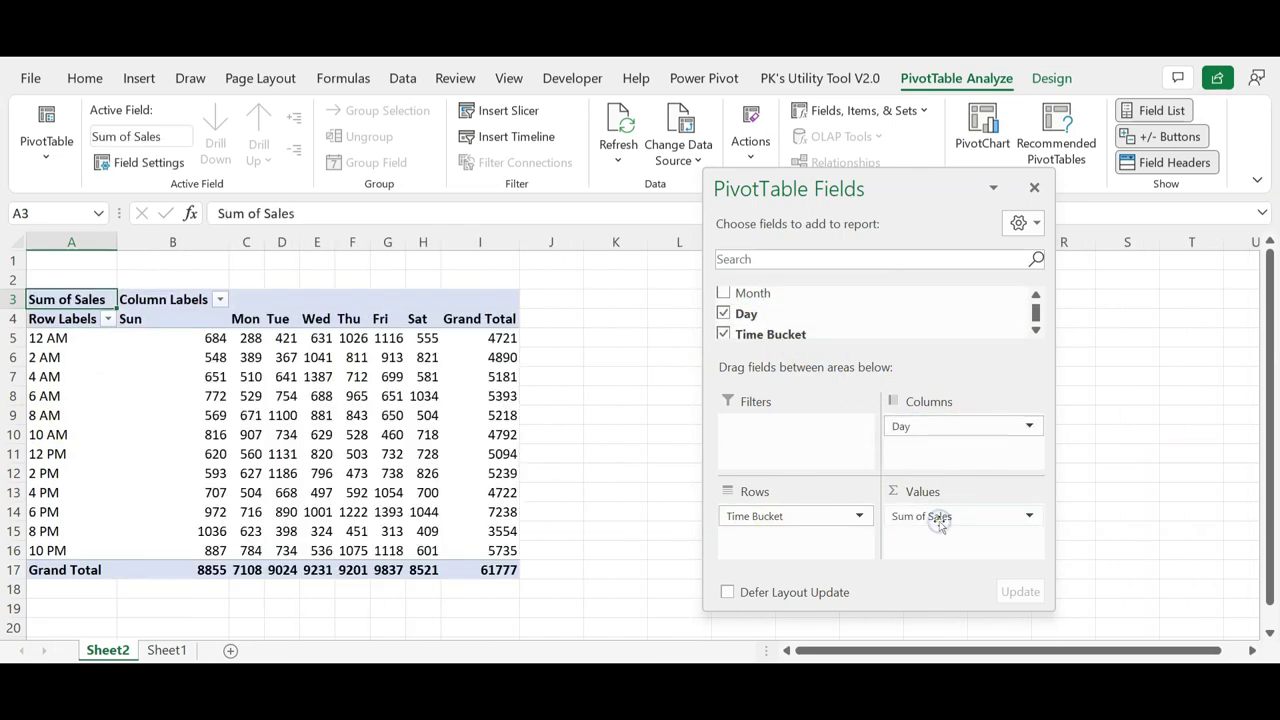
Step: Close the PivotTable field list and insert a blank column before column A
click(1034, 187)
click(240, 396)
click(57, 240)
right_click(70, 240)
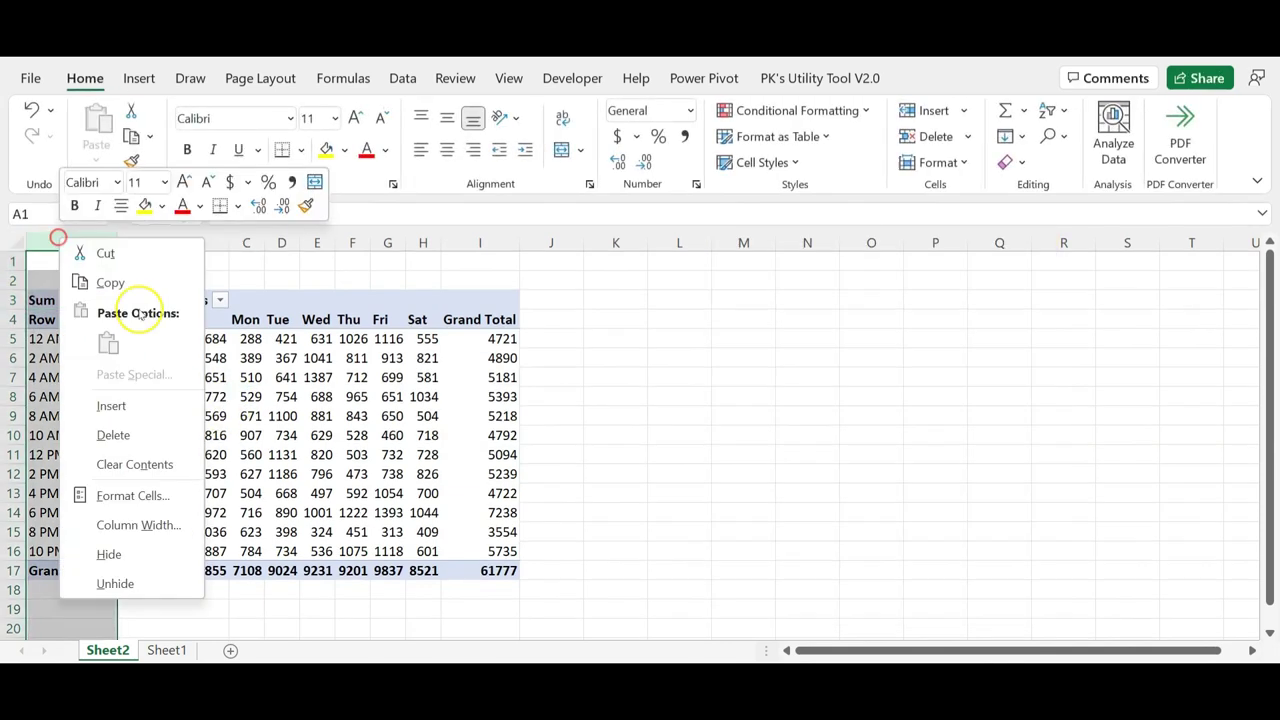
click(118, 402)
click(349, 377)
click(256, 340)
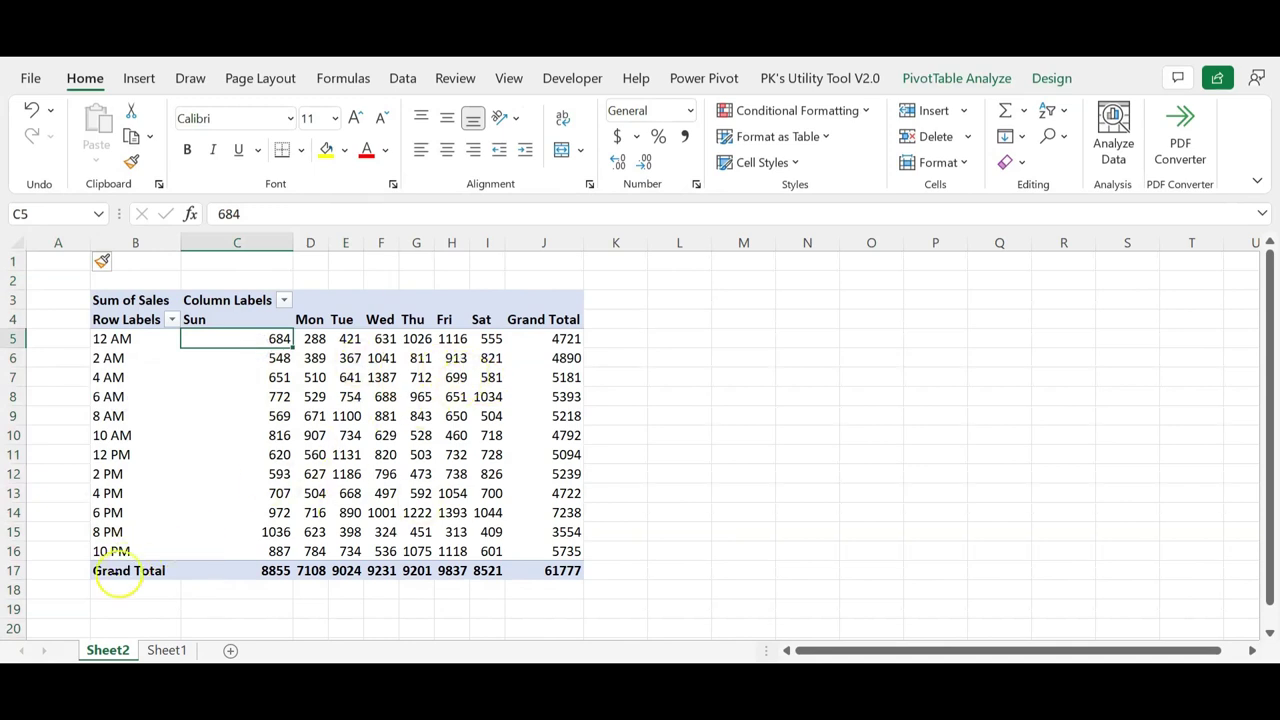
Step: Turn off the PivotTable's grand totals for both rows and columns
click(118, 576)
click(490, 398)
click(565, 360)
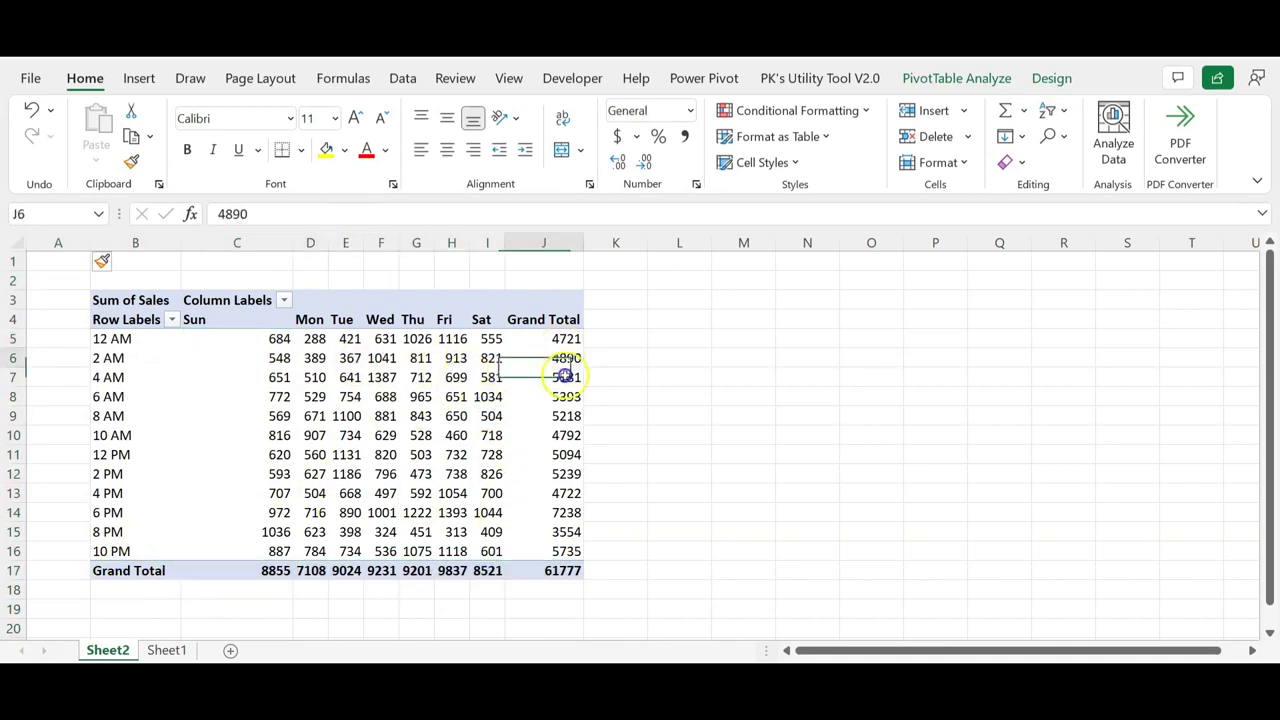
drag(565, 376, 569, 520)
click(419, 395)
click(290, 366)
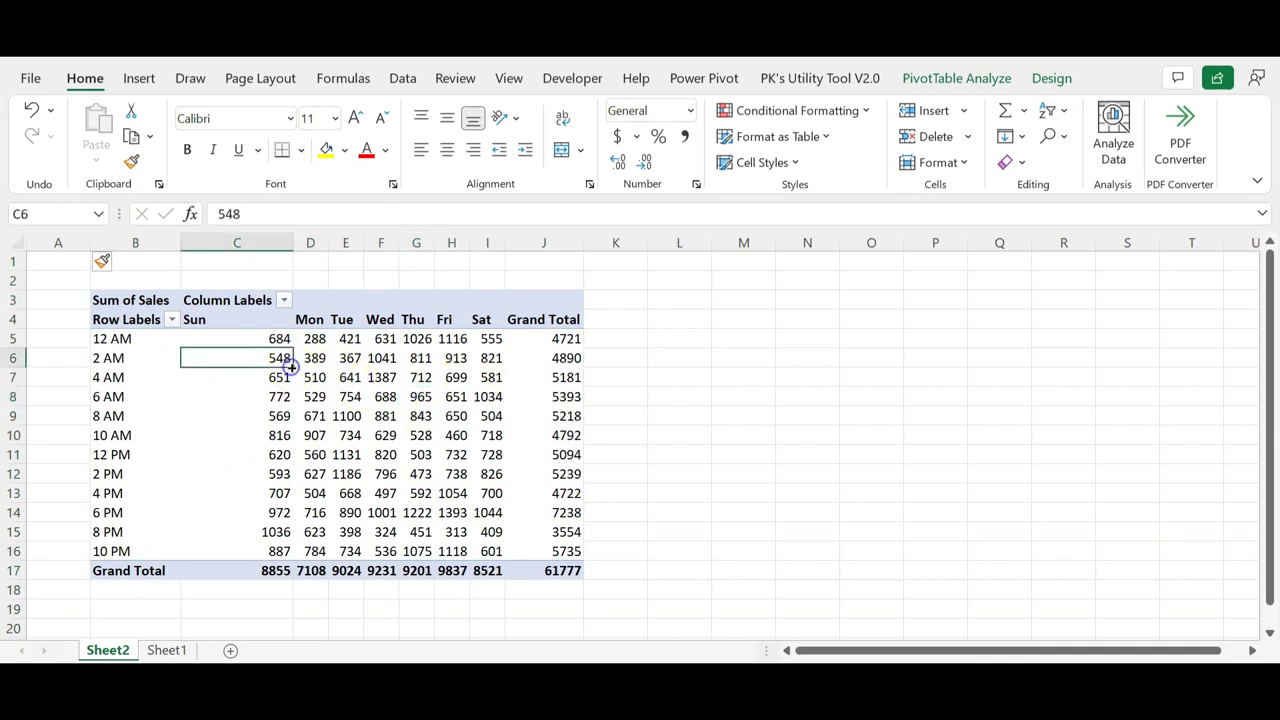
click(1056, 80)
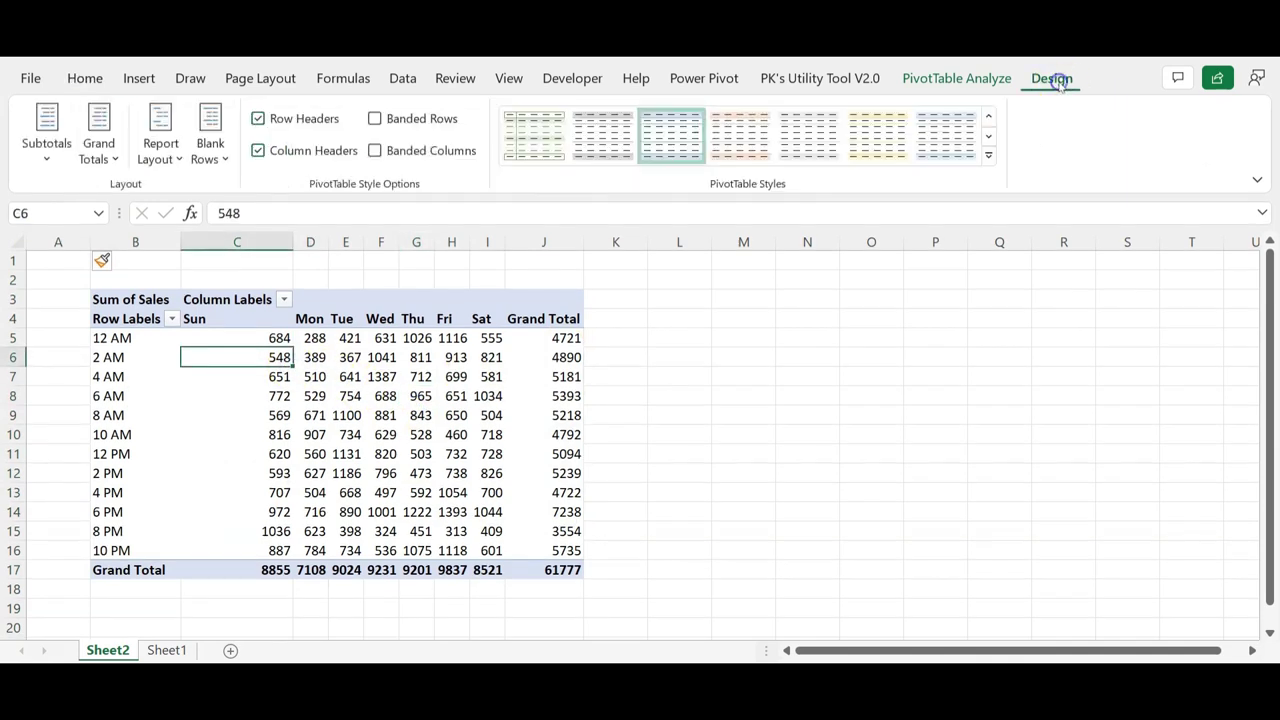
click(113, 160)
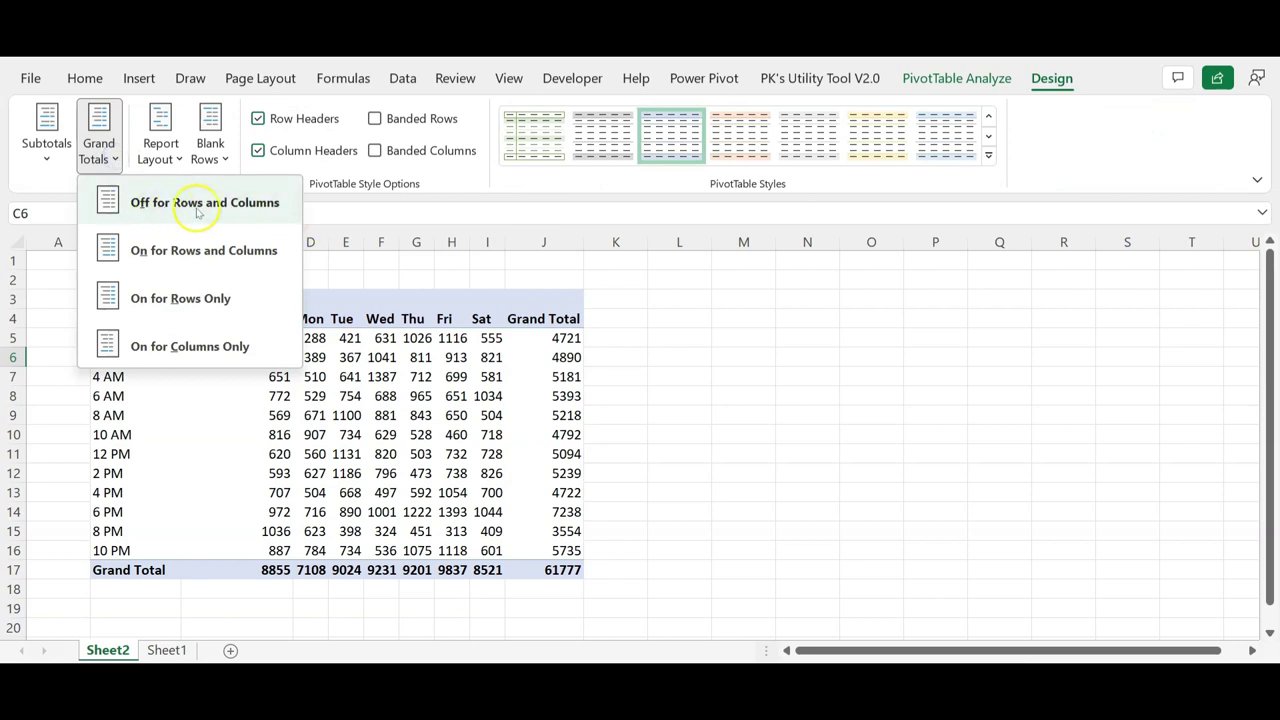
click(253, 203)
Step: Widen columns C through I evenly and refresh the PivotTable
drag(236, 242, 551, 249)
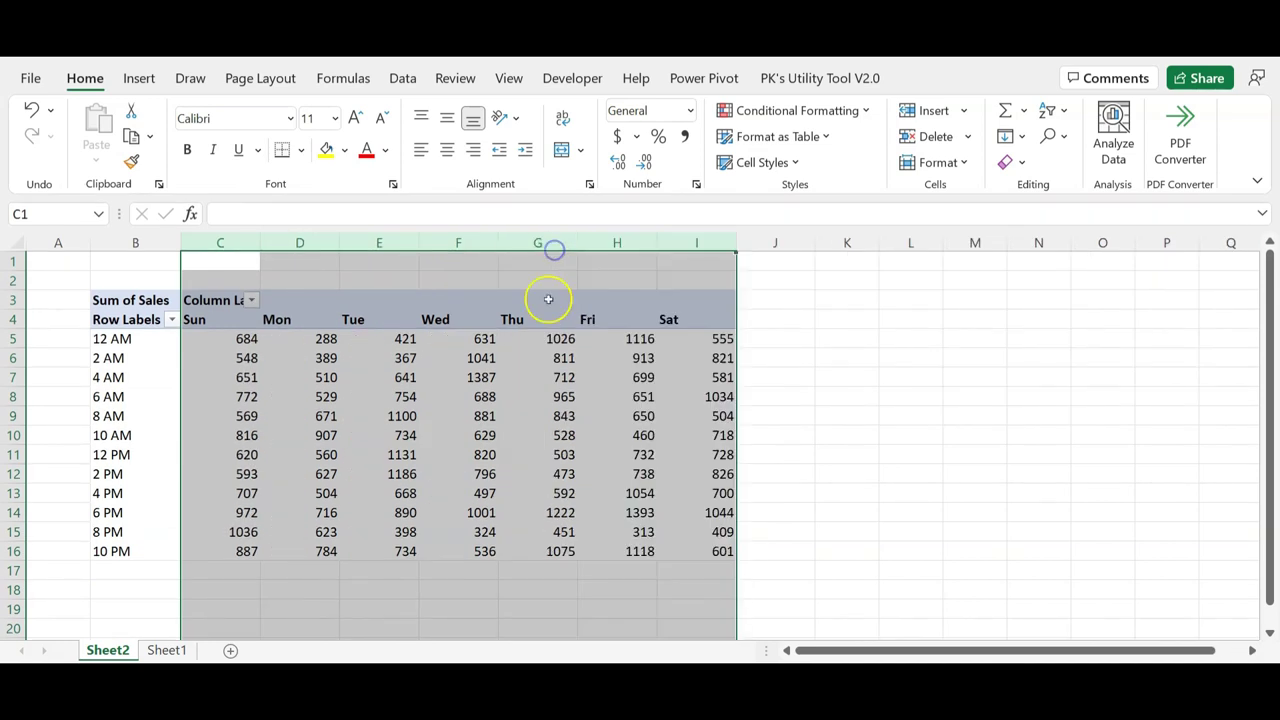
click(430, 364)
right_click(322, 358)
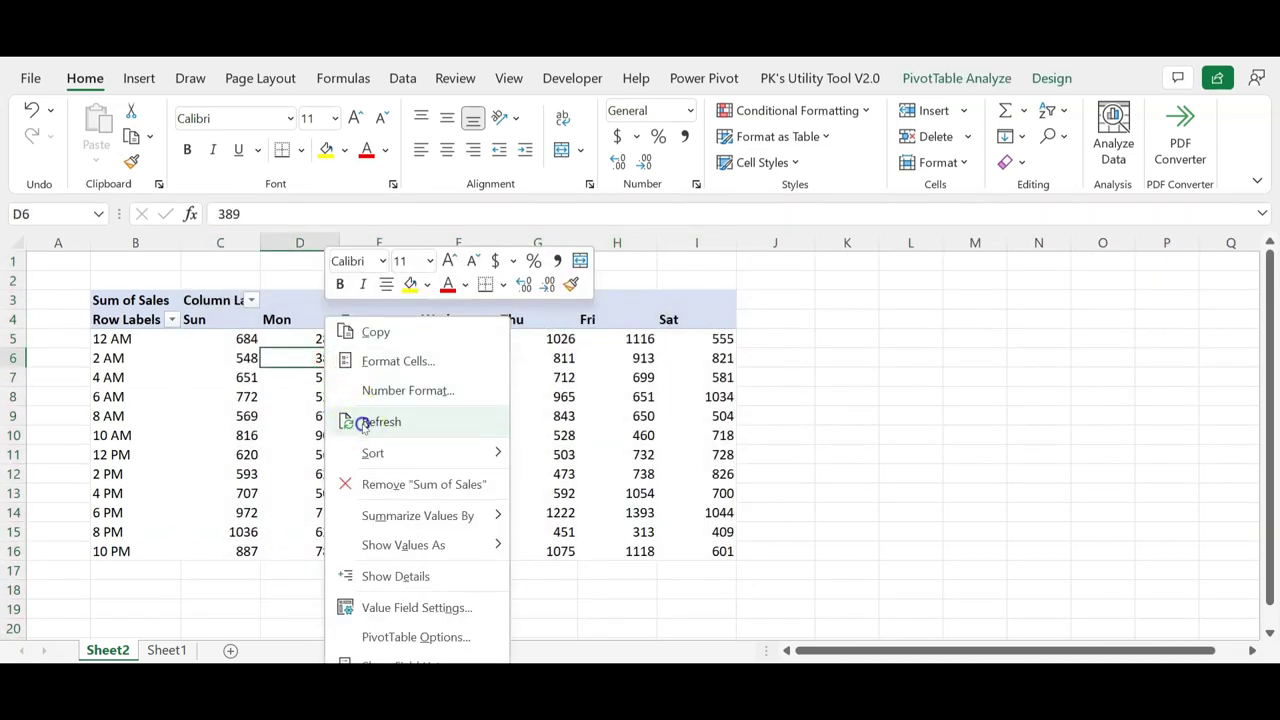
click(362, 422)
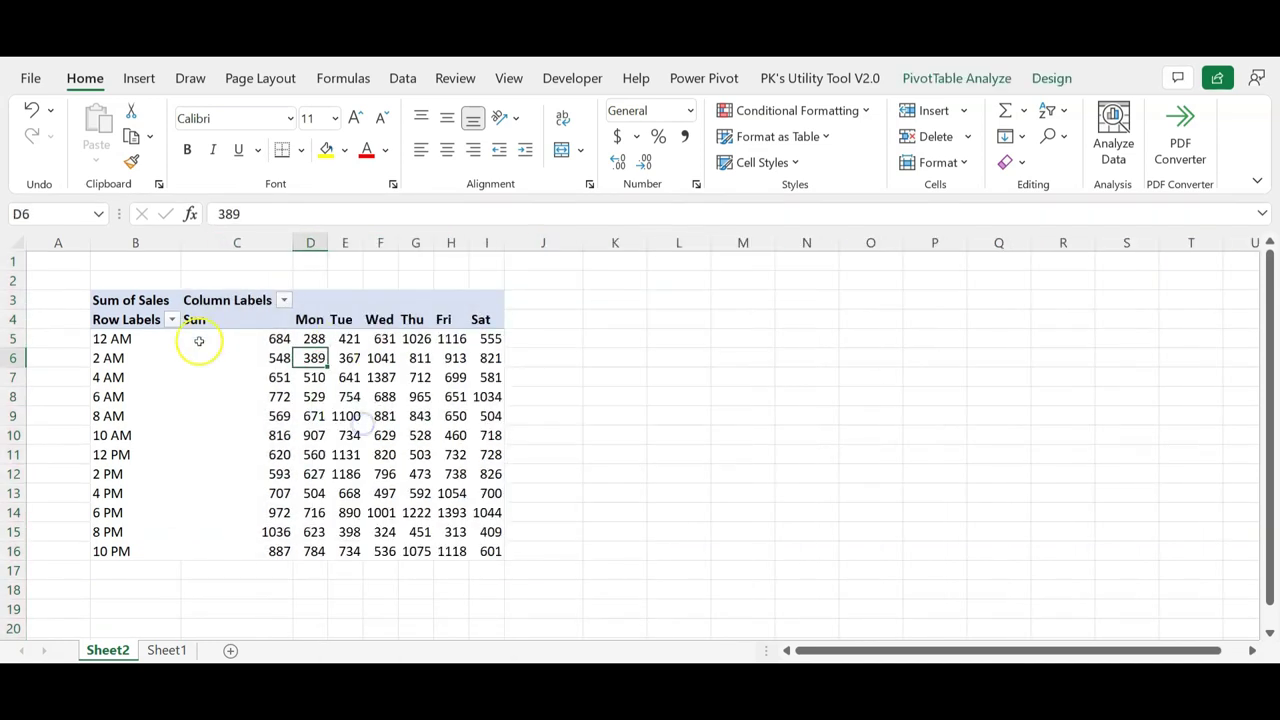
Step: Disable autofitting of column widths on update in the PivotTable options
right_click(411, 360)
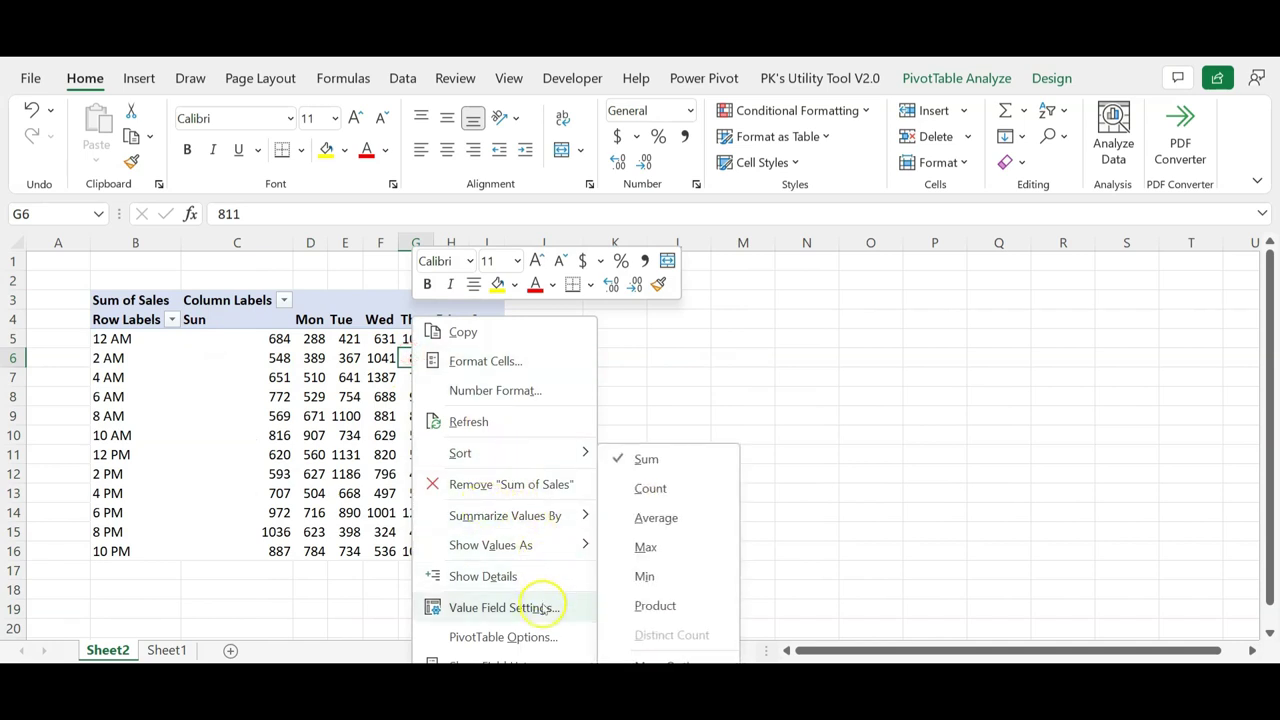
click(545, 638)
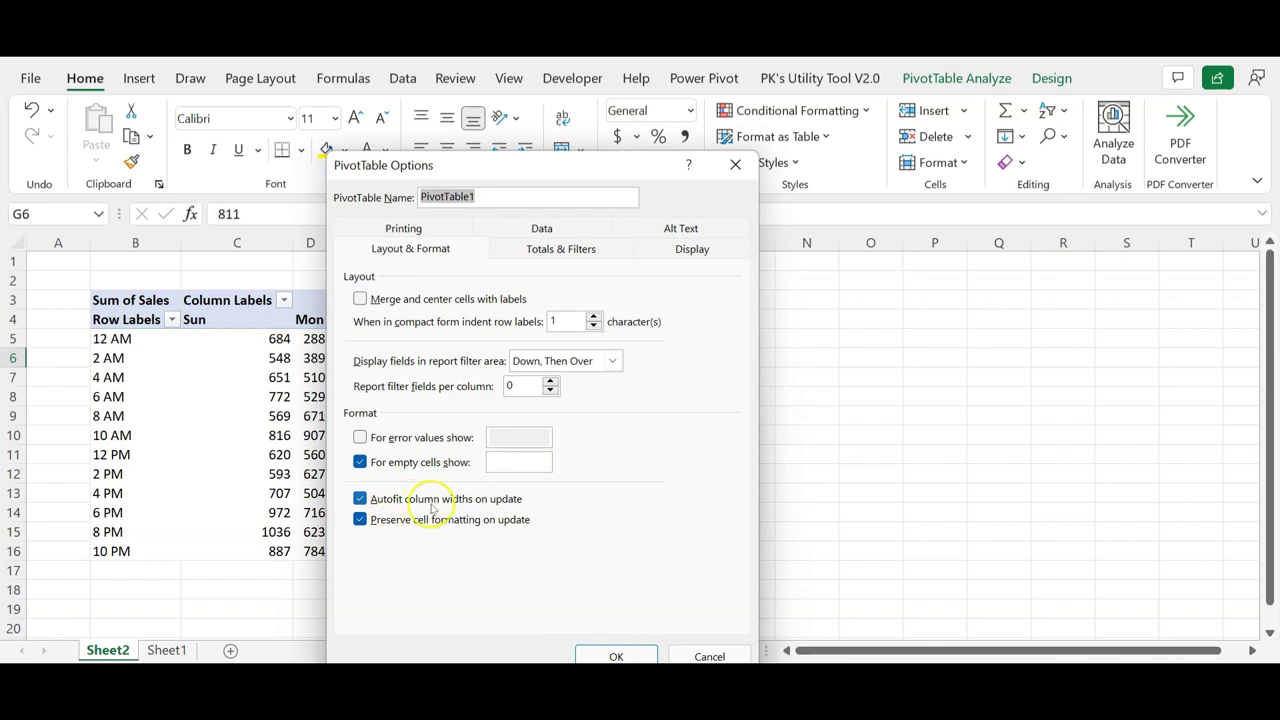
click(505, 500)
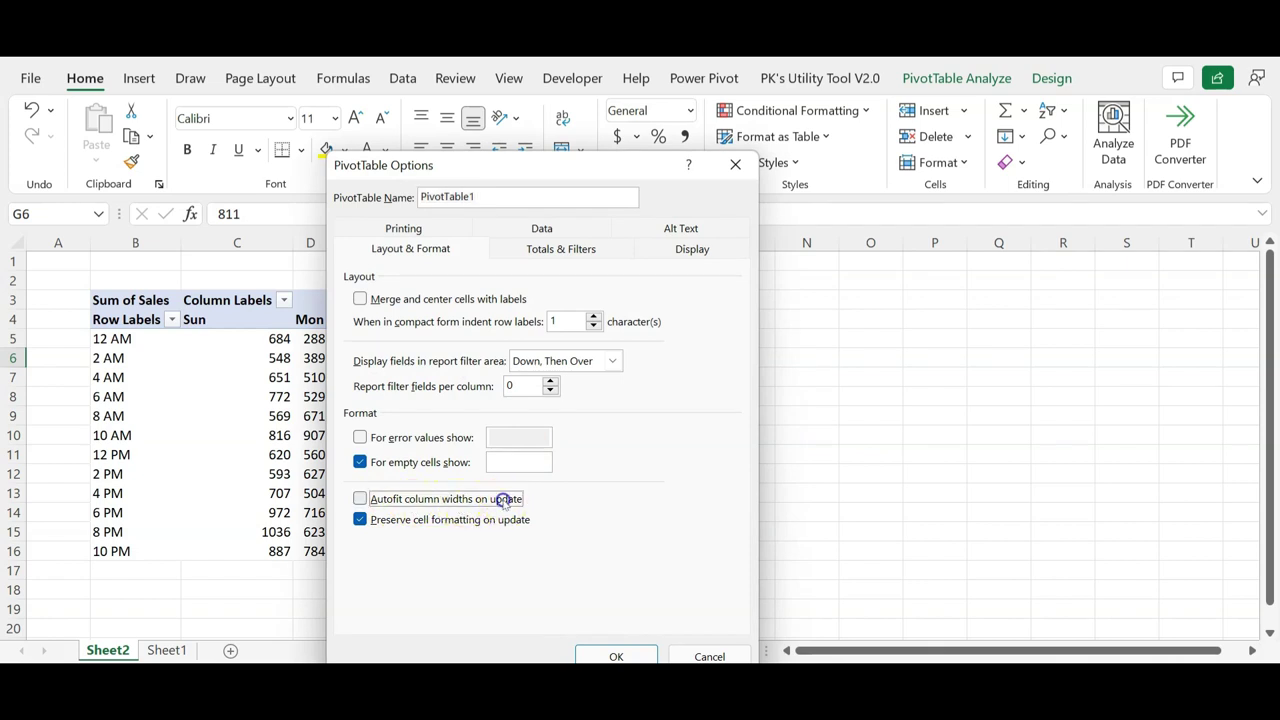
click(616, 656)
click(396, 440)
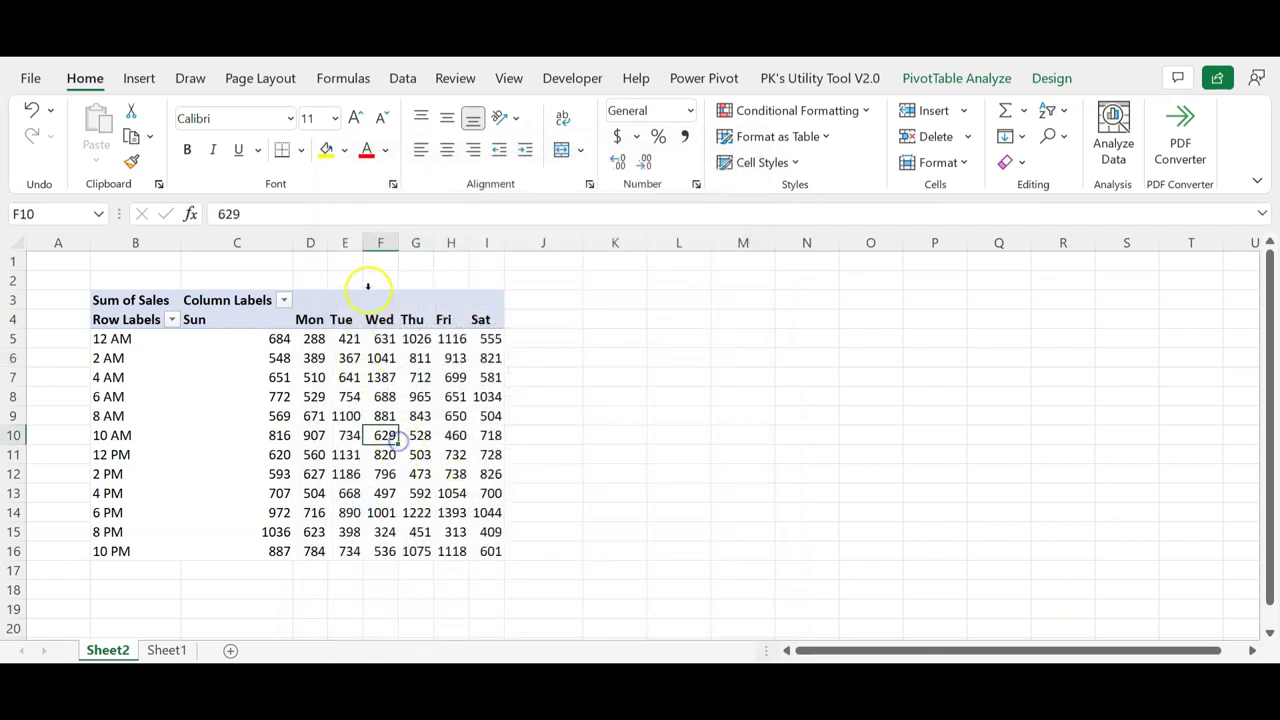
Step: Widen the day columns C through I evenly and center the contents of column B
drag(290, 242, 535, 248)
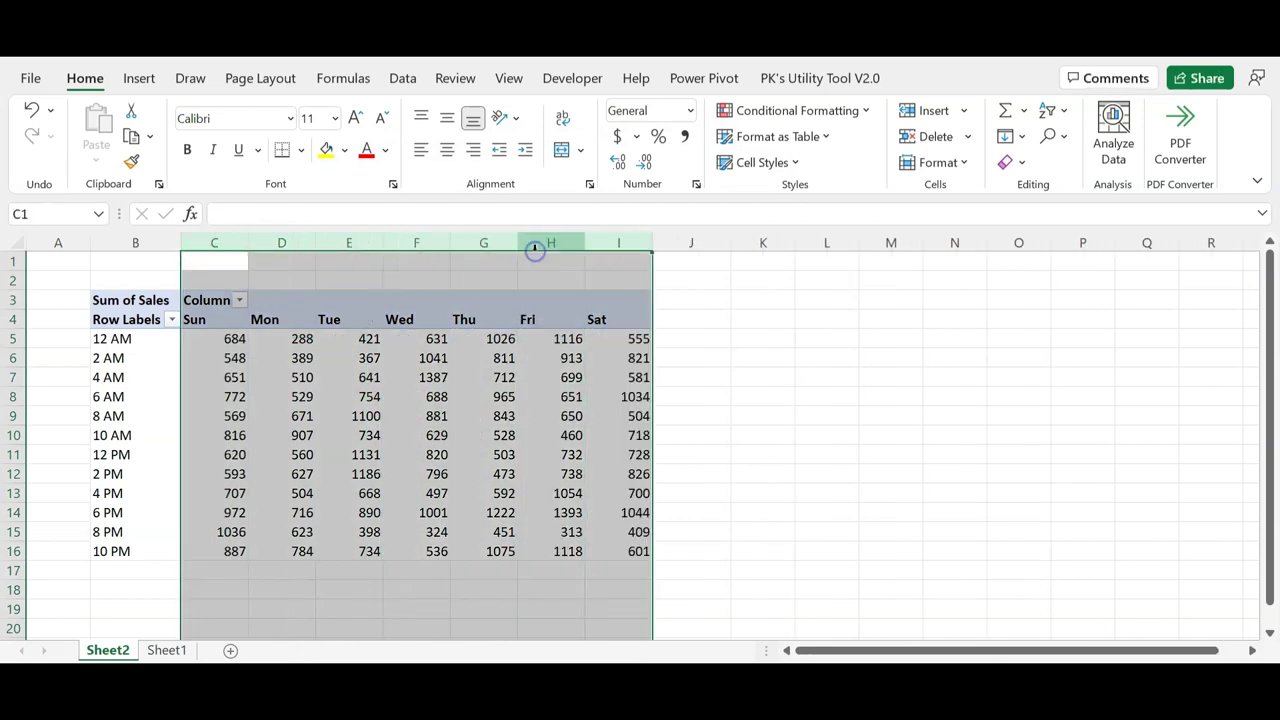
click(548, 394)
click(137, 242)
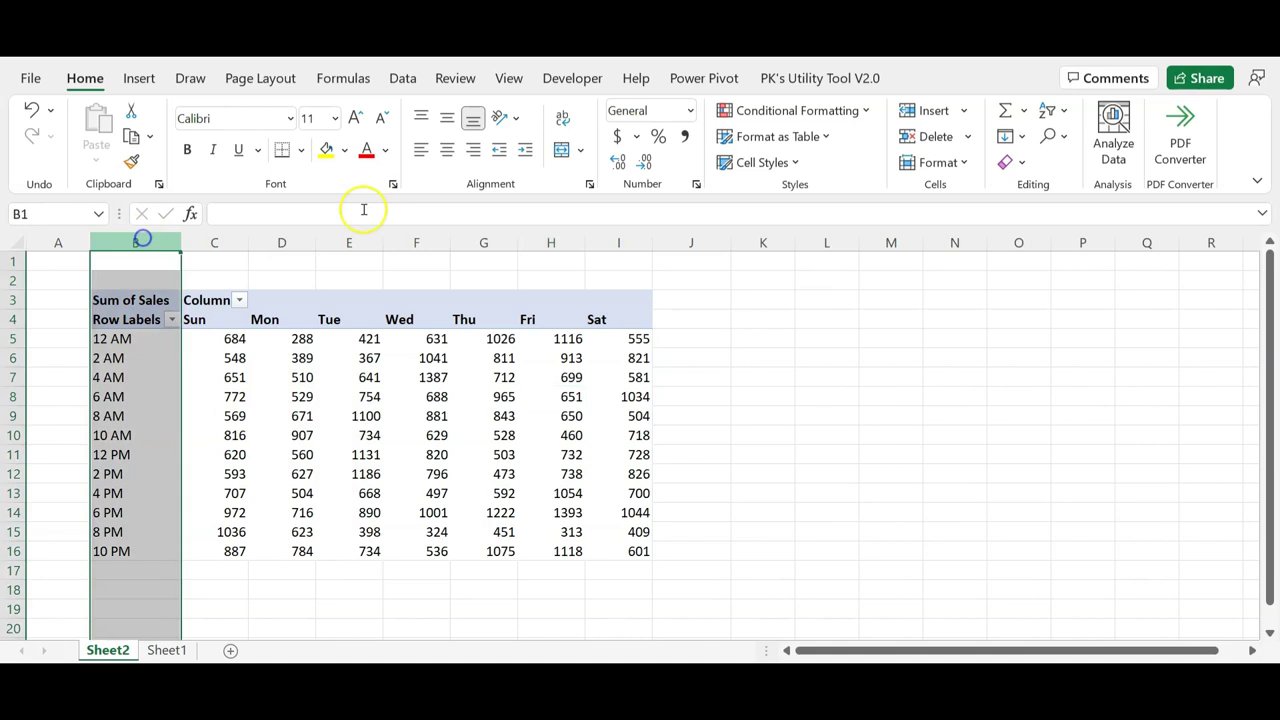
click(447, 149)
click(369, 396)
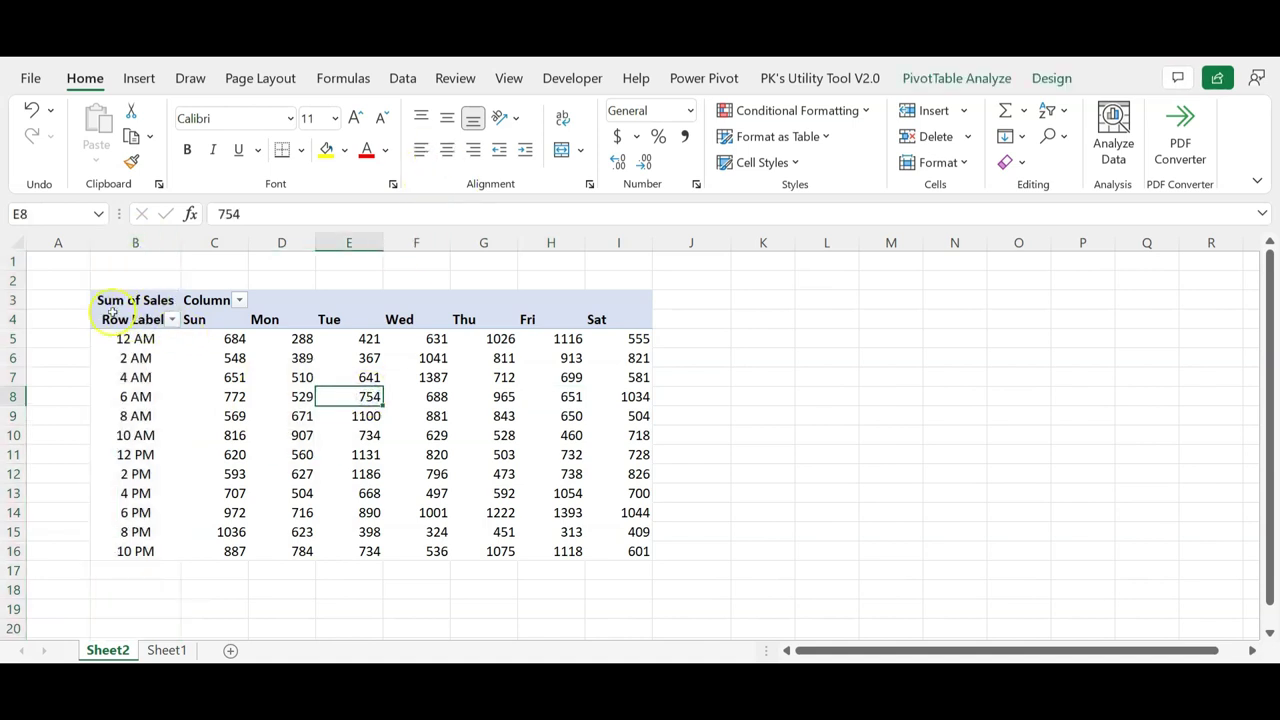
Step: Fill the range A1:L20 around the PivotTable with light grey
drag(55, 267, 815, 623)
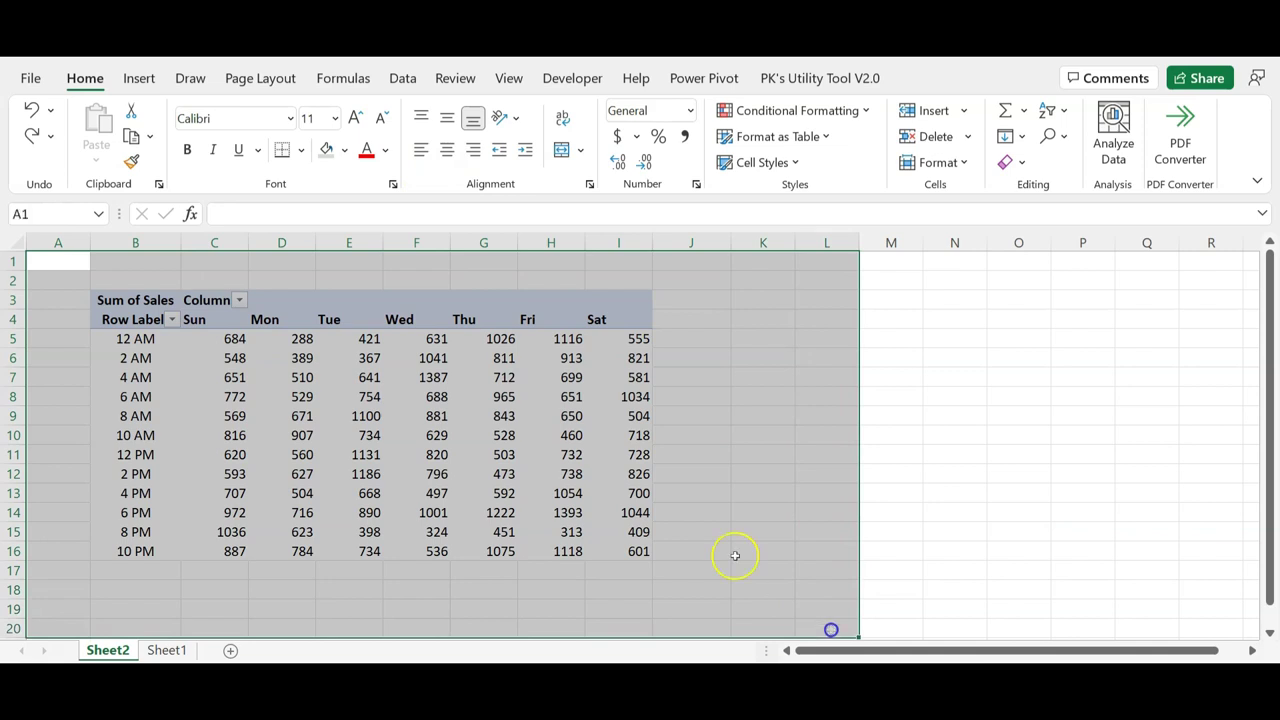
click(326, 149)
click(504, 396)
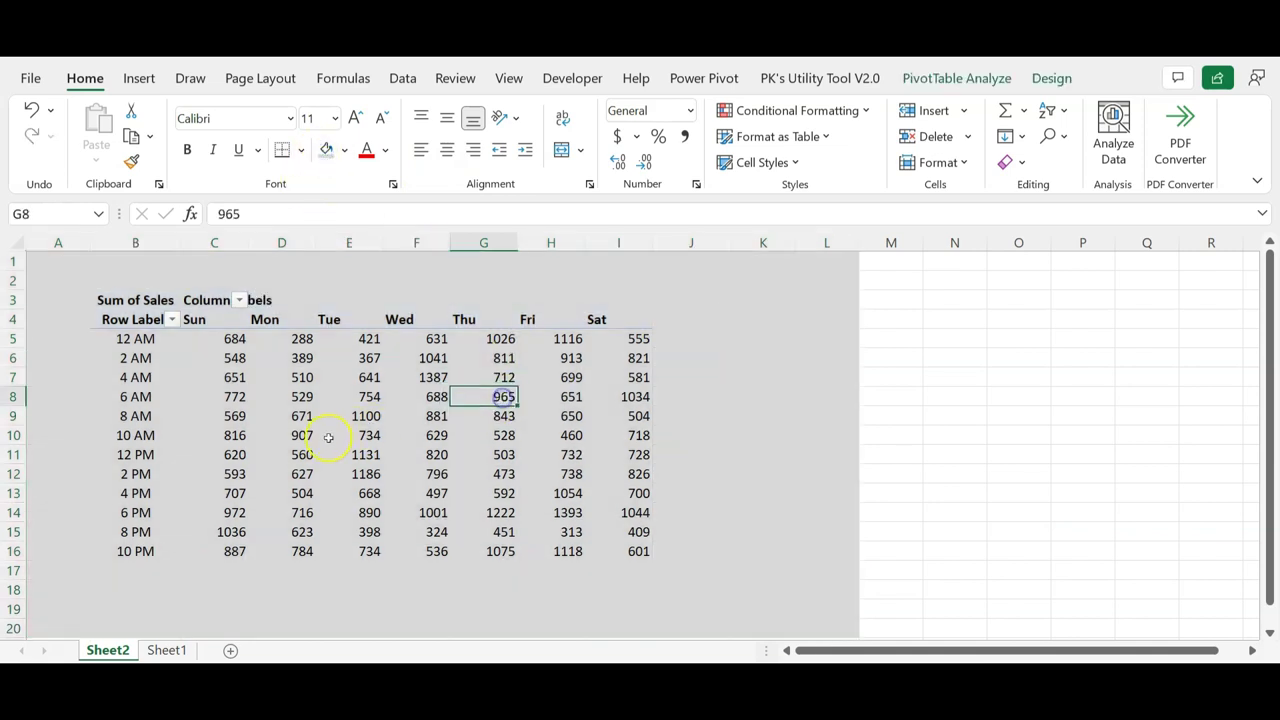
click(350, 437)
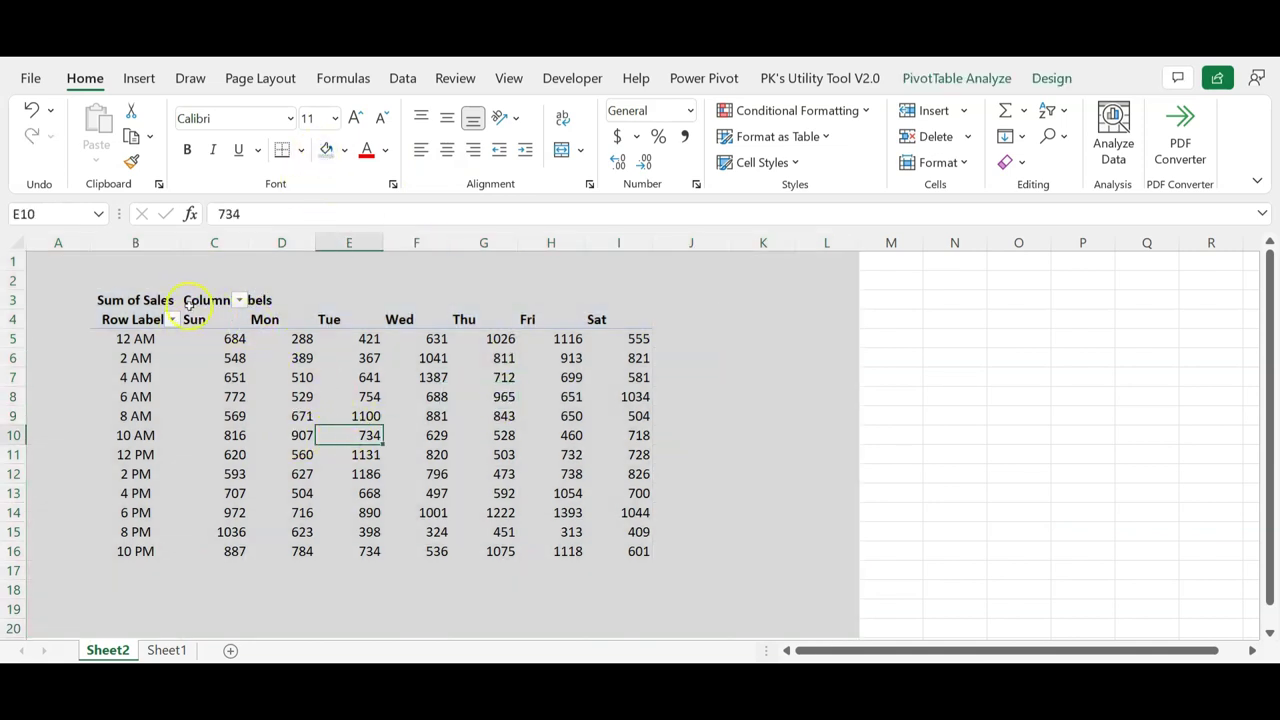
Step: Hide row 3 containing the Sum of Sales and Column Labels headers
click(134, 302)
click(14, 300)
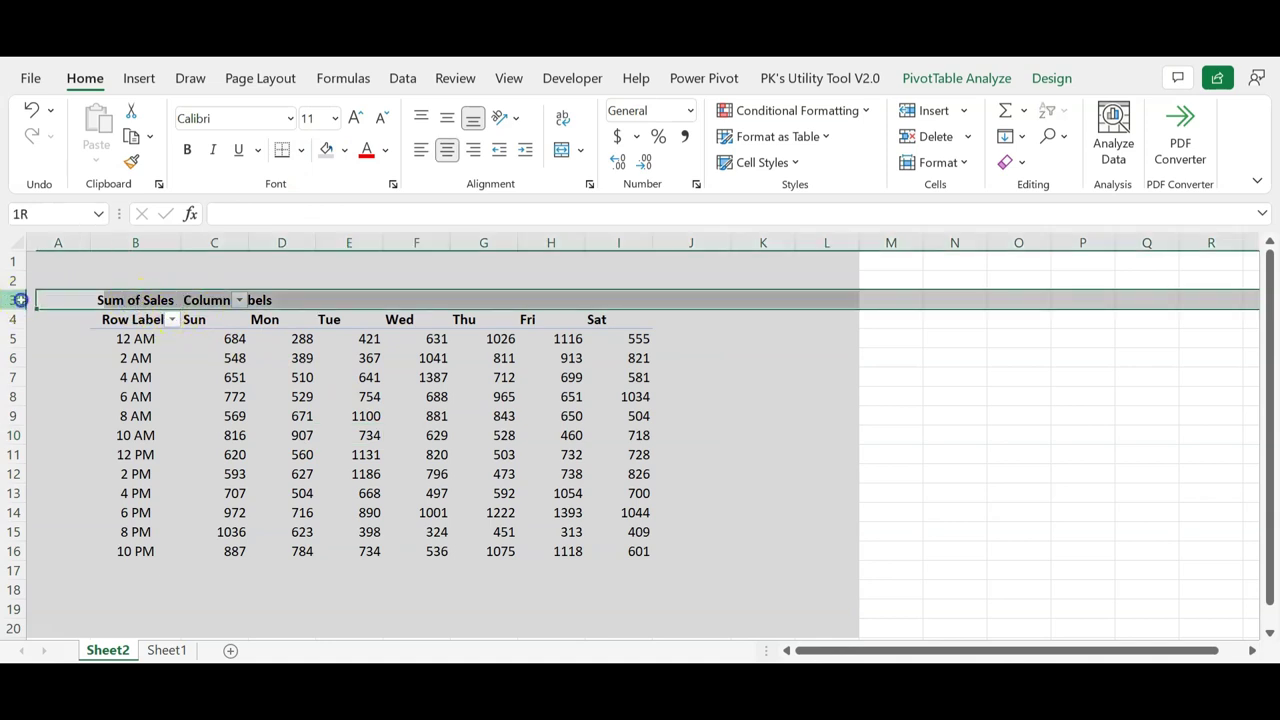
right_click(14, 300)
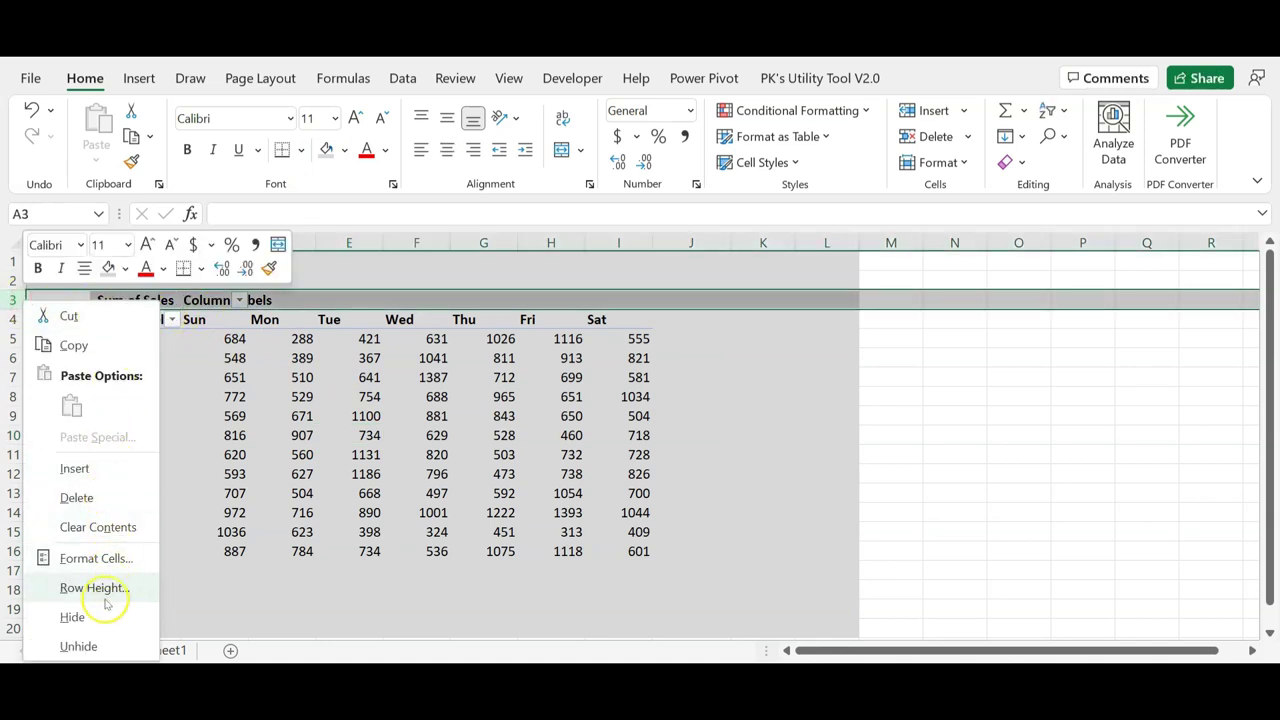
click(72, 617)
click(273, 392)
Step: Widen column B slightly so its row header fits beside the filter arrow
click(129, 300)
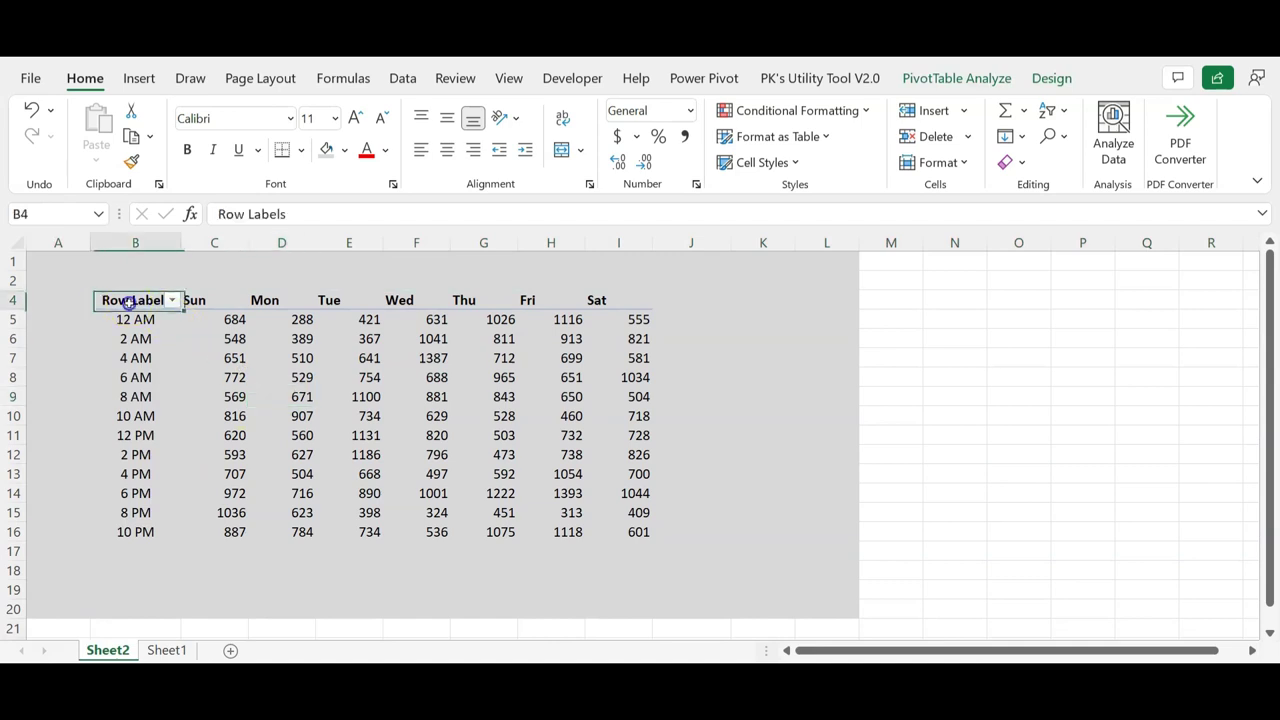
drag(181, 243, 193, 243)
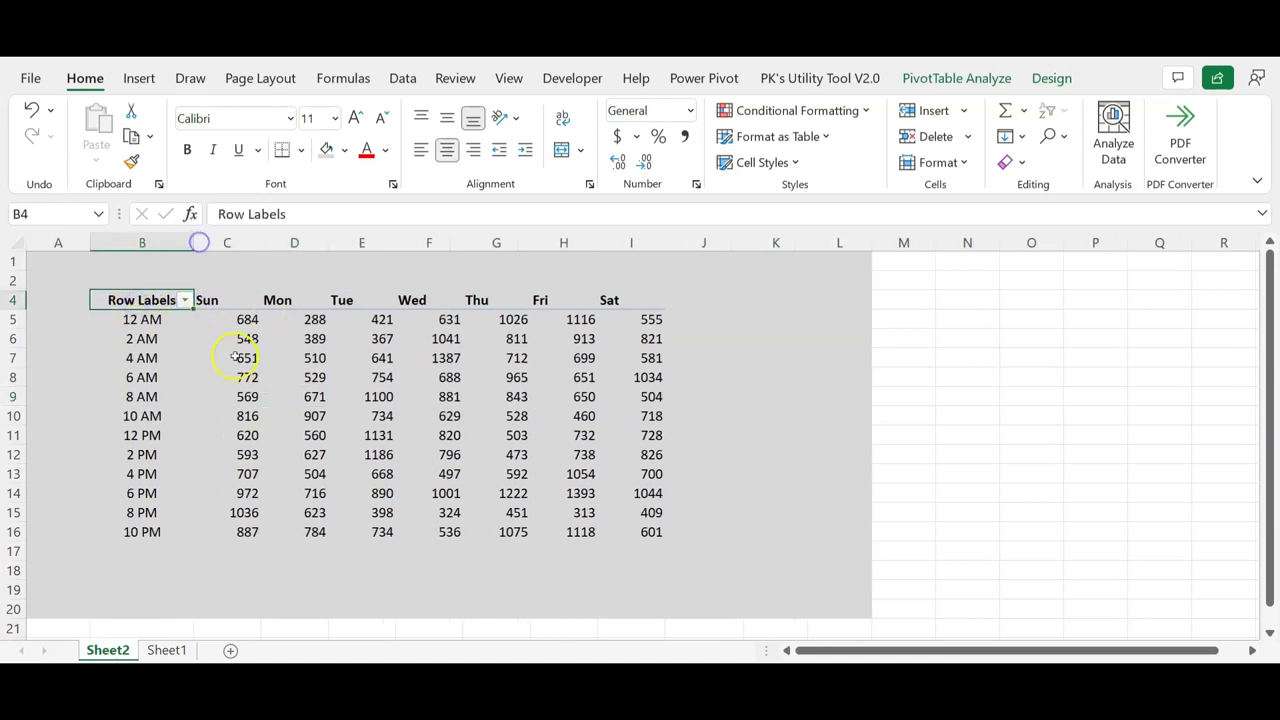
click(240, 357)
Step: Change the PivotTable's report layout to tabular form
click(141, 303)
click(645, 339)
click(1051, 78)
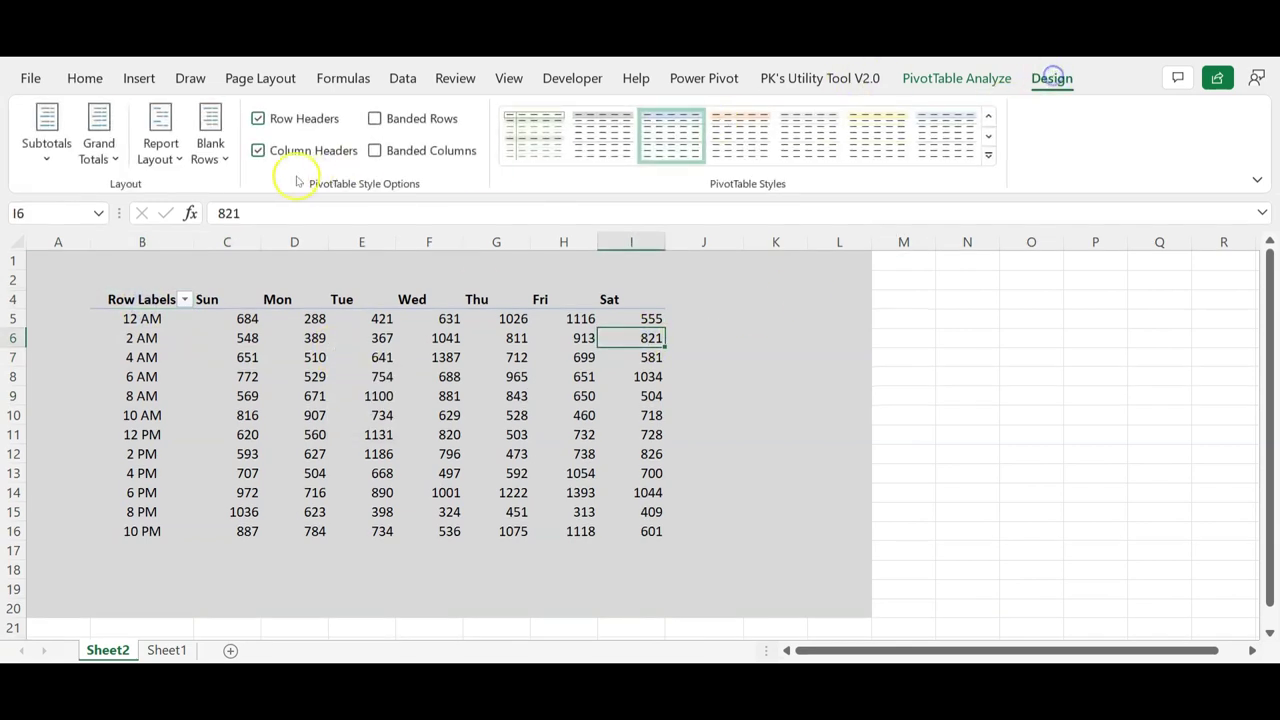
click(166, 157)
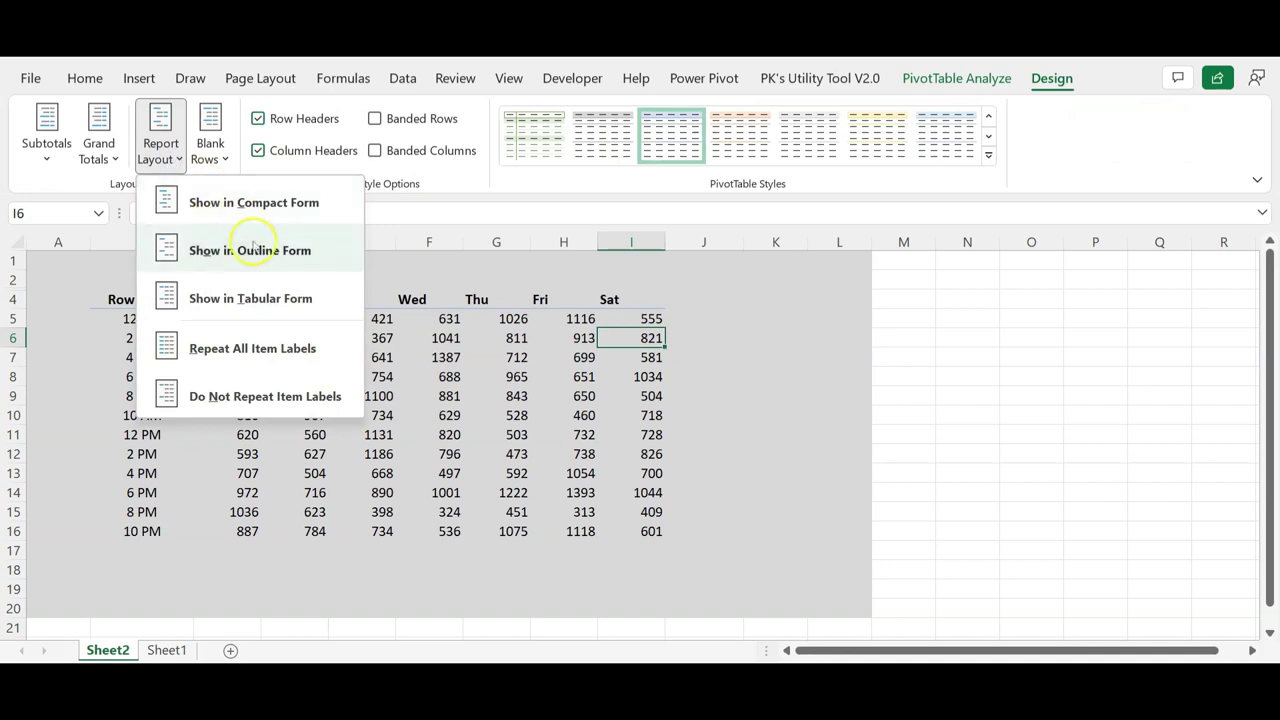
click(270, 299)
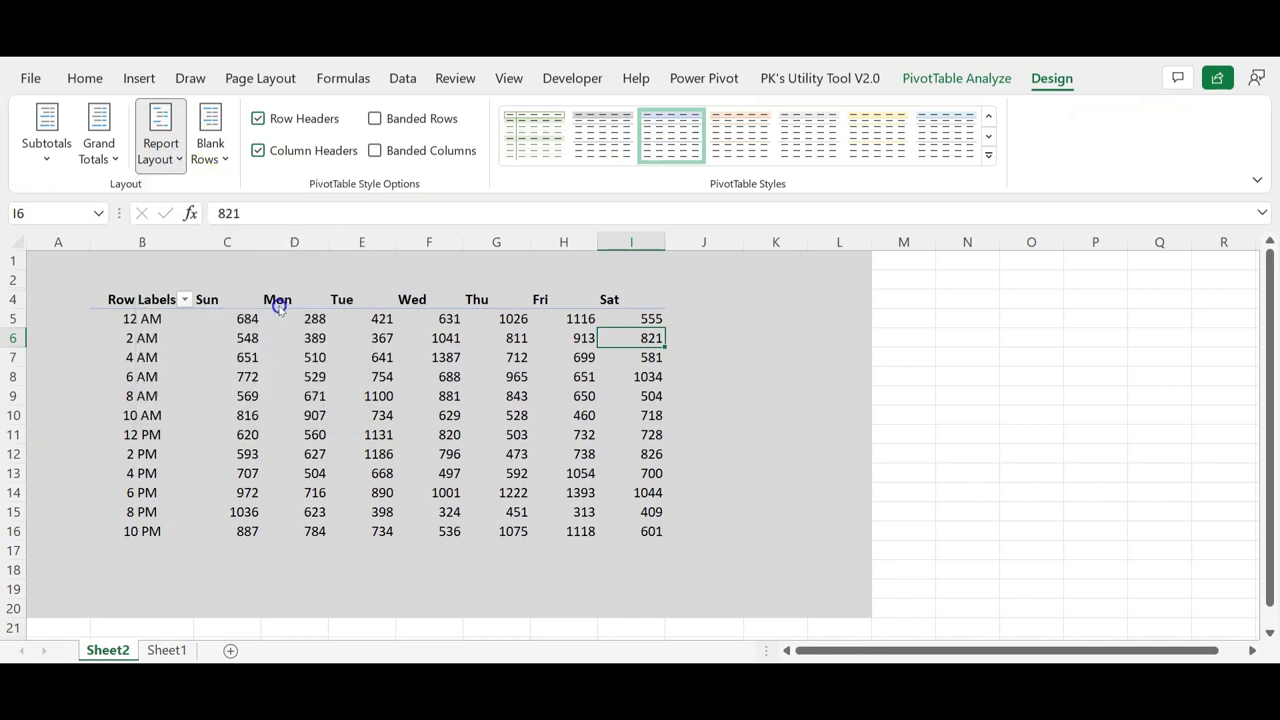
click(310, 374)
click(140, 300)
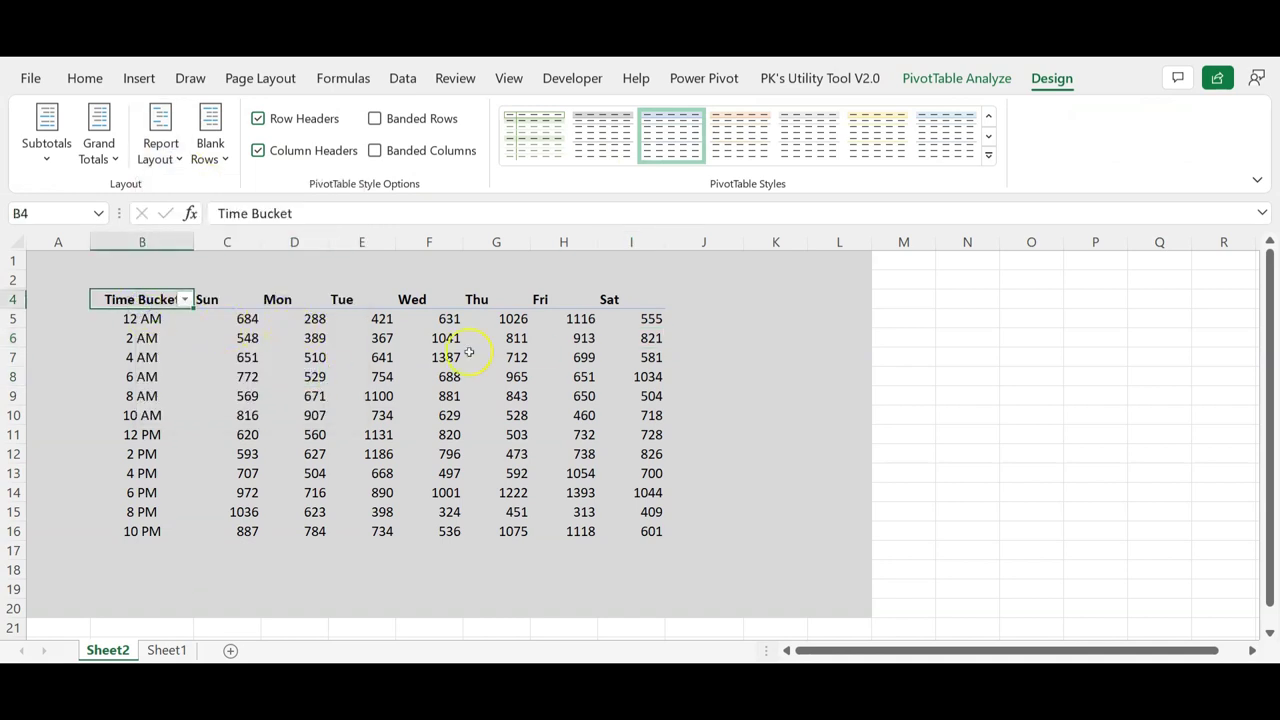
Step: Center the PivotTable range B4:I16, including the day headers, and reduce its font size to 10
click(225, 321)
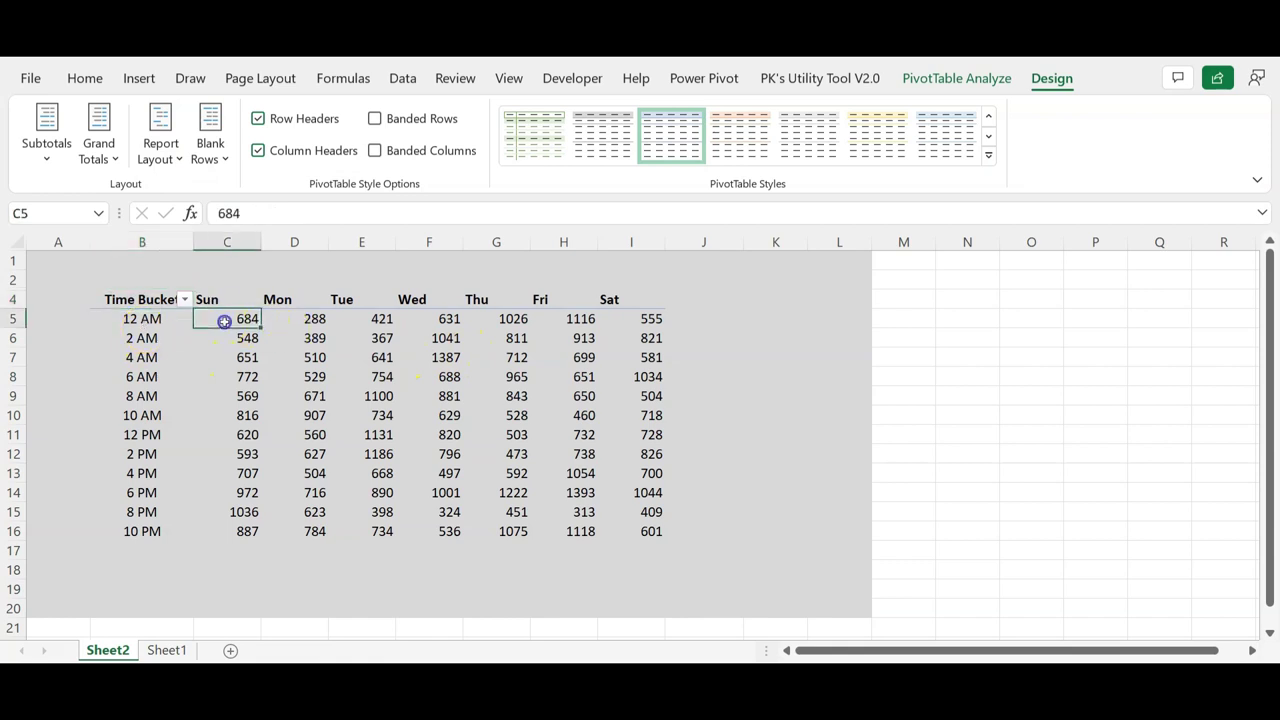
drag(141, 302, 626, 531)
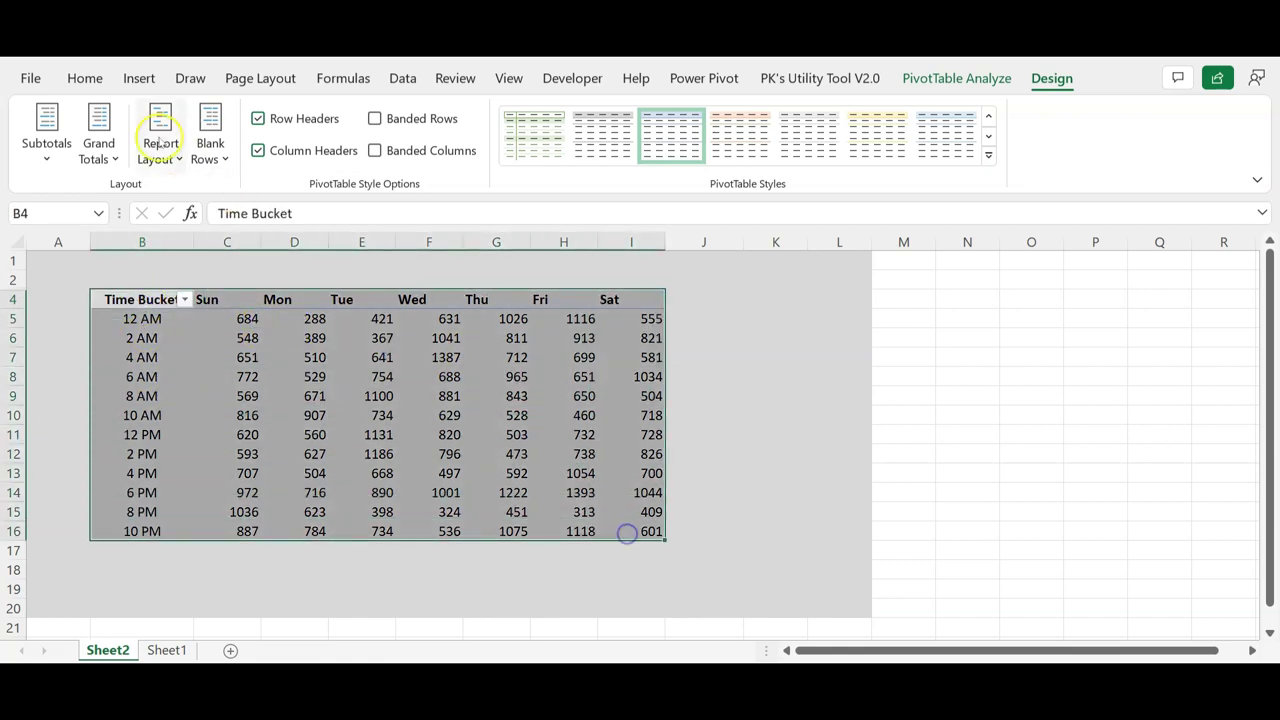
click(85, 78)
click(445, 152)
click(381, 118)
drag(227, 300, 631, 300)
click(496, 358)
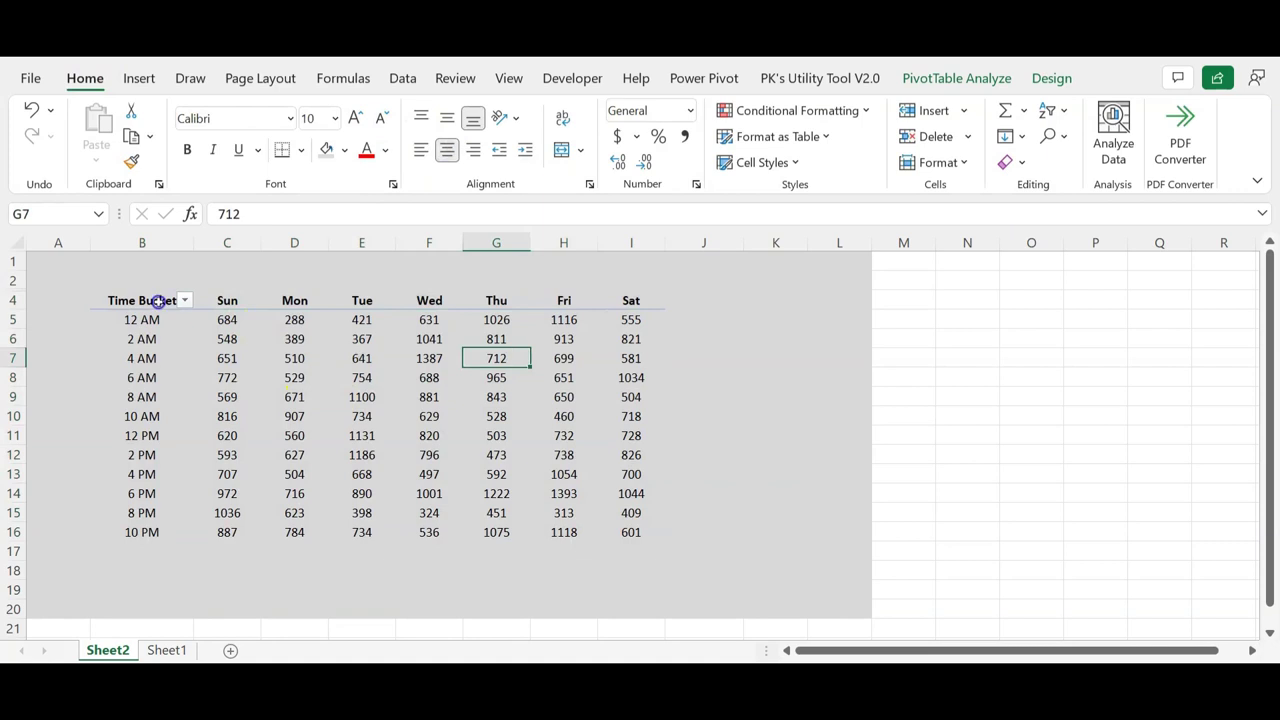
Step: Hide the field captions and filter drop-downs through the PivotTable's display options
click(141, 300)
click(185, 301)
click(521, 408)
right_click(296, 341)
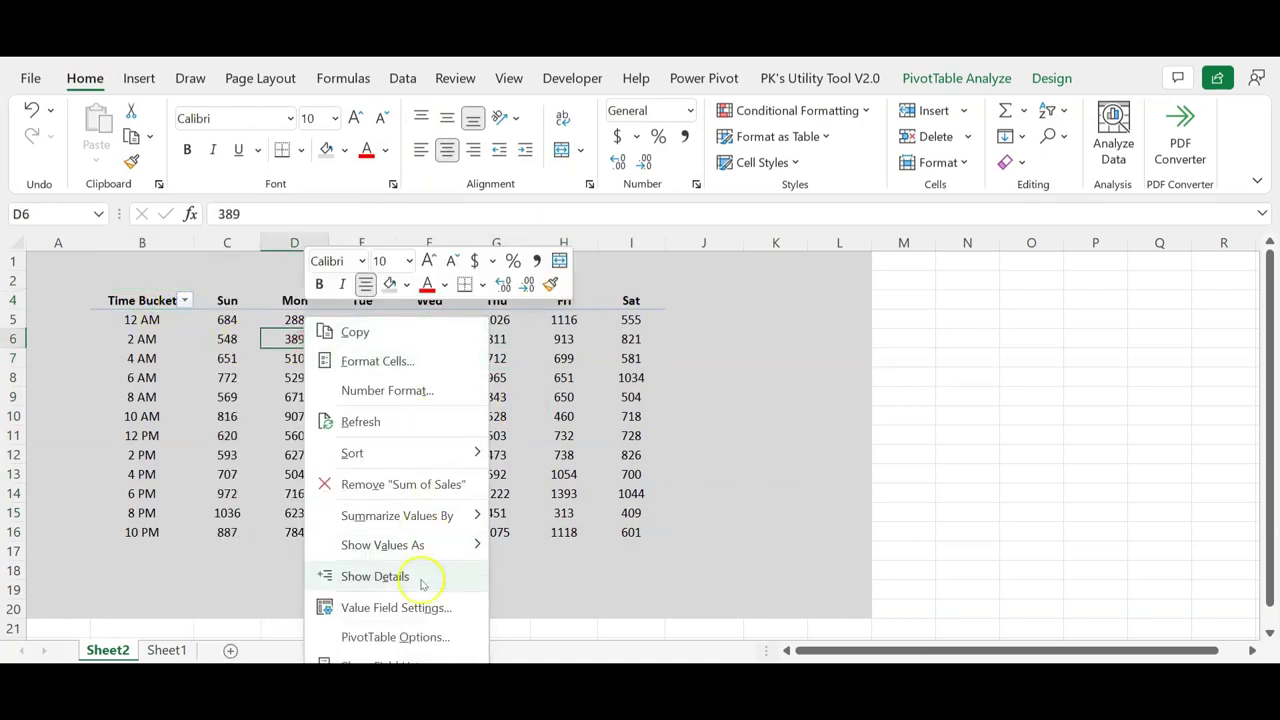
click(405, 636)
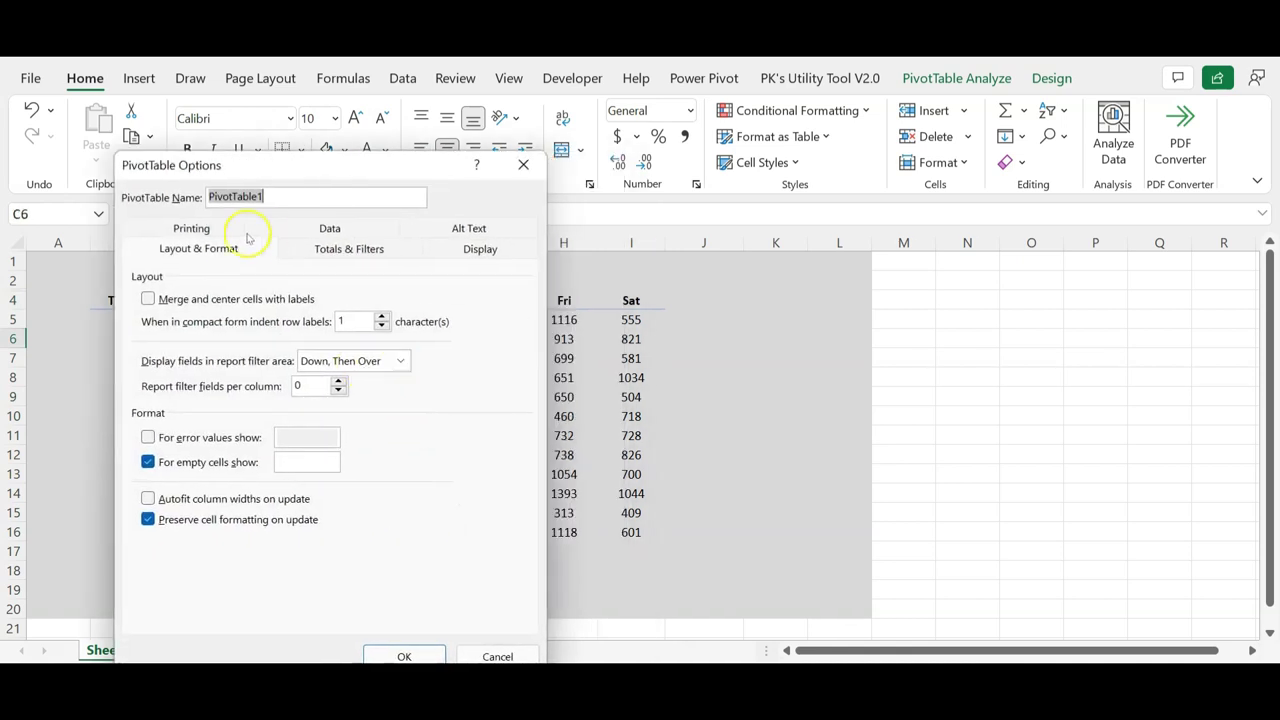
click(497, 249)
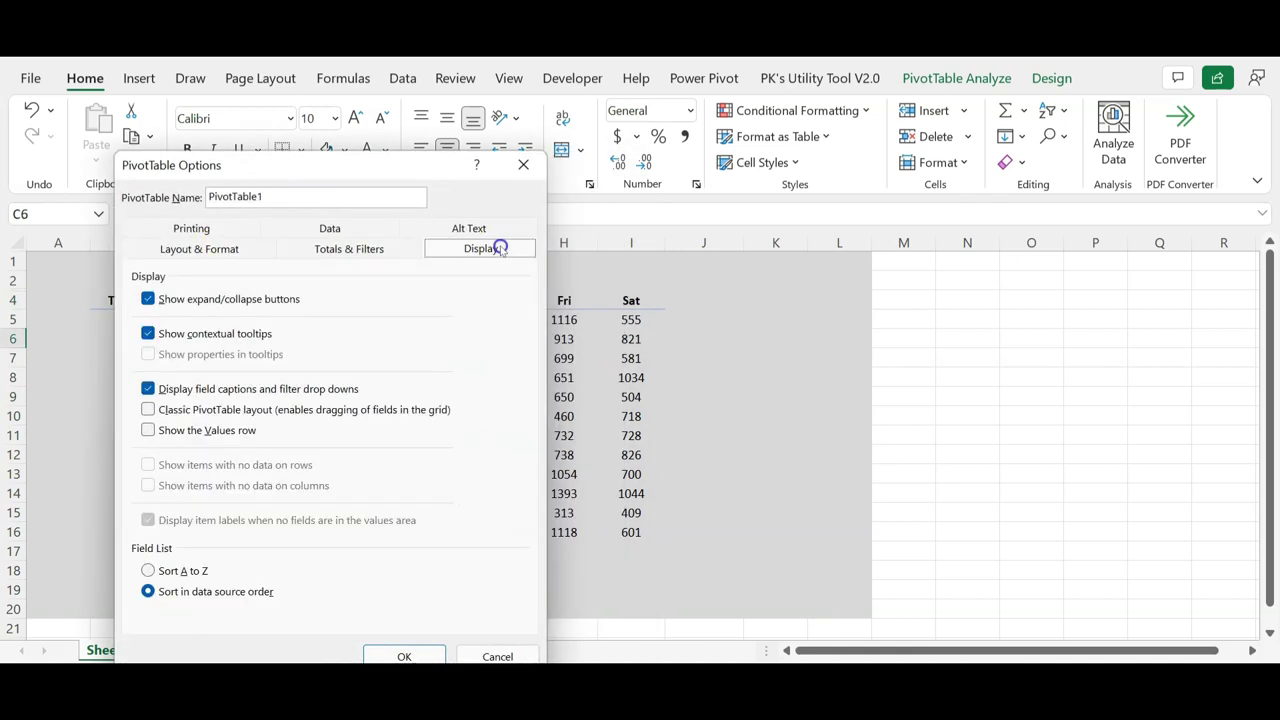
click(288, 390)
click(404, 656)
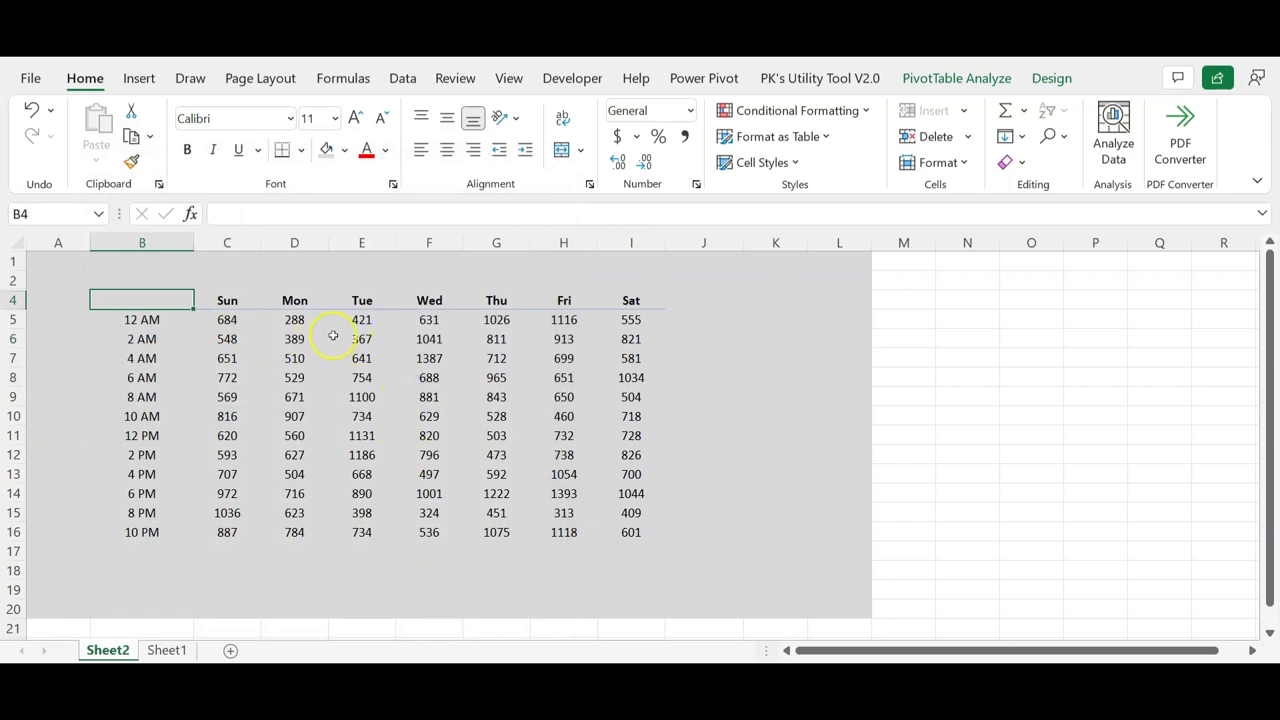
click(333, 337)
Step: Start a new conditional formatting rule for all cells showing "Sum of Sales" values, using the 3-Color Scale format style
drag(233, 318, 642, 529)
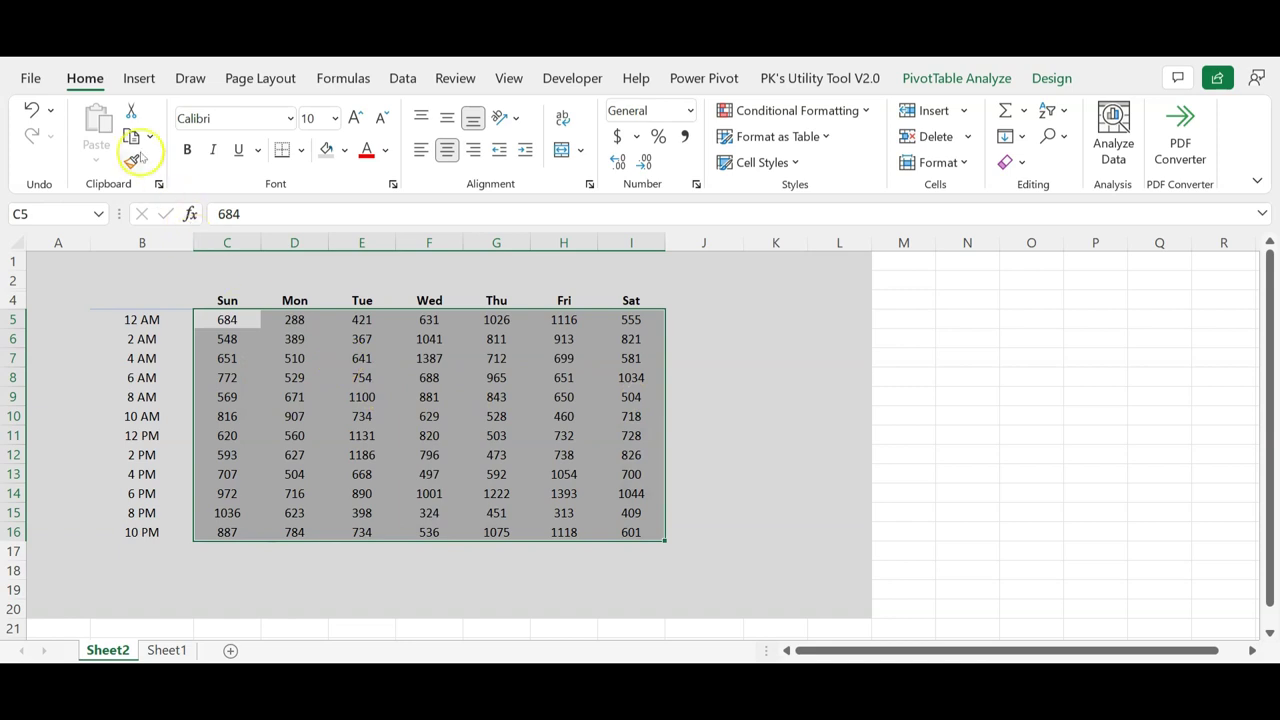
click(866, 111)
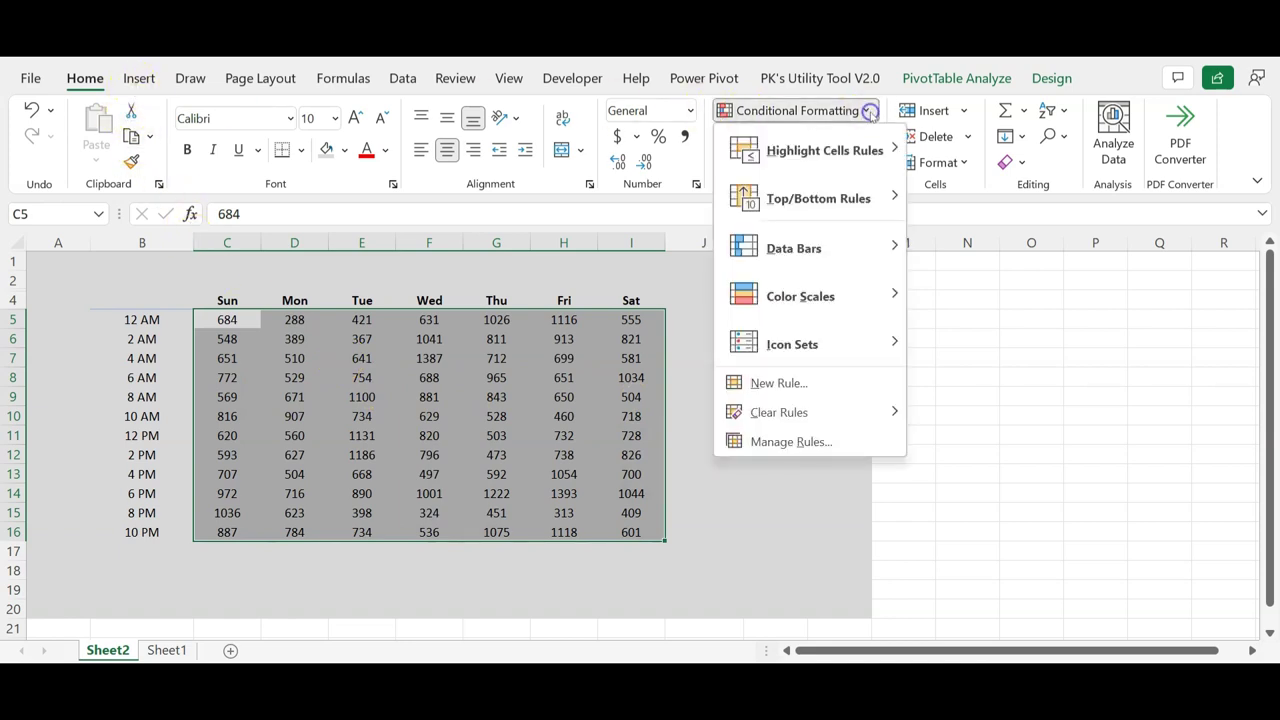
click(770, 383)
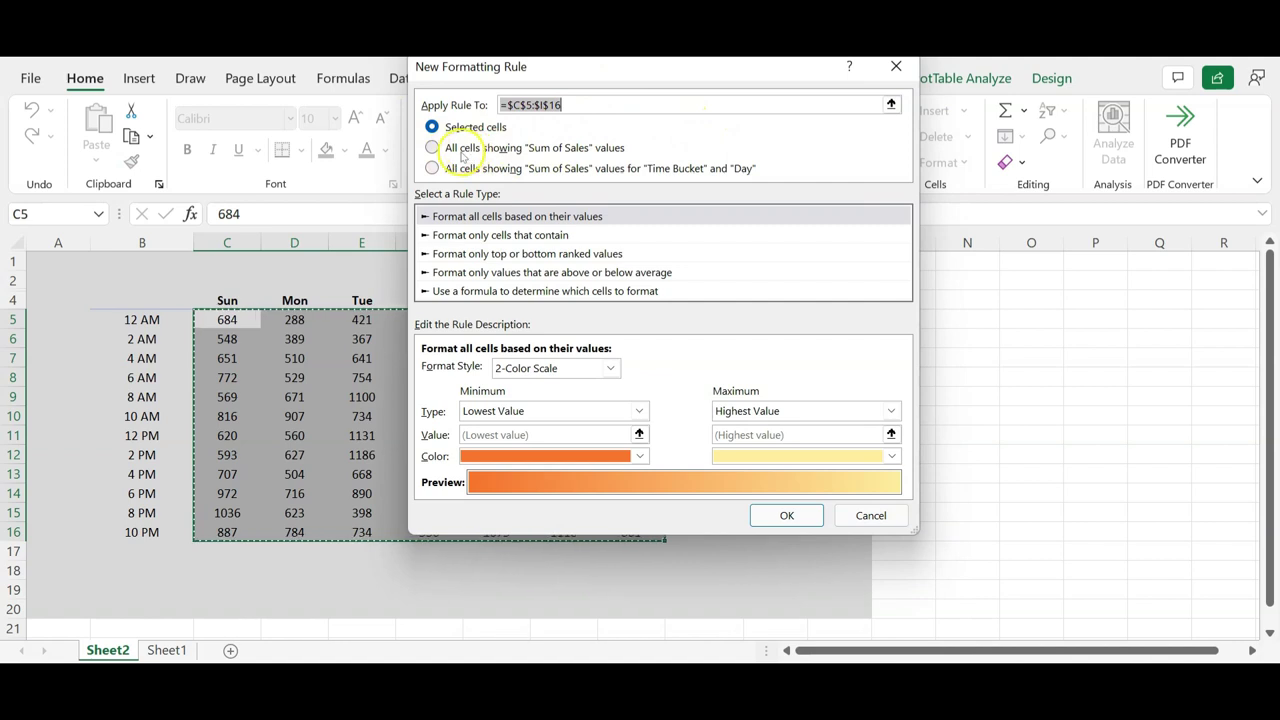
click(616, 148)
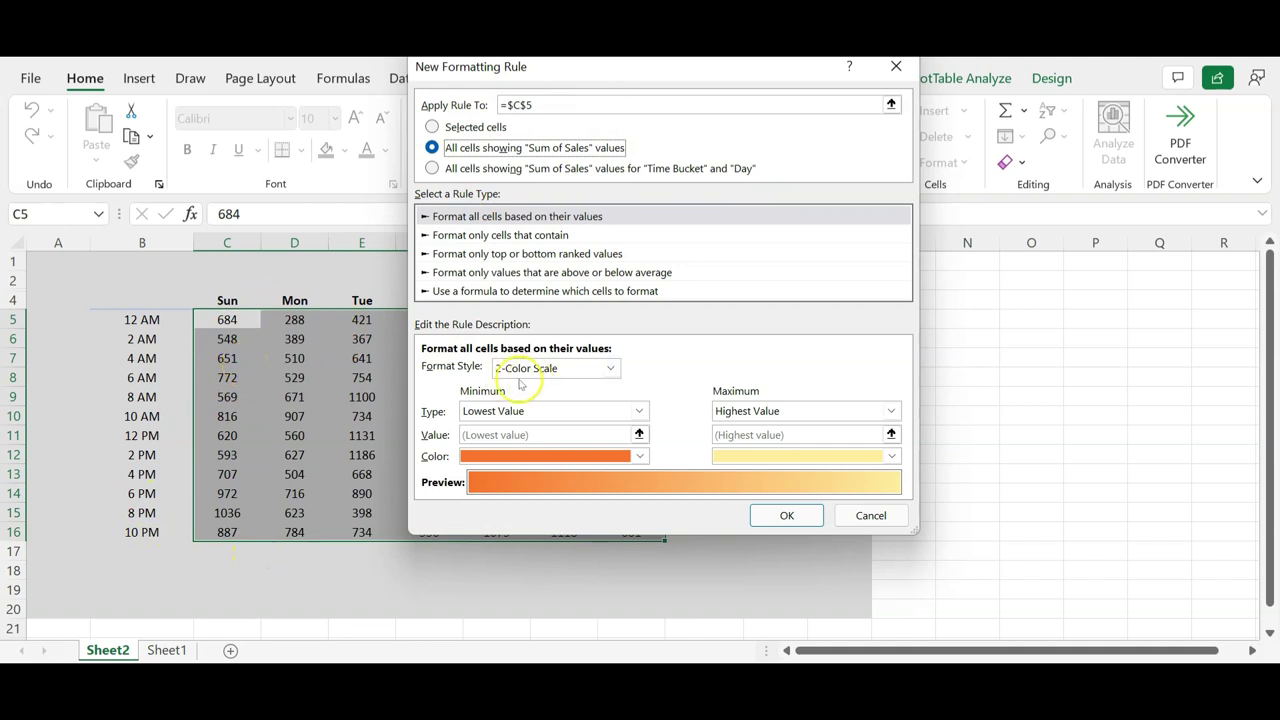
click(610, 368)
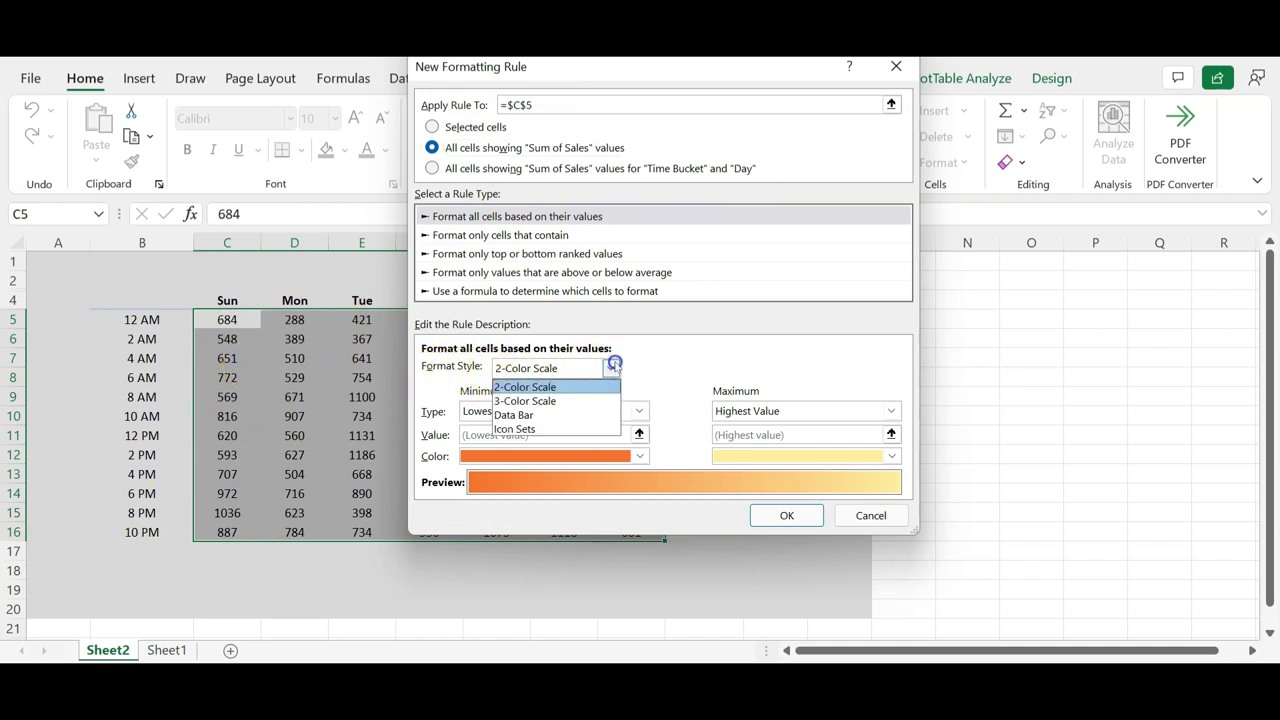
click(578, 402)
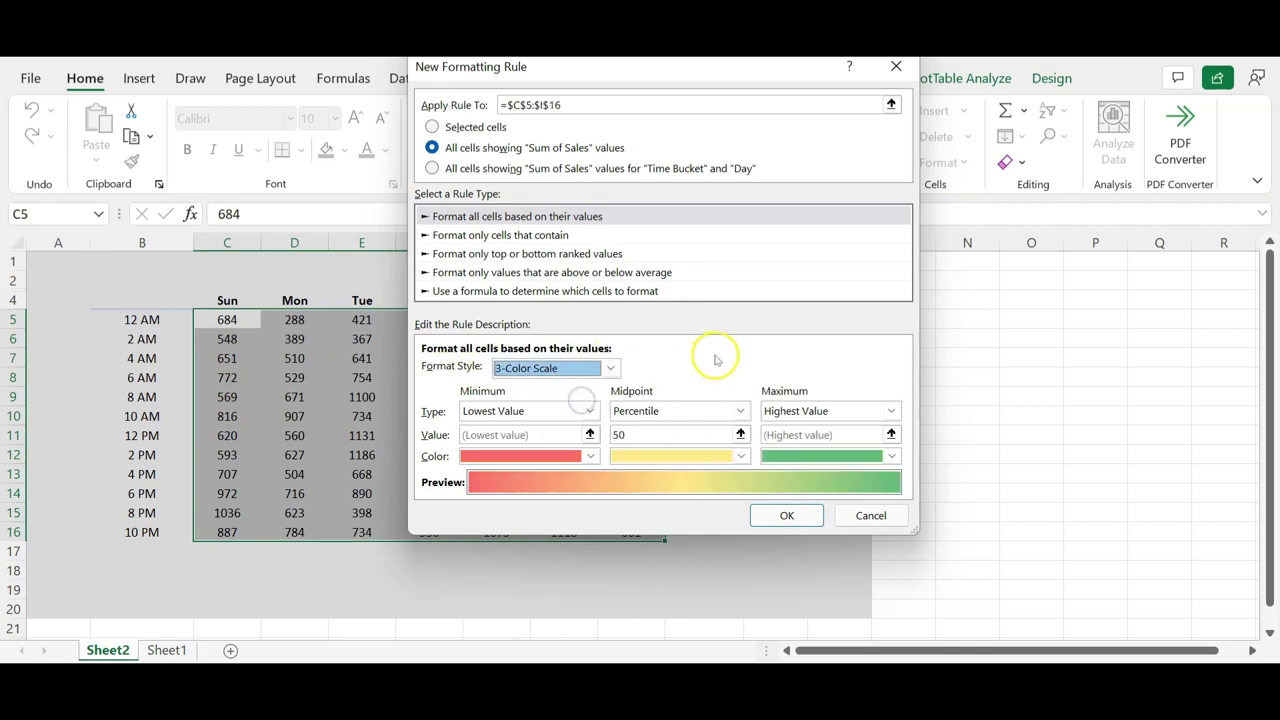
Step: Set the color scale's minimum to the lightest gold, midpoint to gold and maximum to Orange, Accent 2, and apply the rule
click(591, 457)
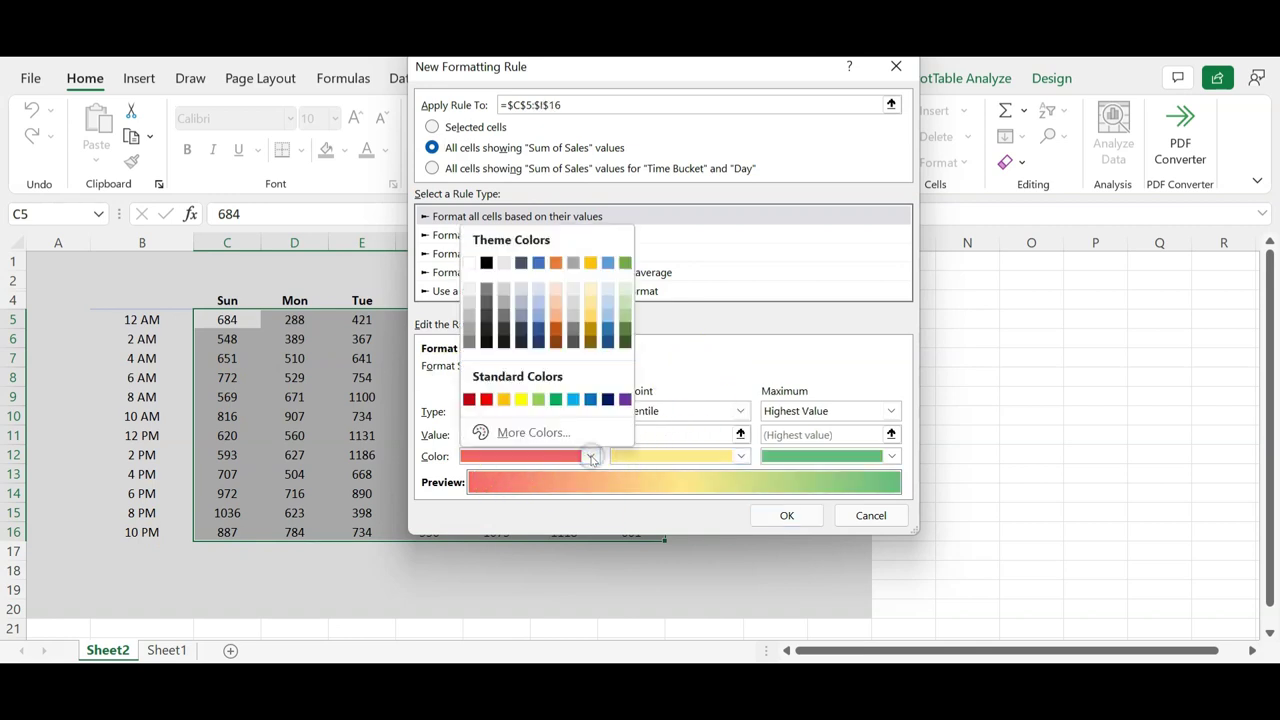
click(591, 290)
click(738, 456)
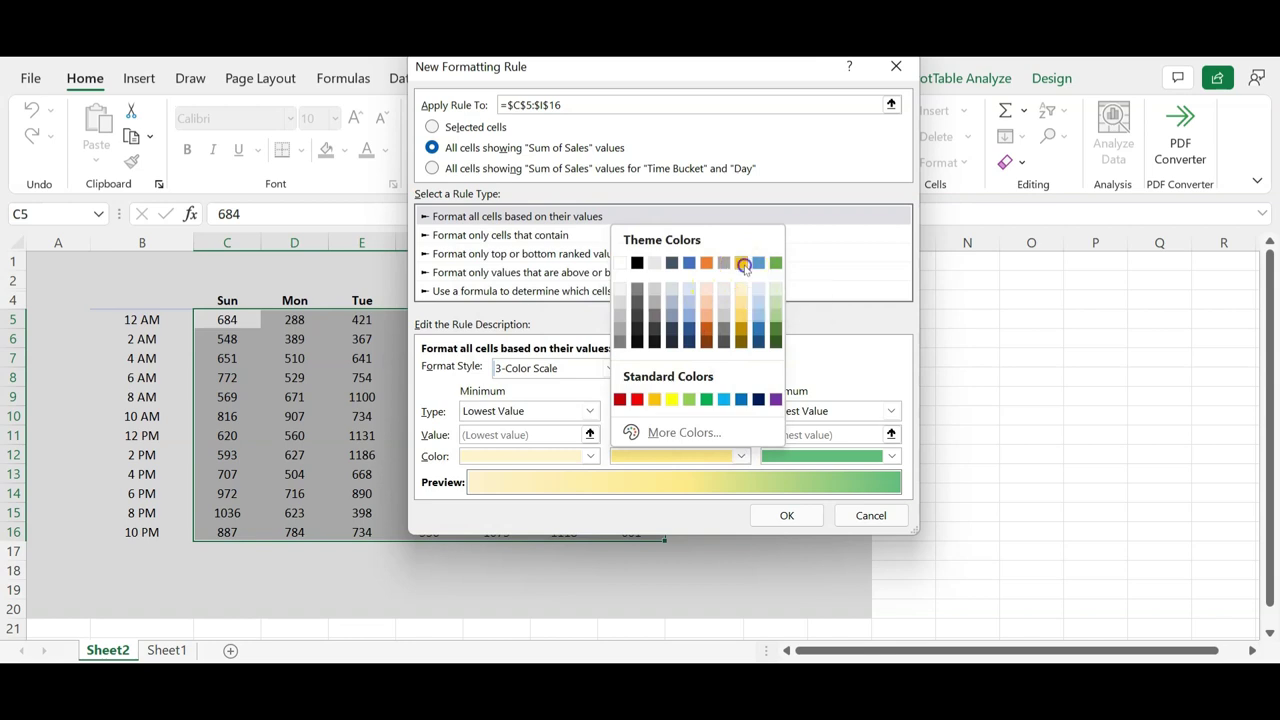
click(741, 263)
click(895, 457)
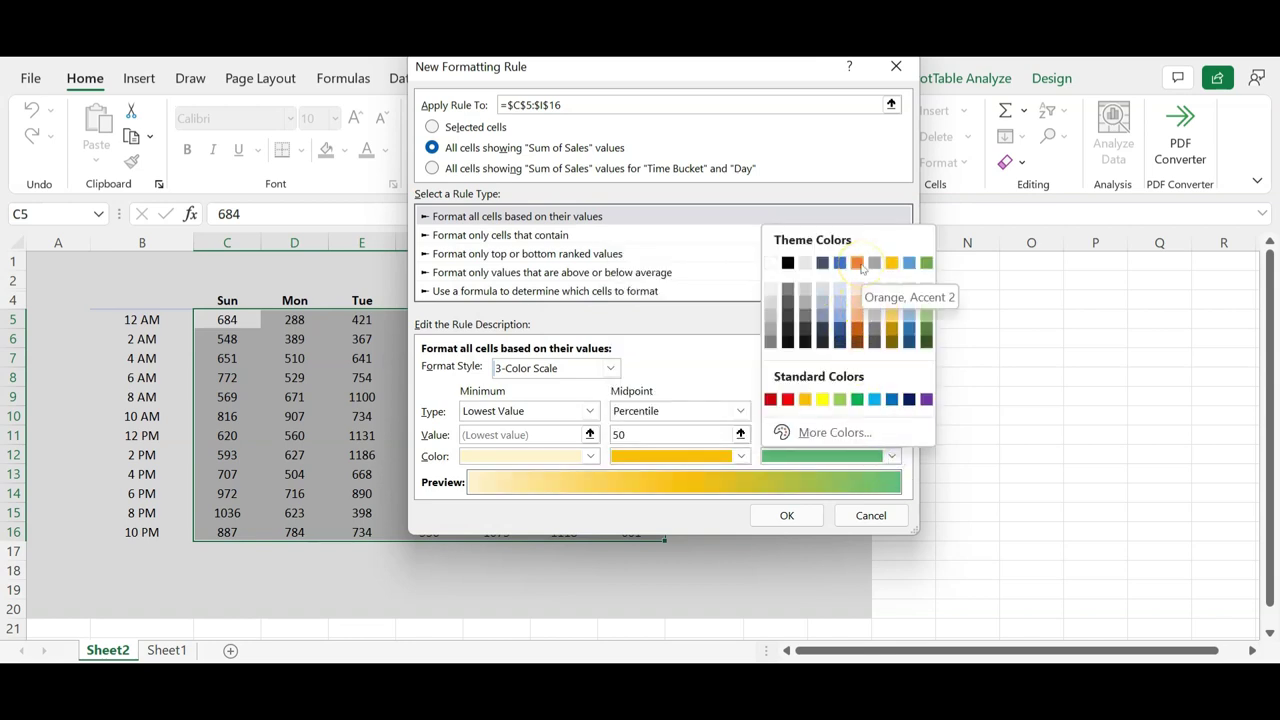
click(858, 263)
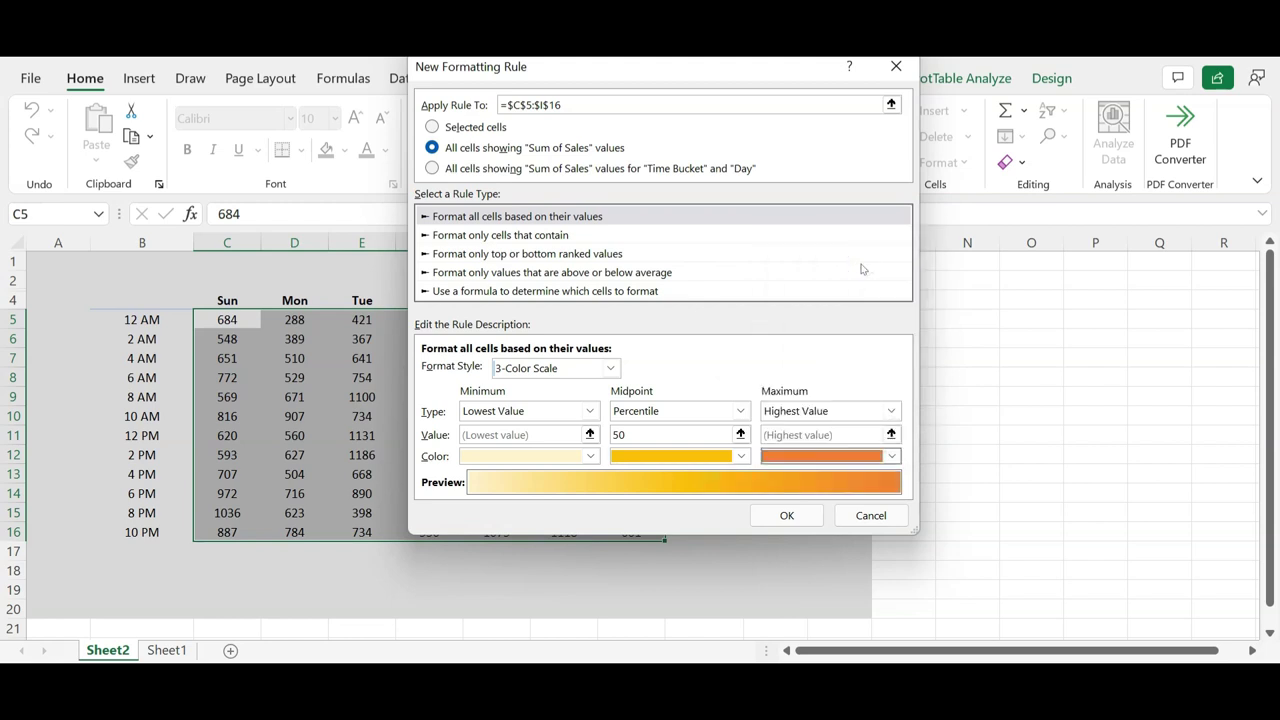
click(788, 515)
click(522, 453)
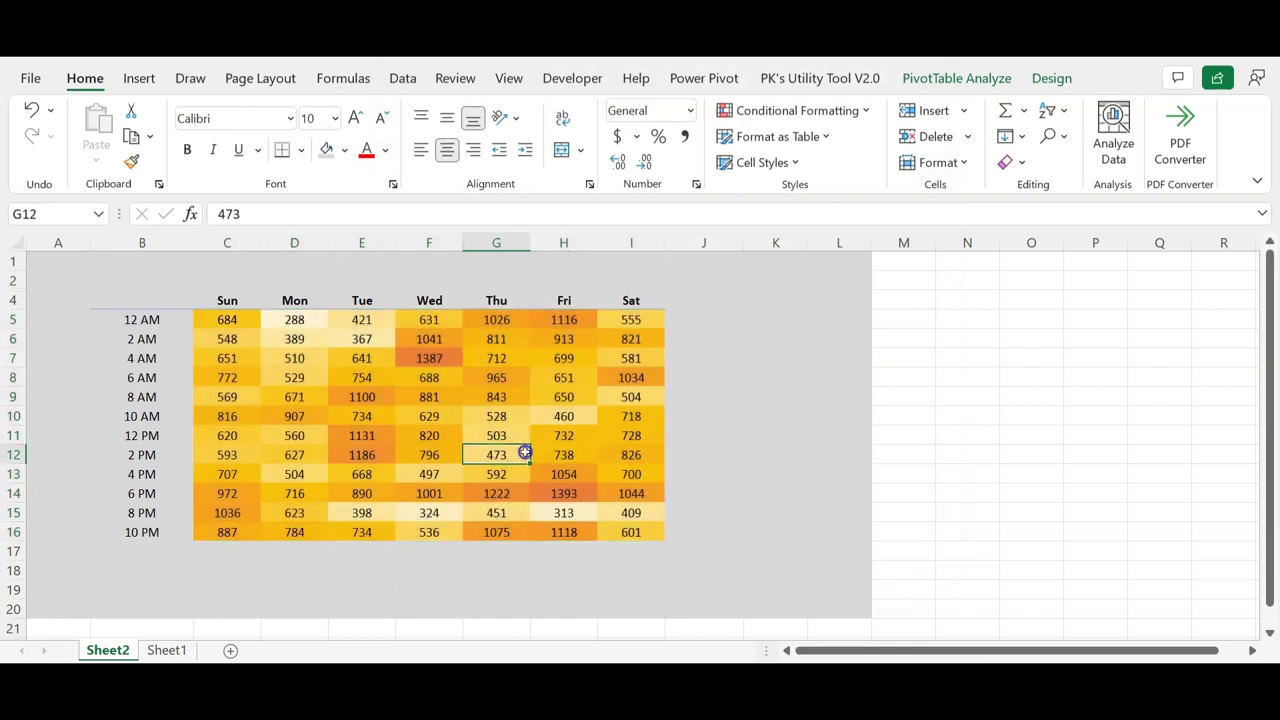
Step: Bold the time labels in B5:B16
drag(227, 319, 625, 530)
click(294, 357)
drag(145, 320, 166, 531)
click(187, 149)
drag(245, 298, 640, 297)
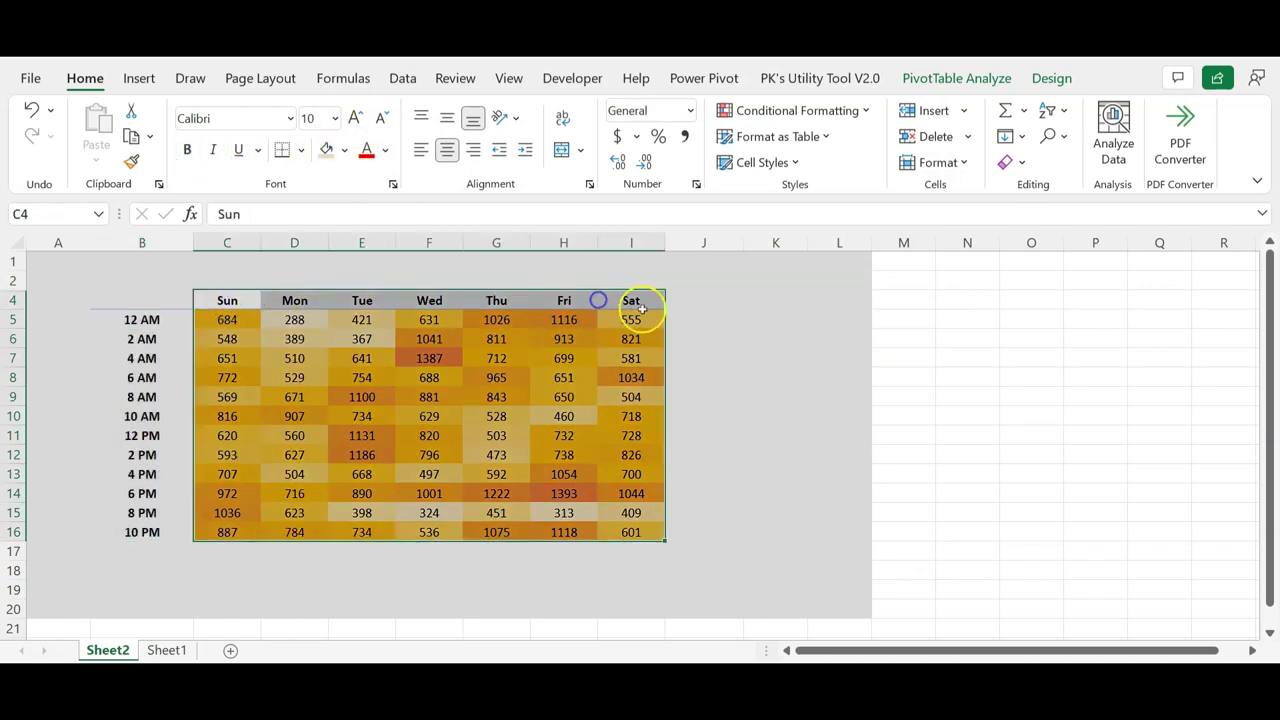
click(631, 300)
click(727, 439)
Step: Refresh the PivotTable and review the source data on Sheet1
right_click(362, 376)
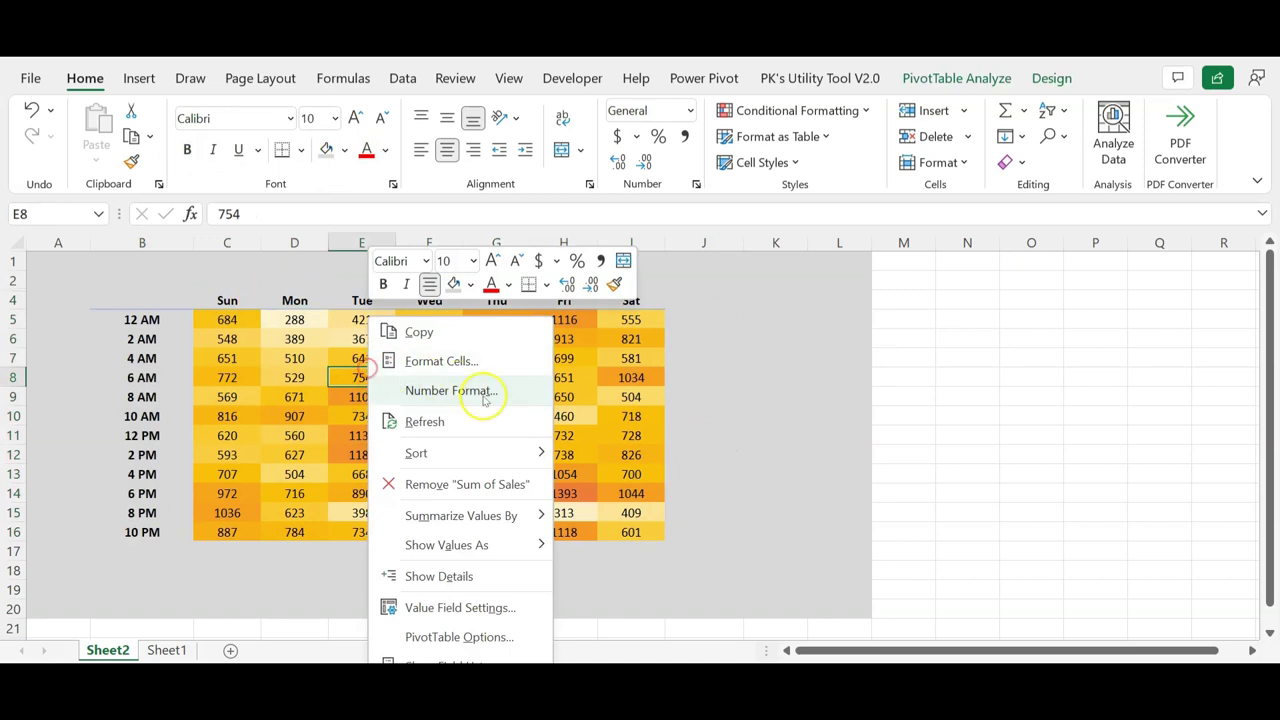
click(455, 421)
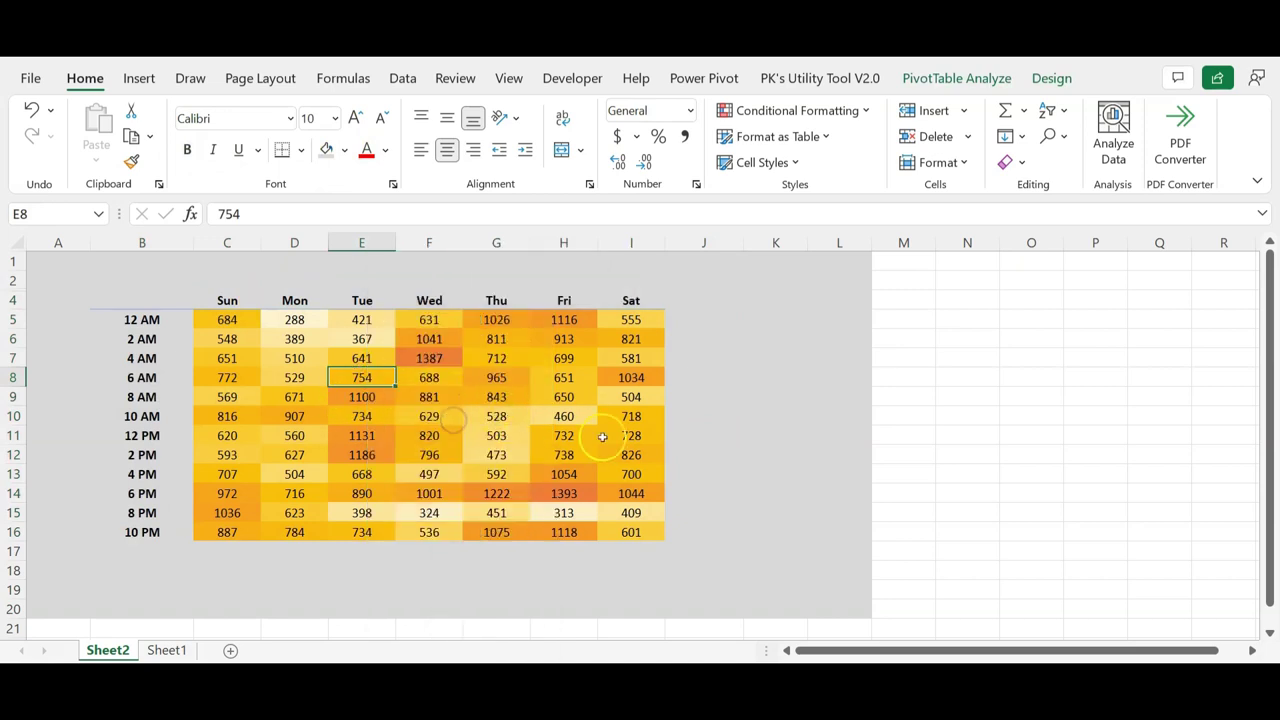
click(168, 651)
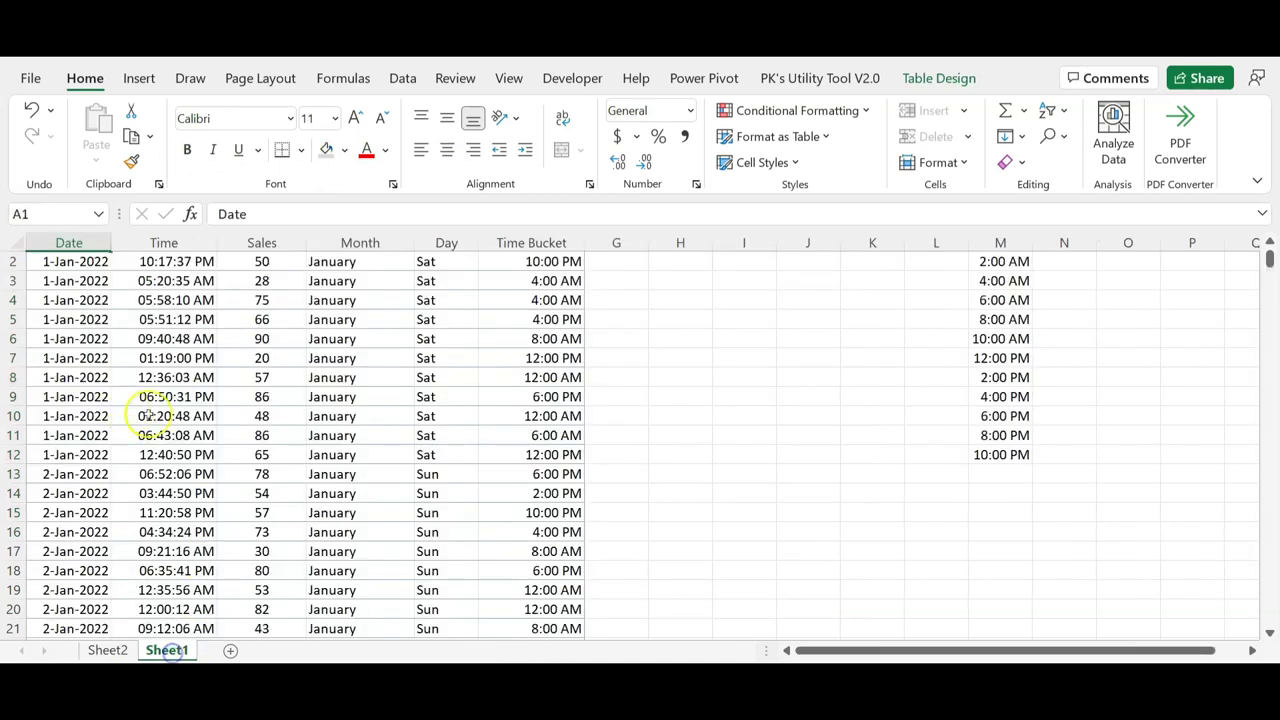
scroll(262, 536, down, 7)
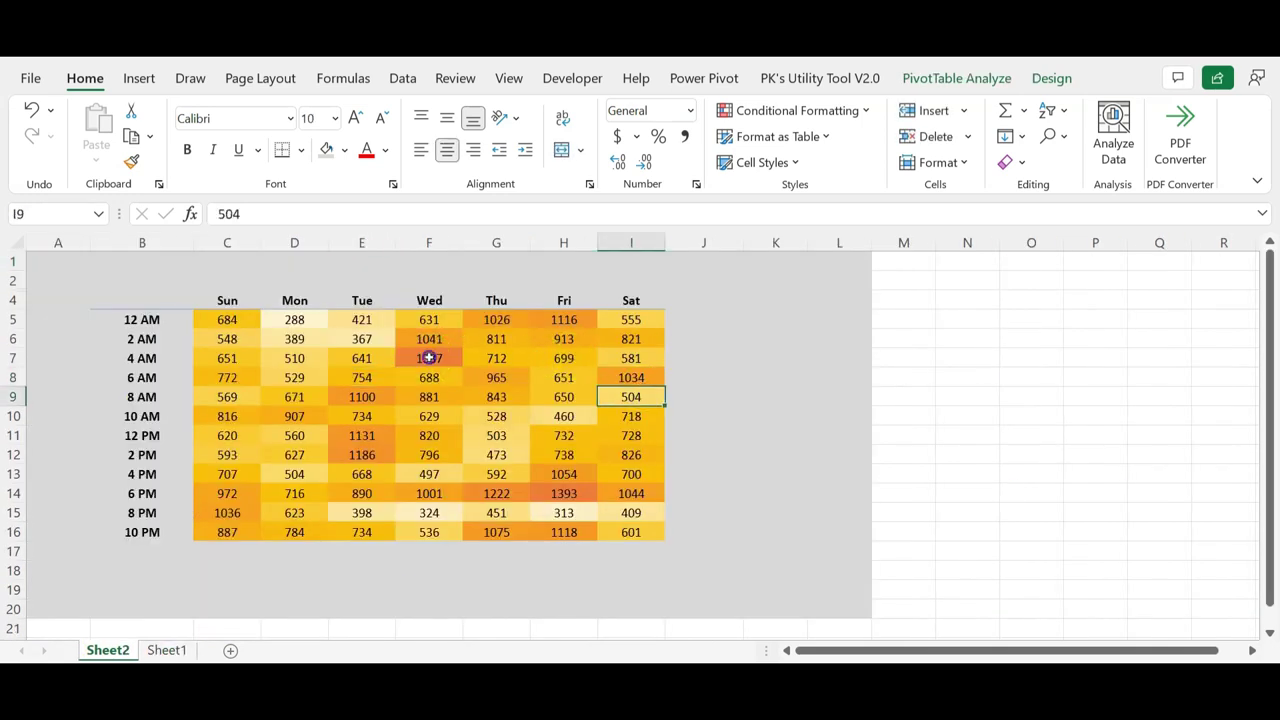
Step: Insert a Month slicer for the PivotTable, place it beside the heat map and narrow it to about 3.8 cm
click(429, 358)
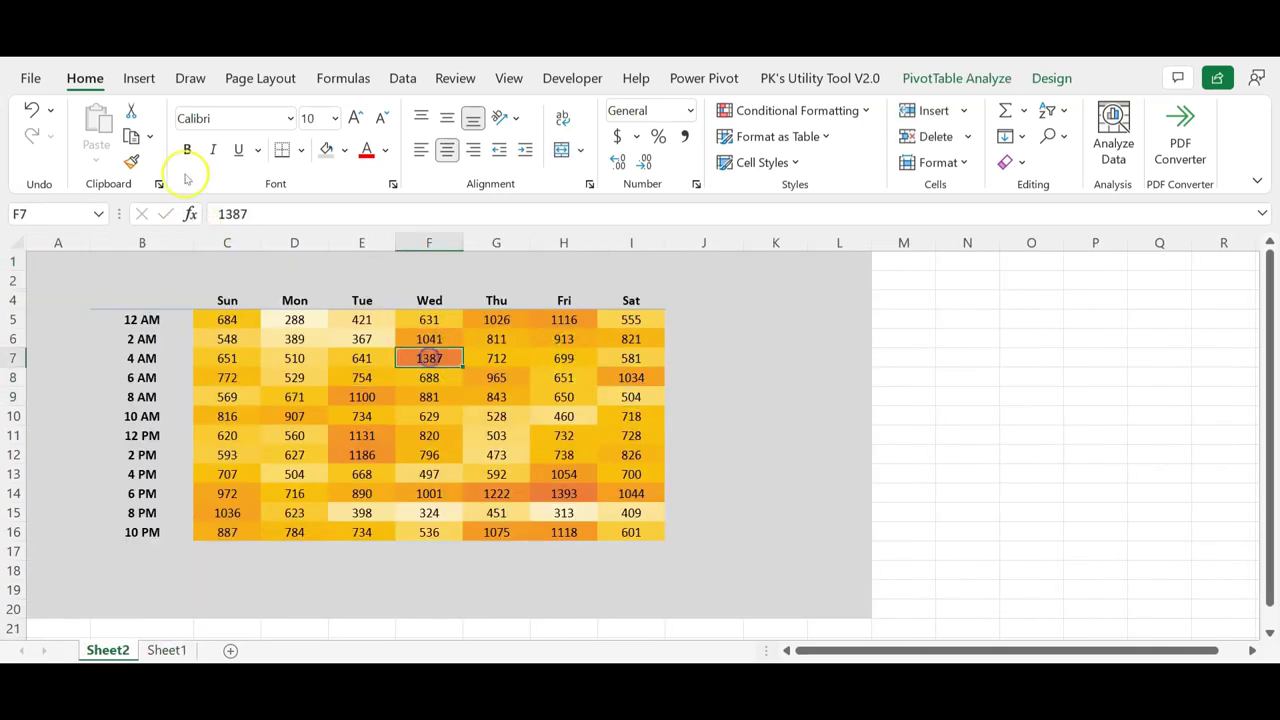
click(141, 79)
click(876, 111)
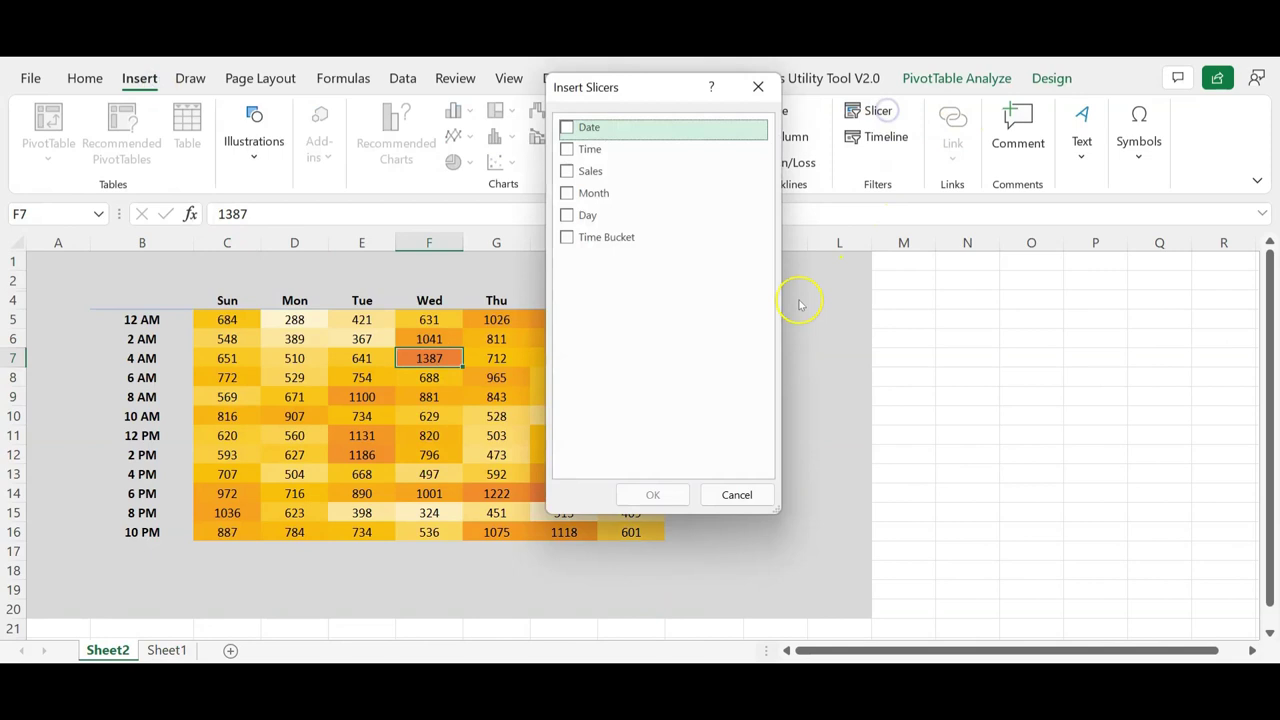
click(590, 192)
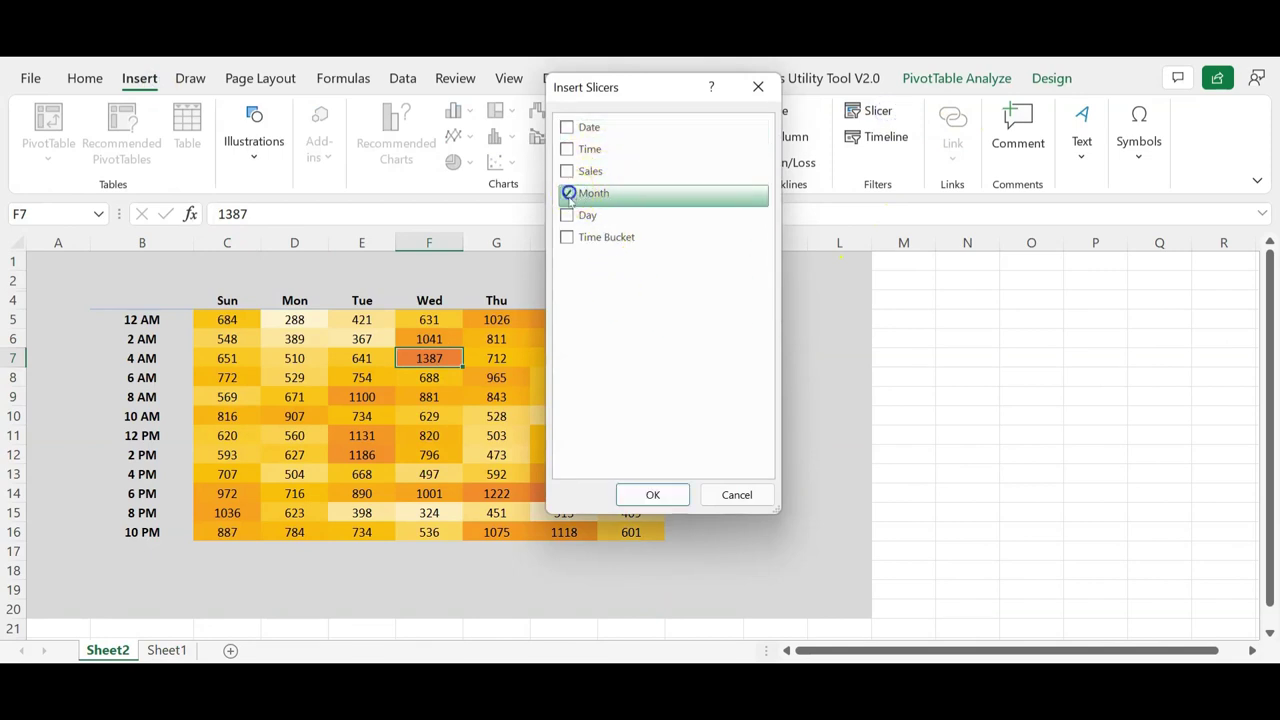
click(652, 494)
drag(679, 328, 760, 316)
drag(876, 429, 826, 429)
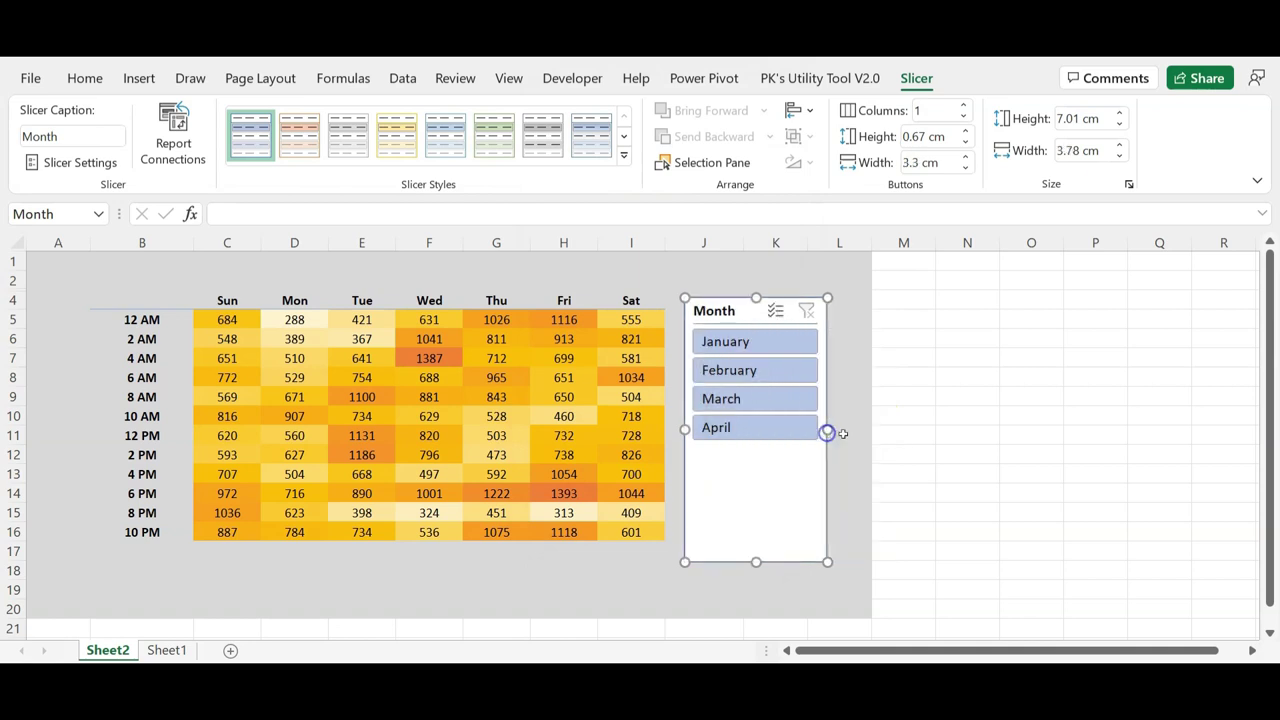
click(857, 394)
Step: Filter the heat map by January, February and March in turn, and clear the month filter
click(768, 344)
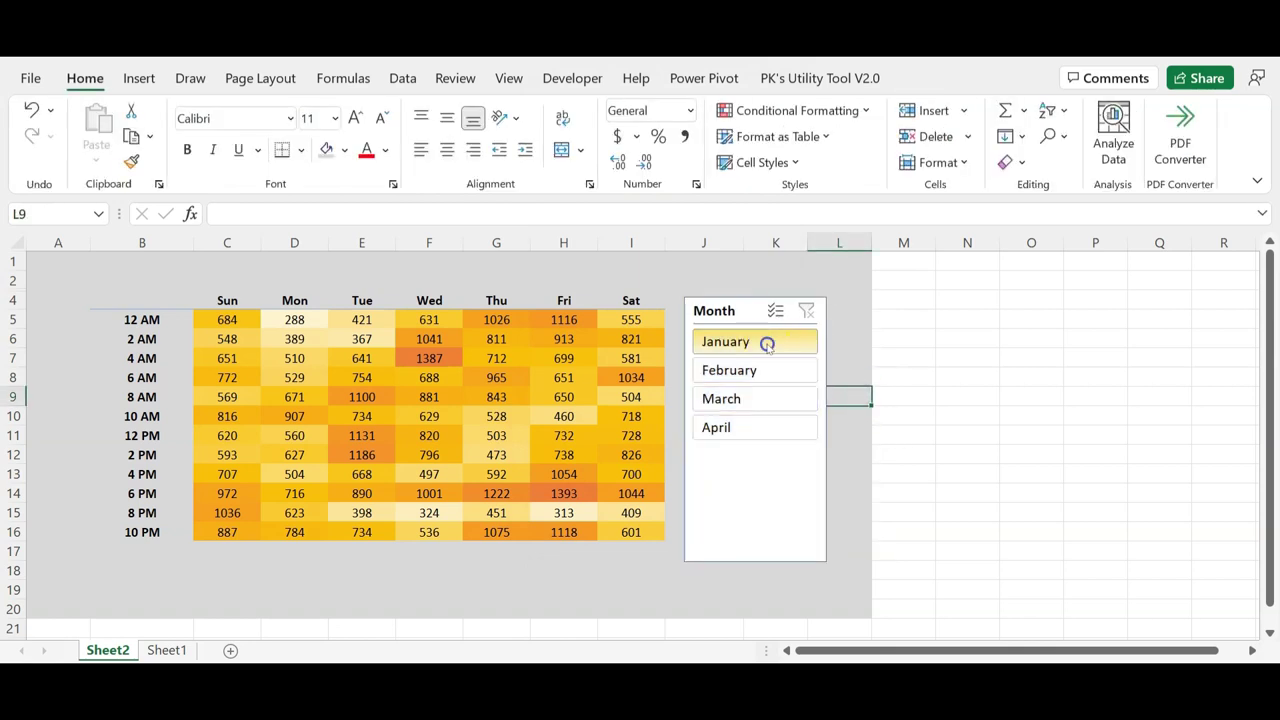
click(765, 371)
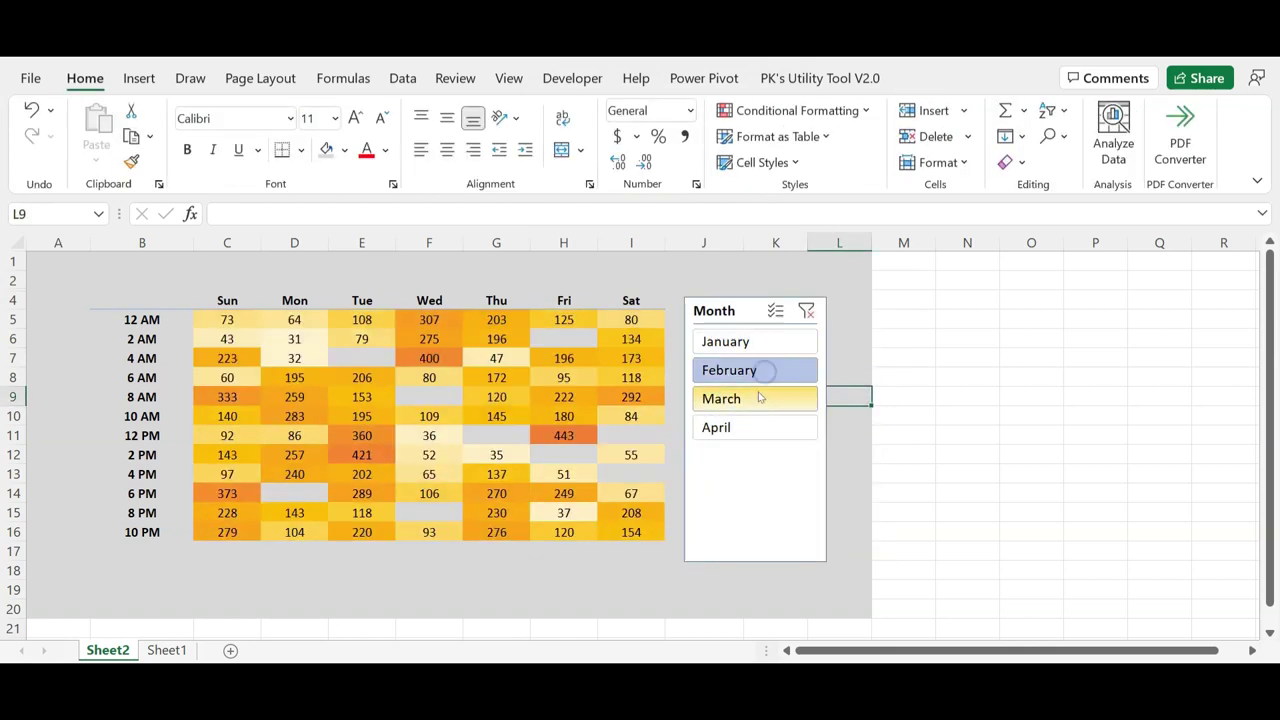
click(757, 396)
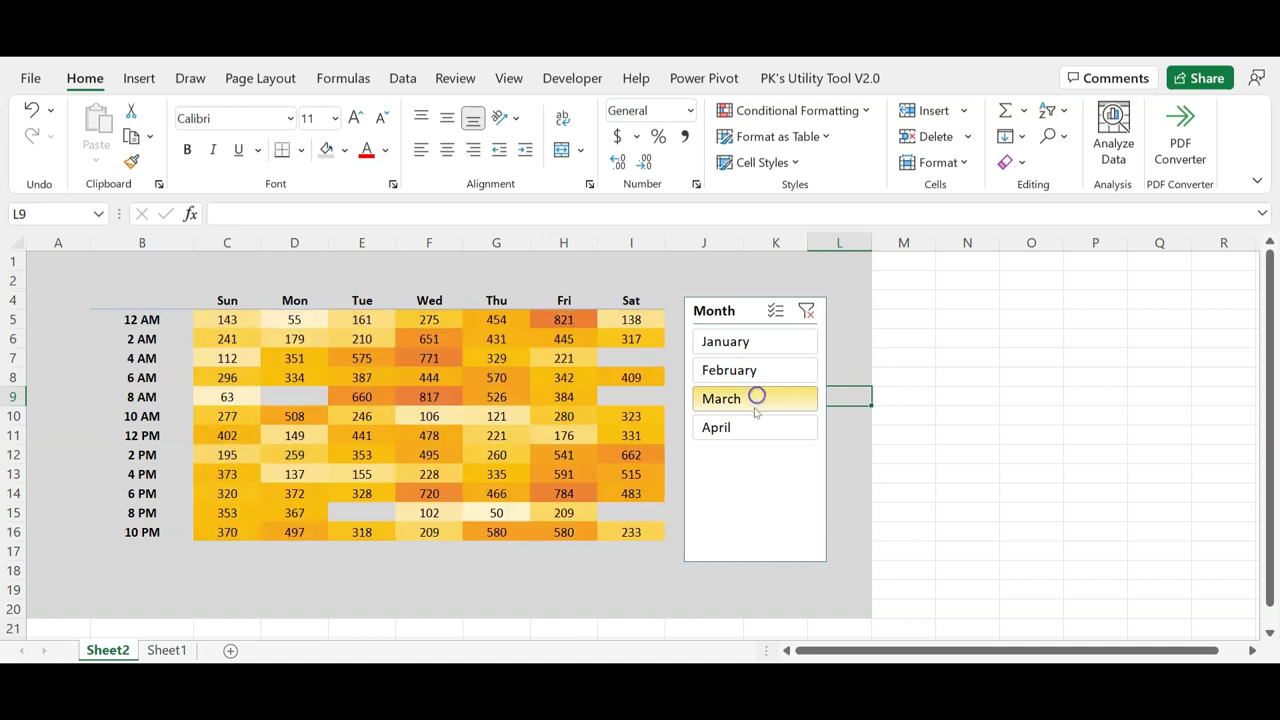
click(808, 312)
Step: Shift the Month slicer slightly further from the heat map and filter to January to inspect the empty cells D8 and H10
drag(714, 311, 747, 311)
click(792, 345)
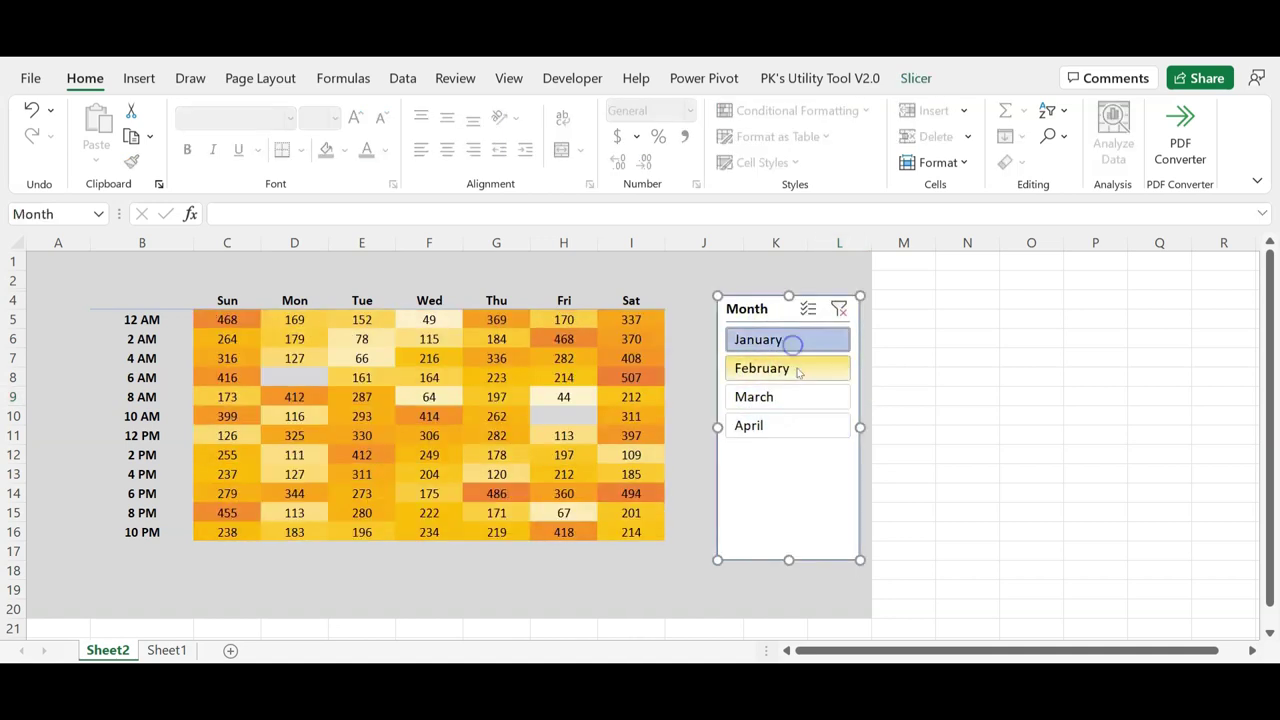
click(563, 416)
click(296, 381)
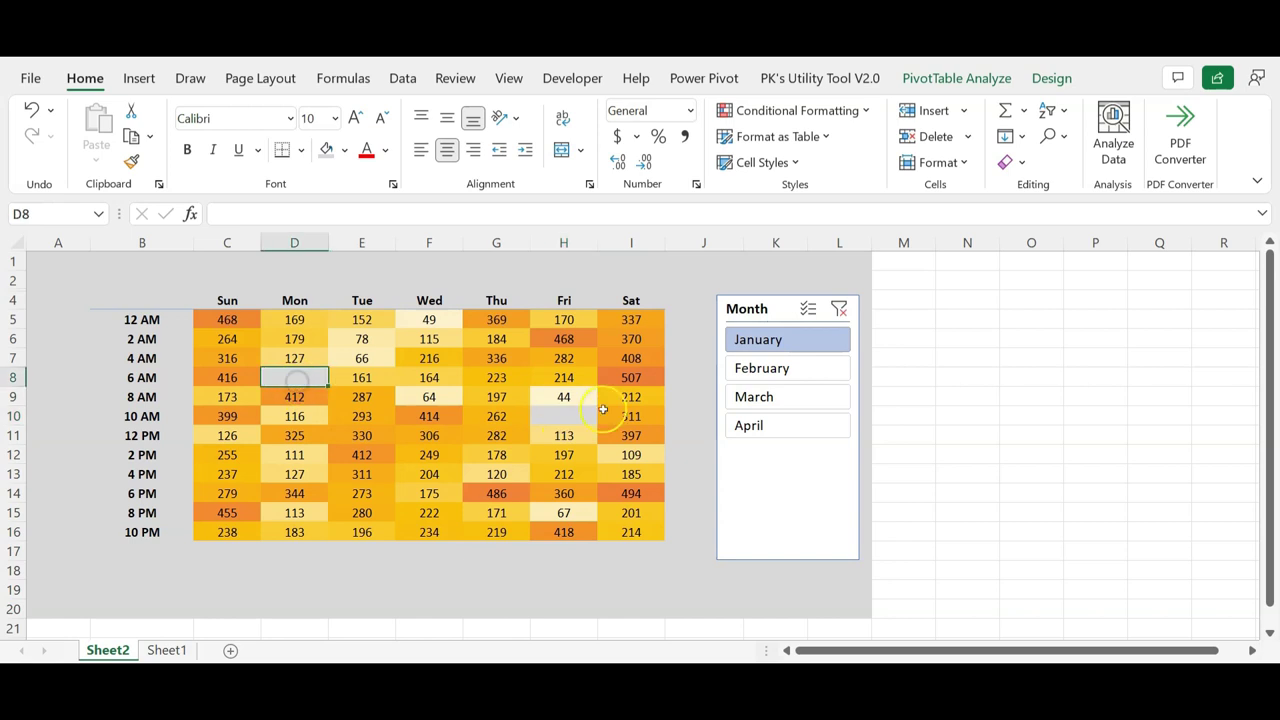
click(580, 416)
click(284, 372)
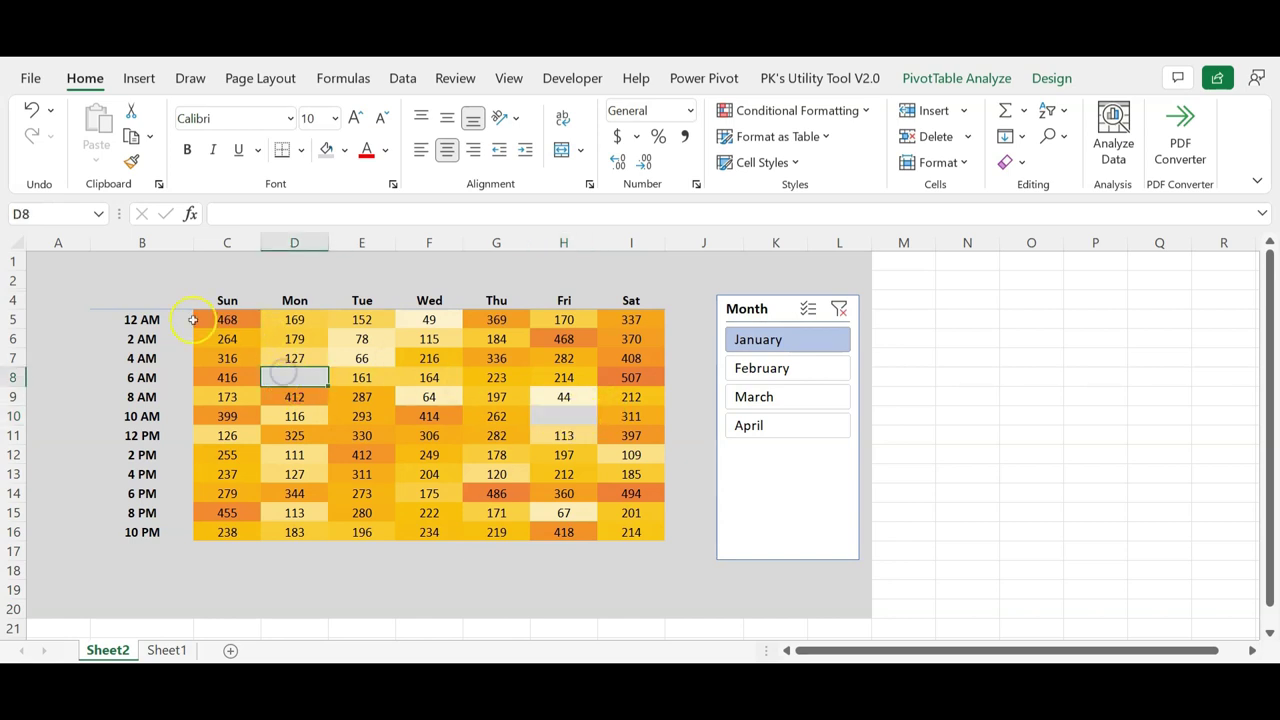
Step: Set the PivotTable to show 0 for empty cells
drag(205, 319, 630, 532)
right_click(381, 318)
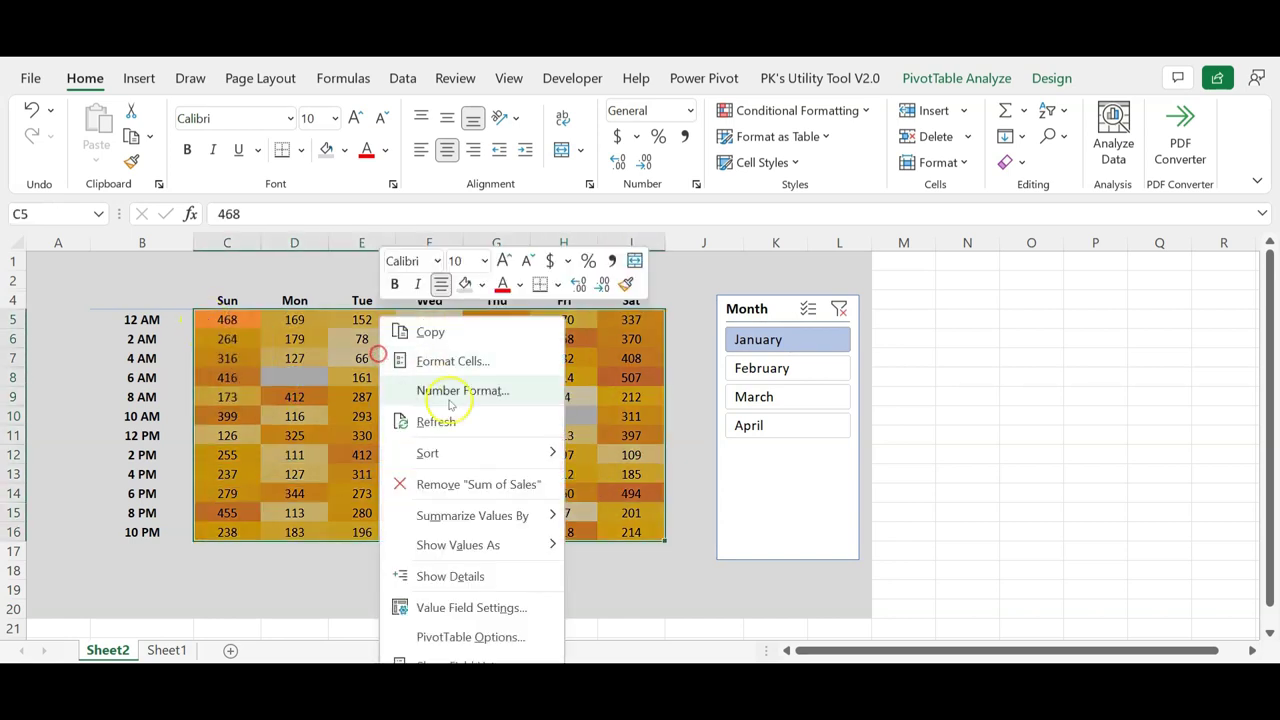
click(485, 636)
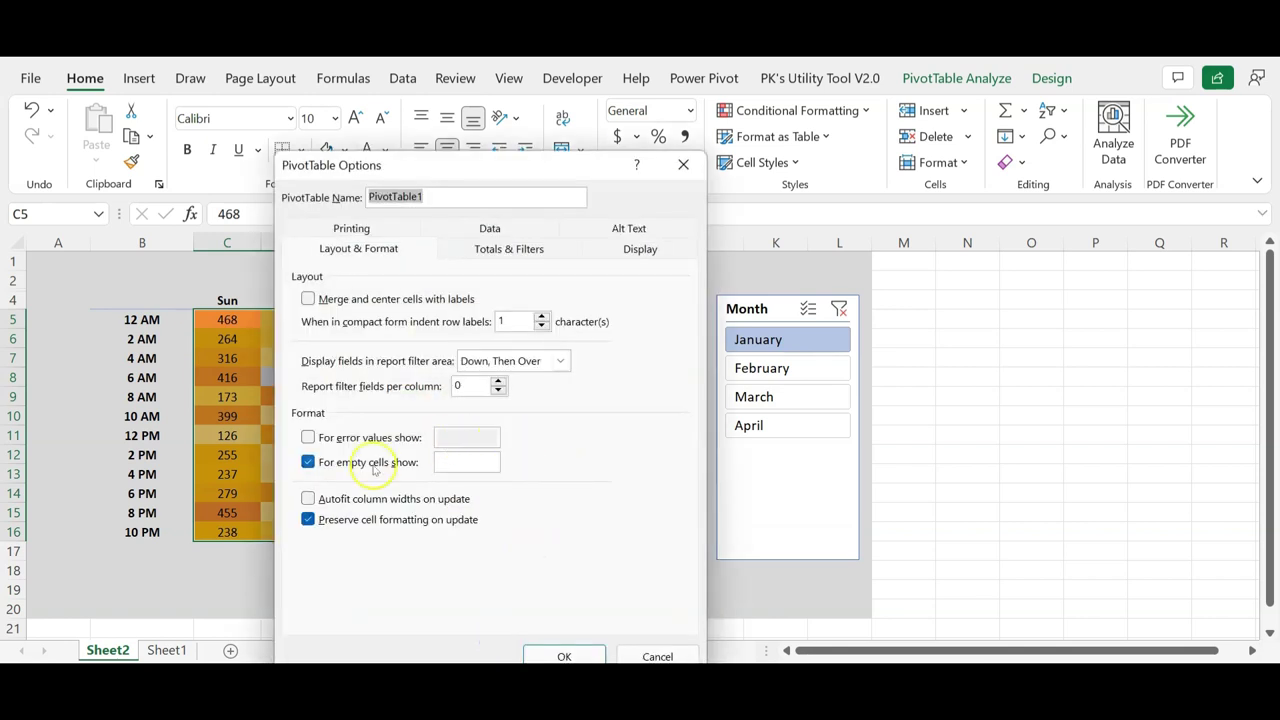
click(449, 463)
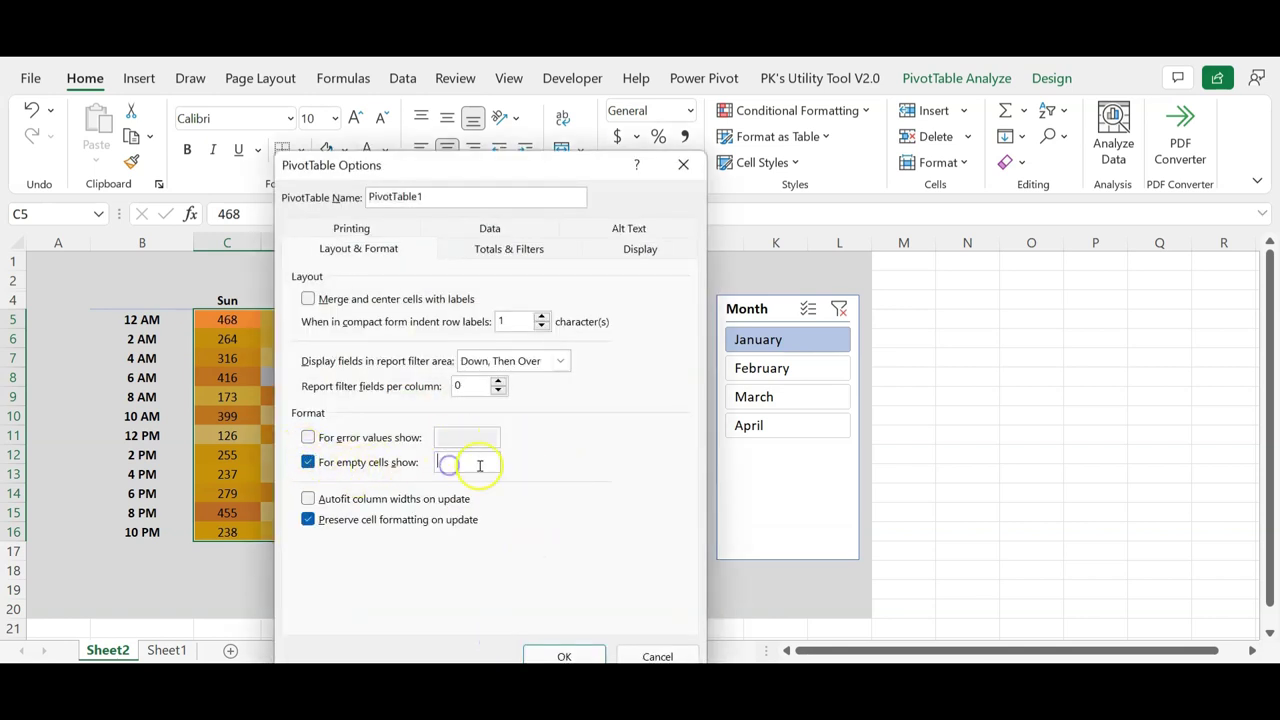
text(0)
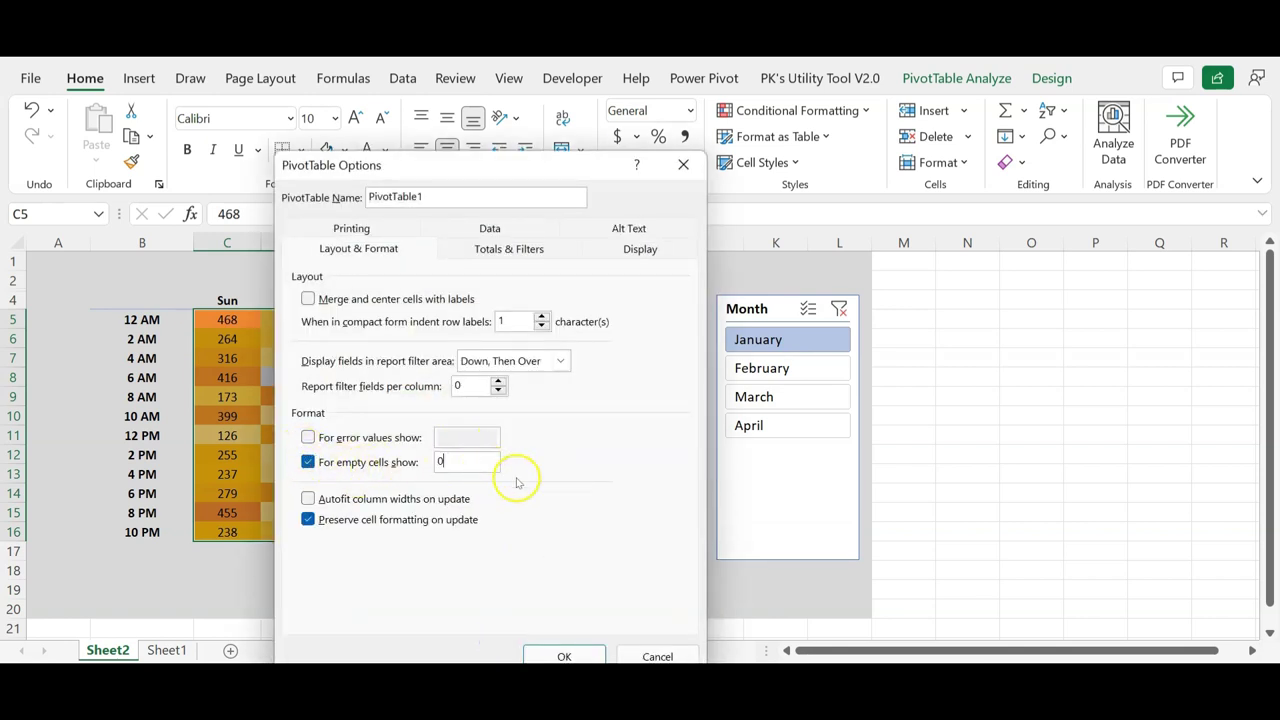
click(564, 656)
Step: Check the value and color of cell D8 and the rest of the heat map range for January
click(518, 455)
click(294, 377)
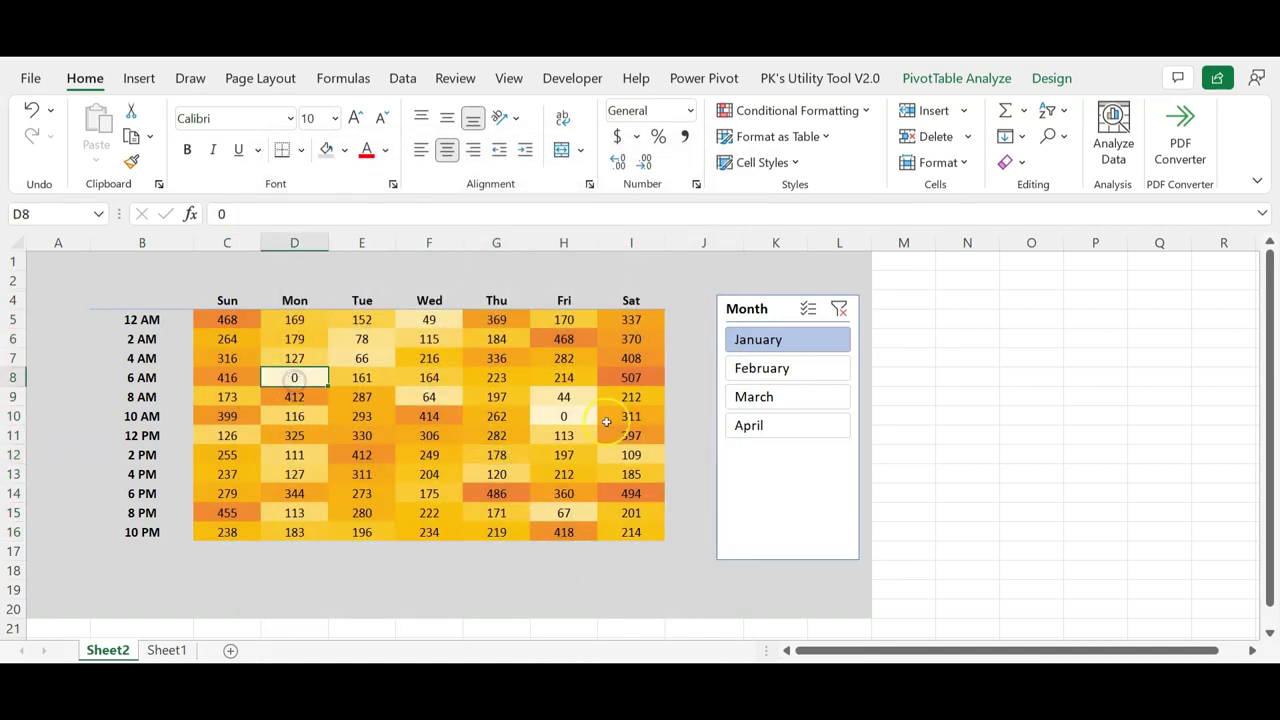
key(ctrl+a)
click(294, 339)
drag(227, 319, 607, 530)
click(564, 435)
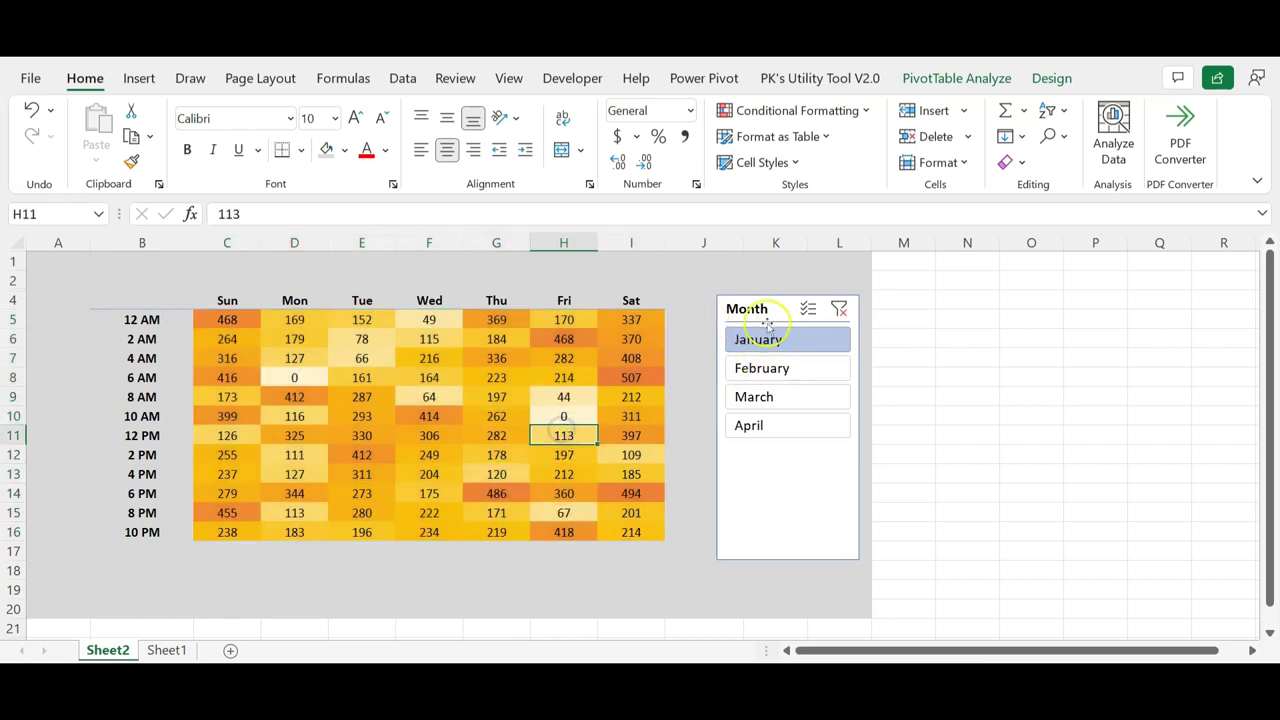
Step: Clear the month filter and move the Month slicer down by about one row
click(838, 309)
drag(768, 312, 765, 336)
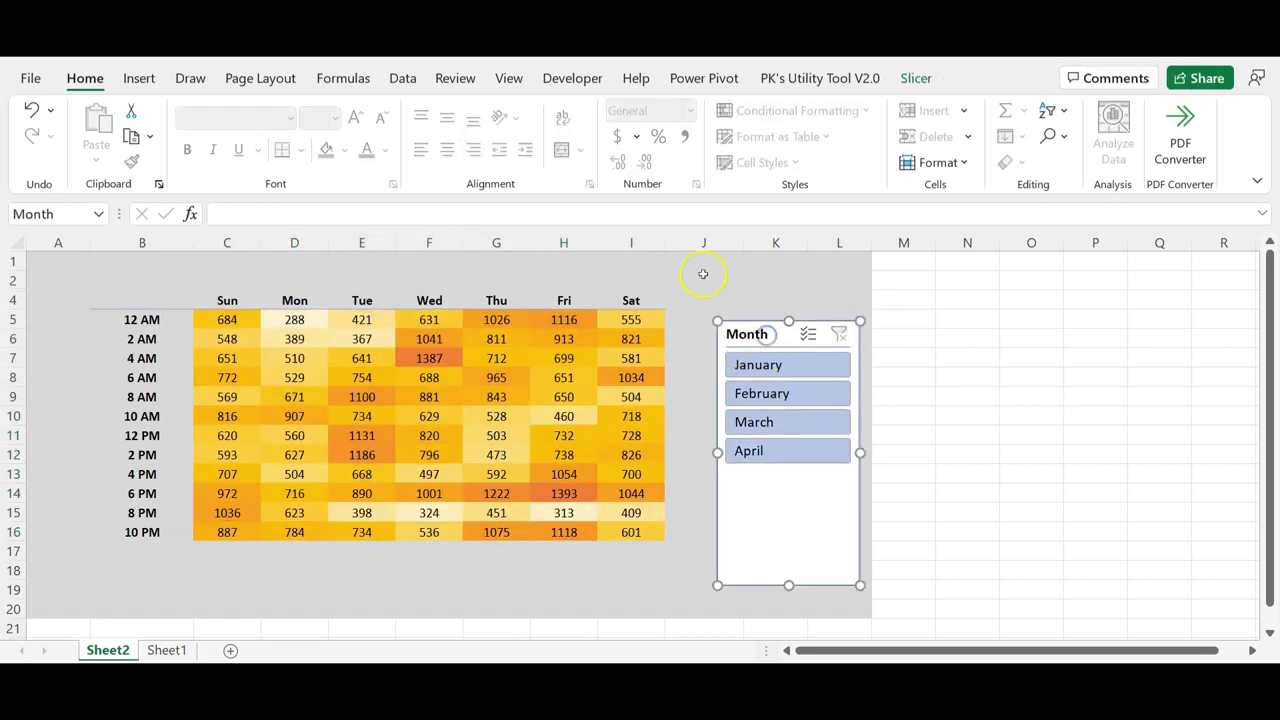
click(703, 280)
Step: Insert a check box form control above the Month slicer and label it "Show Data Labels"
click(568, 78)
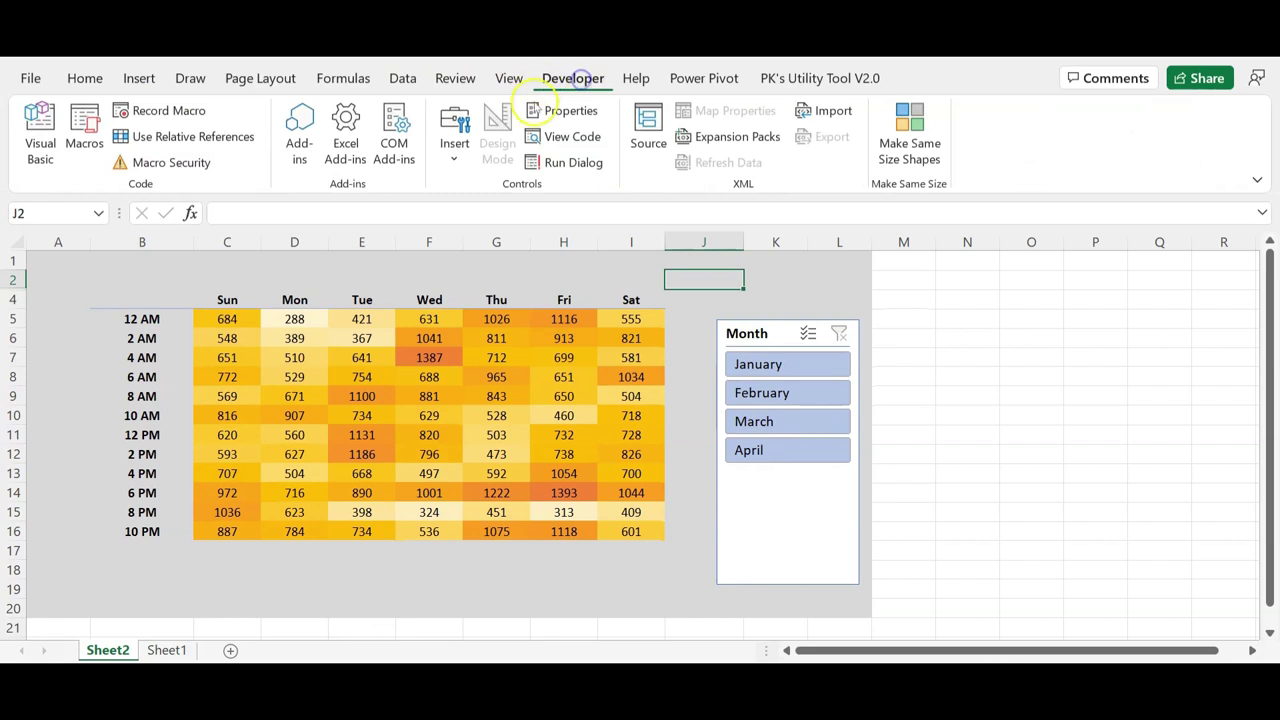
click(455, 158)
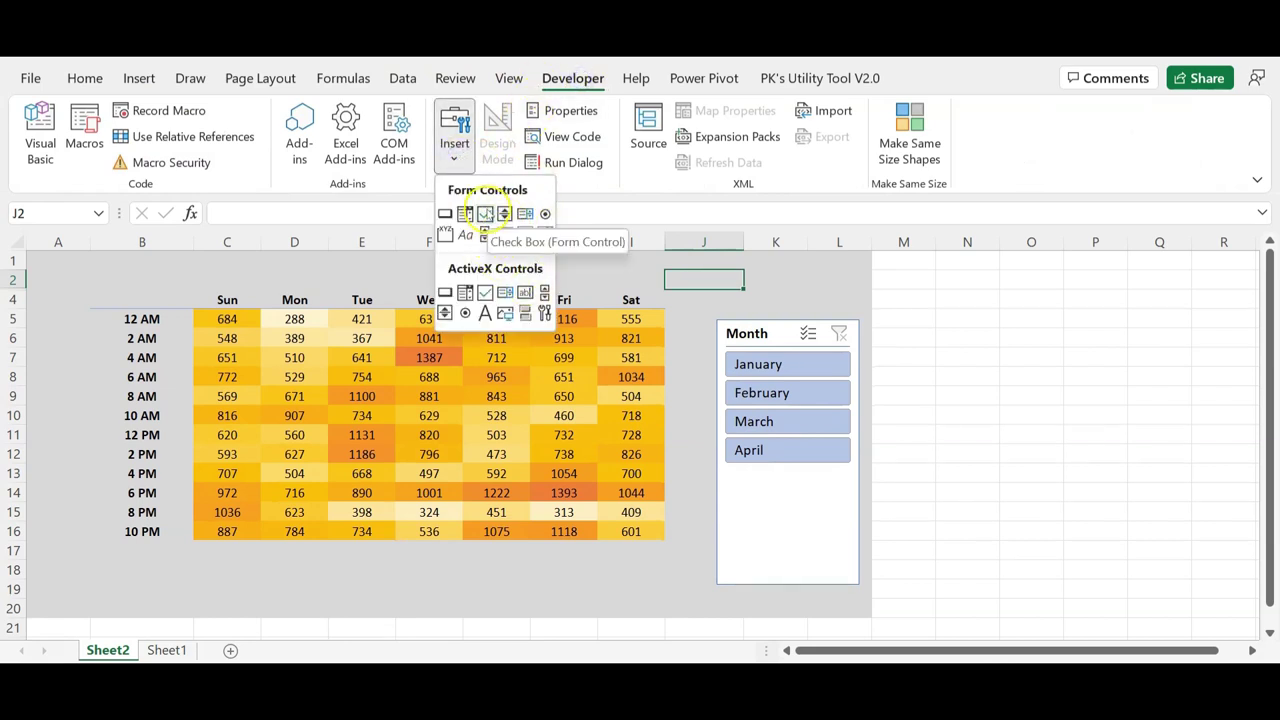
click(485, 213)
drag(640, 255, 834, 277)
click(783, 275)
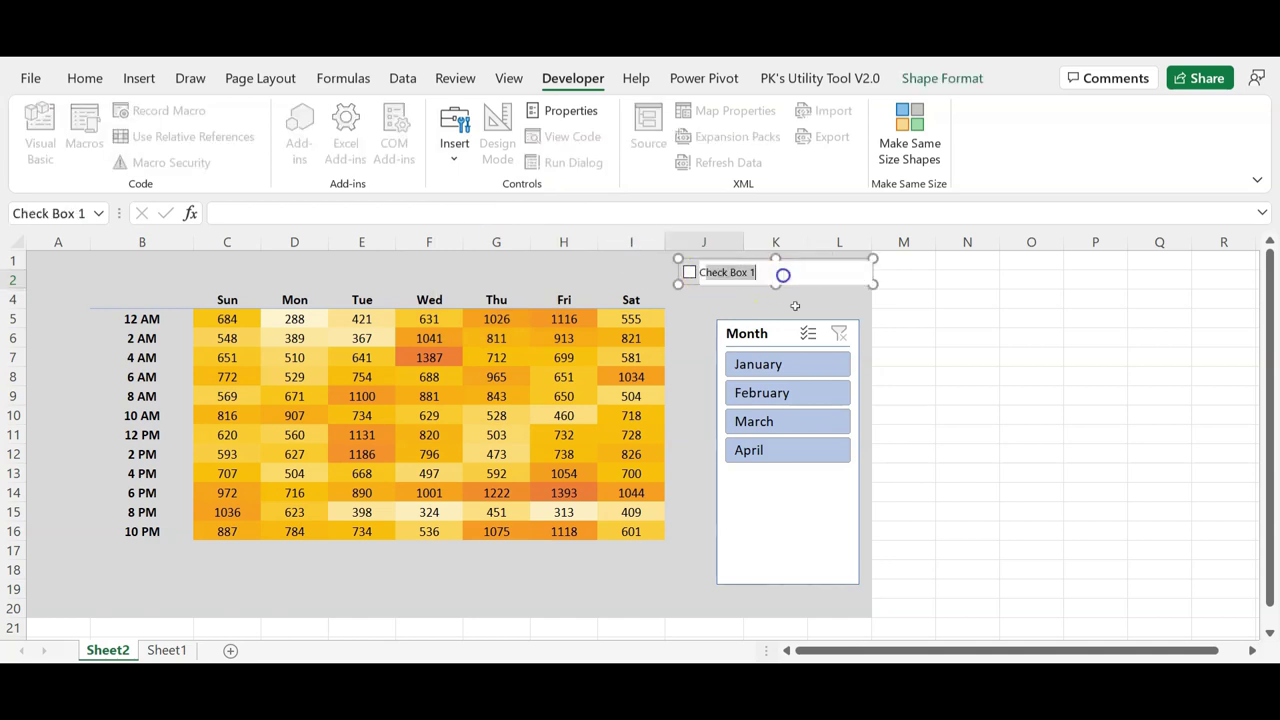
key(BackSpace)
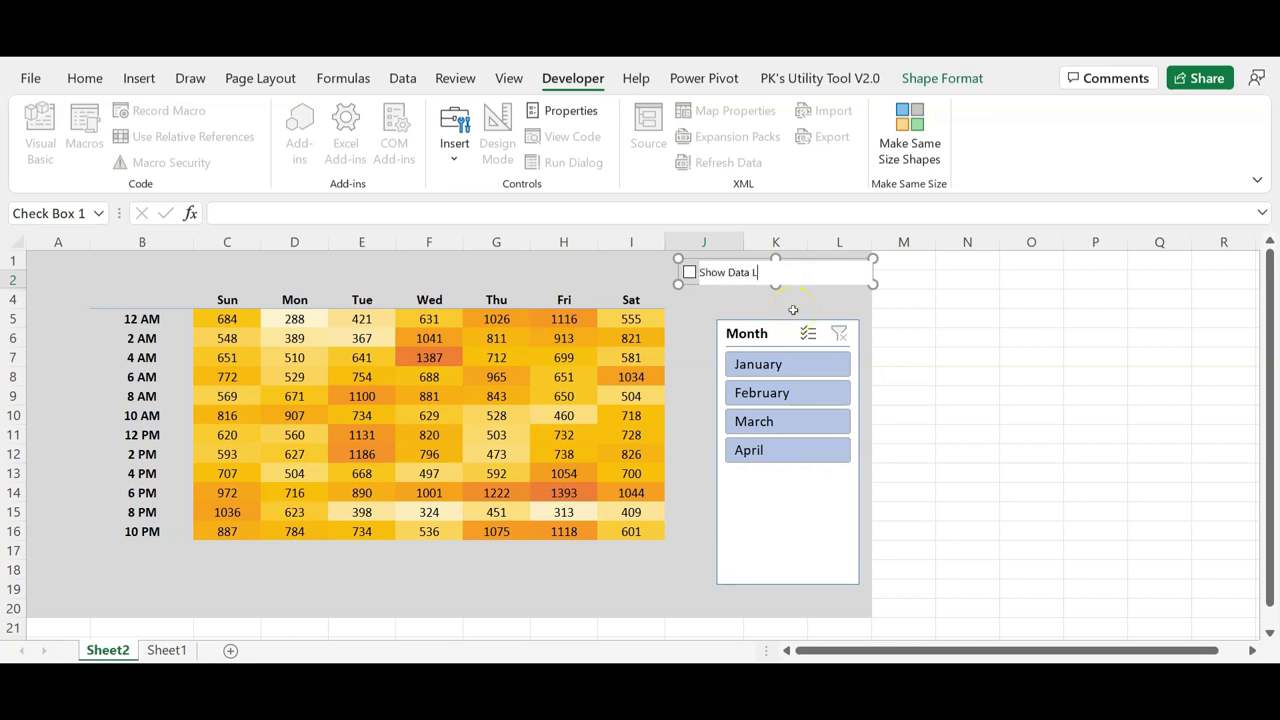
click(790, 309)
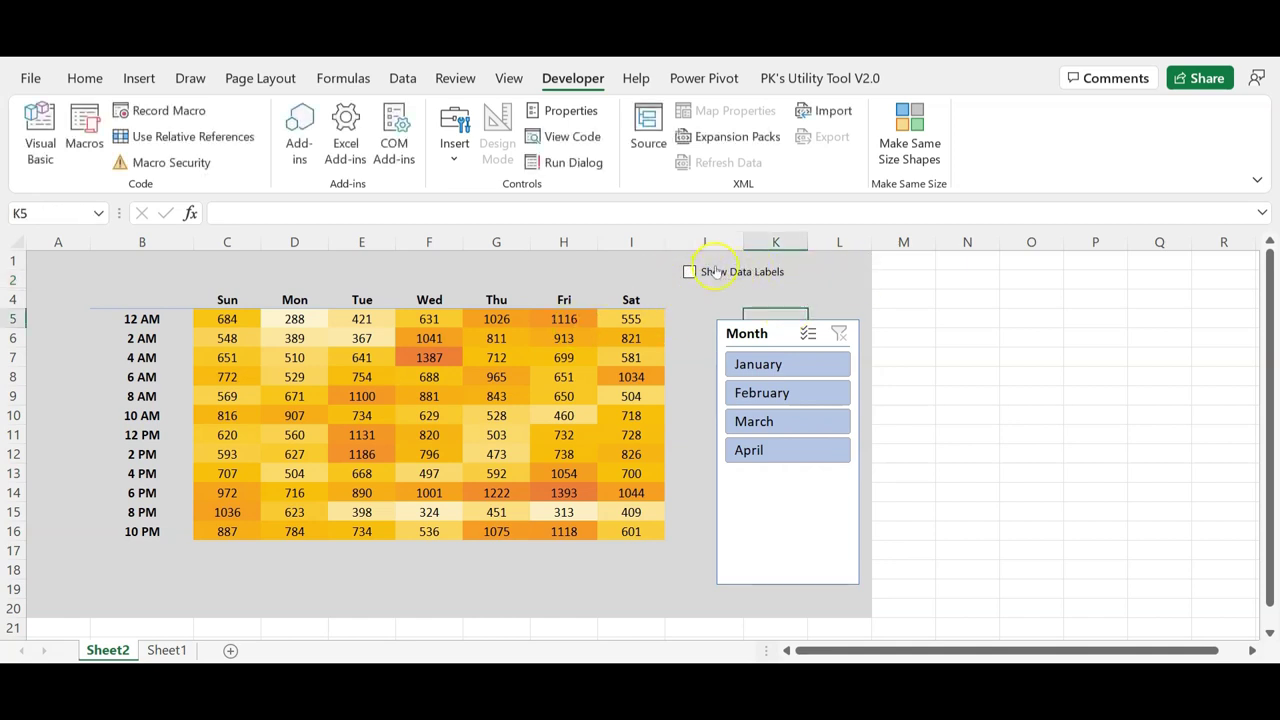
Step: Link the "Show Data Labels" check box to cell $I$1 in its control format settings
right_click(735, 274)
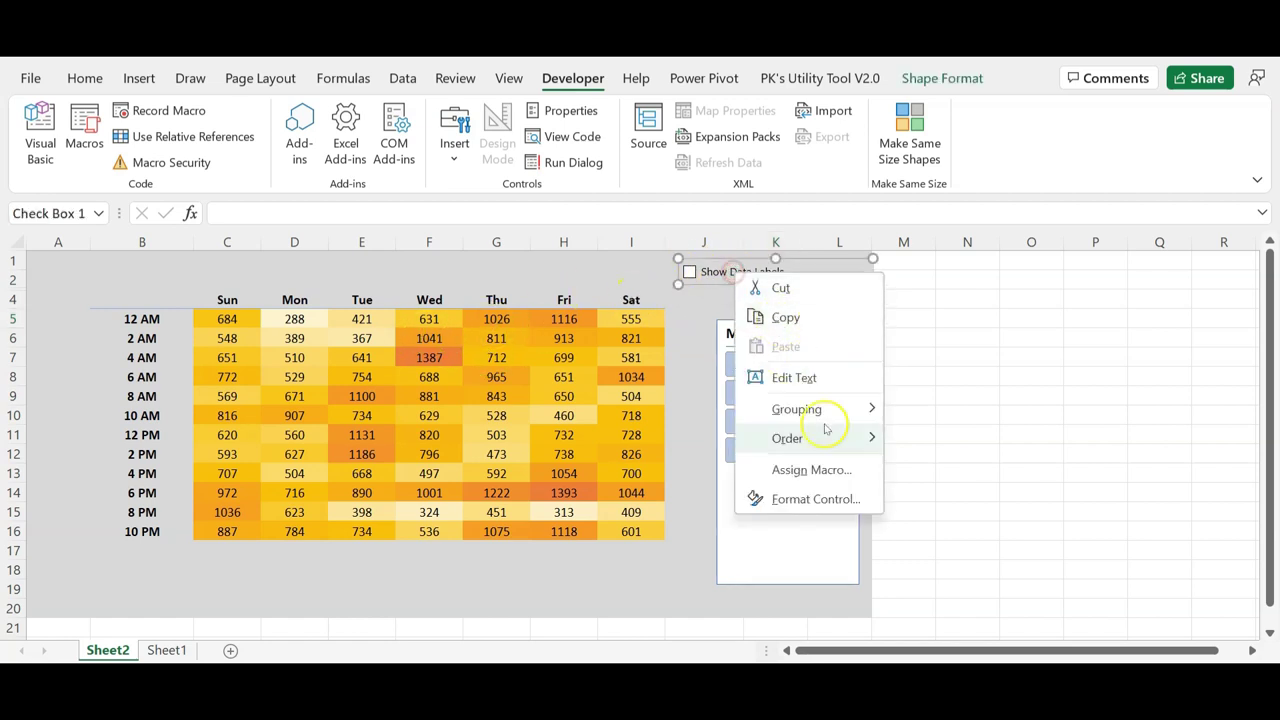
click(817, 499)
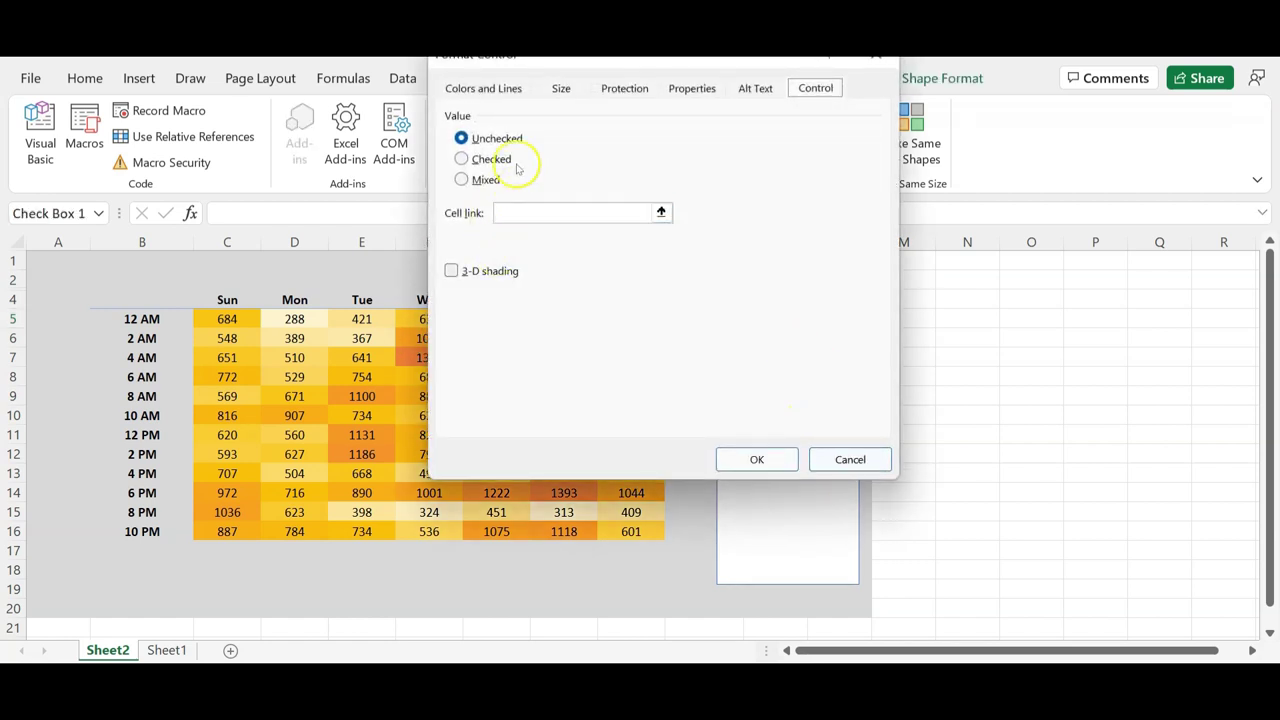
click(519, 208)
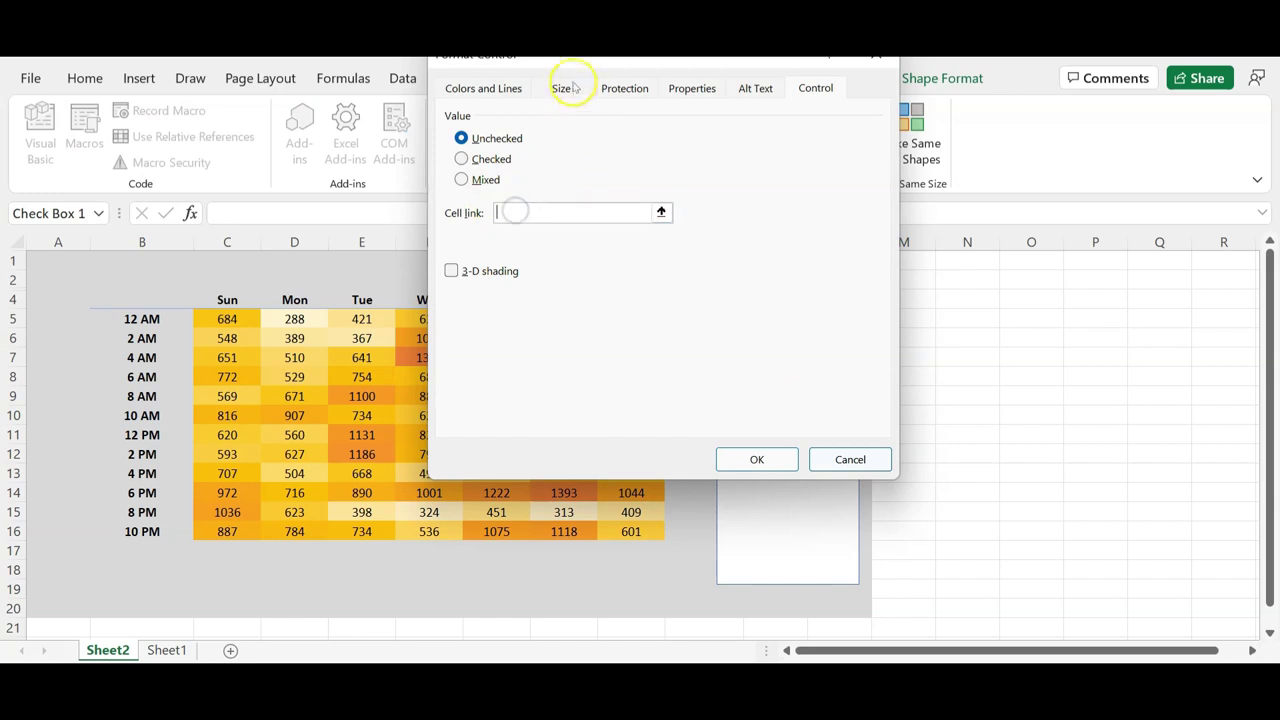
drag(592, 65, 392, 341)
click(640, 259)
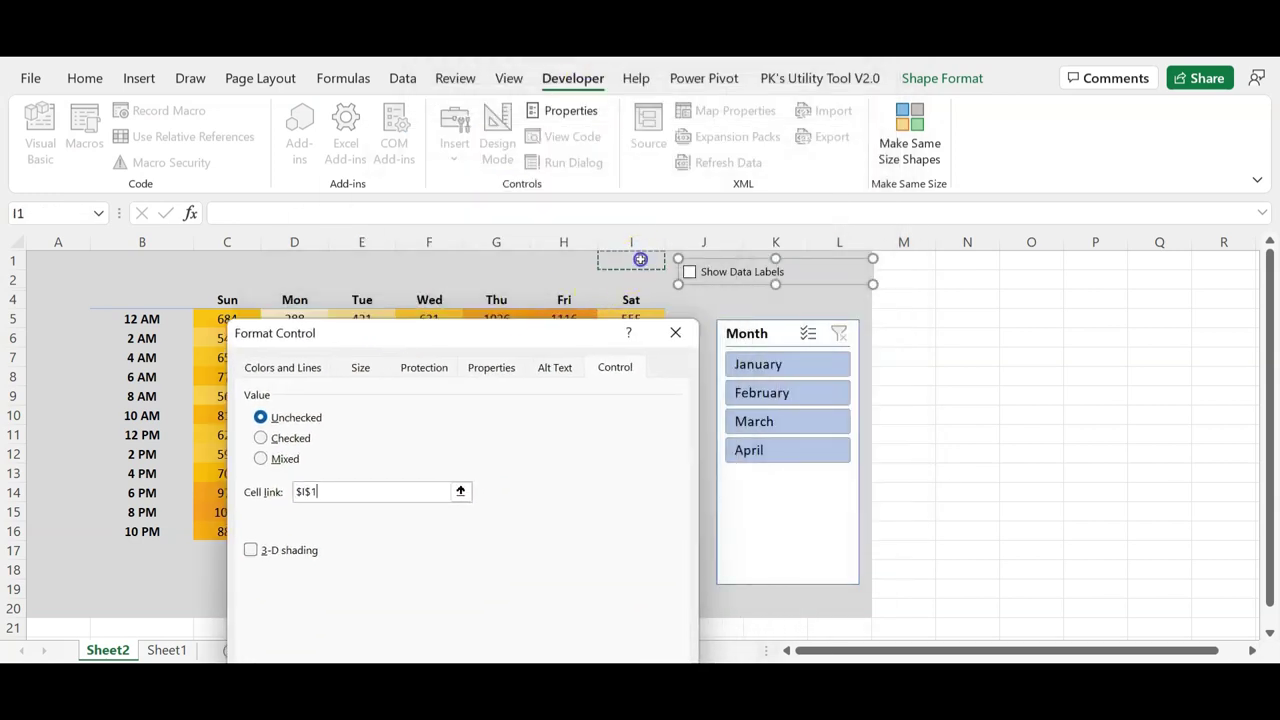
drag(500, 333, 615, 218)
click(673, 622)
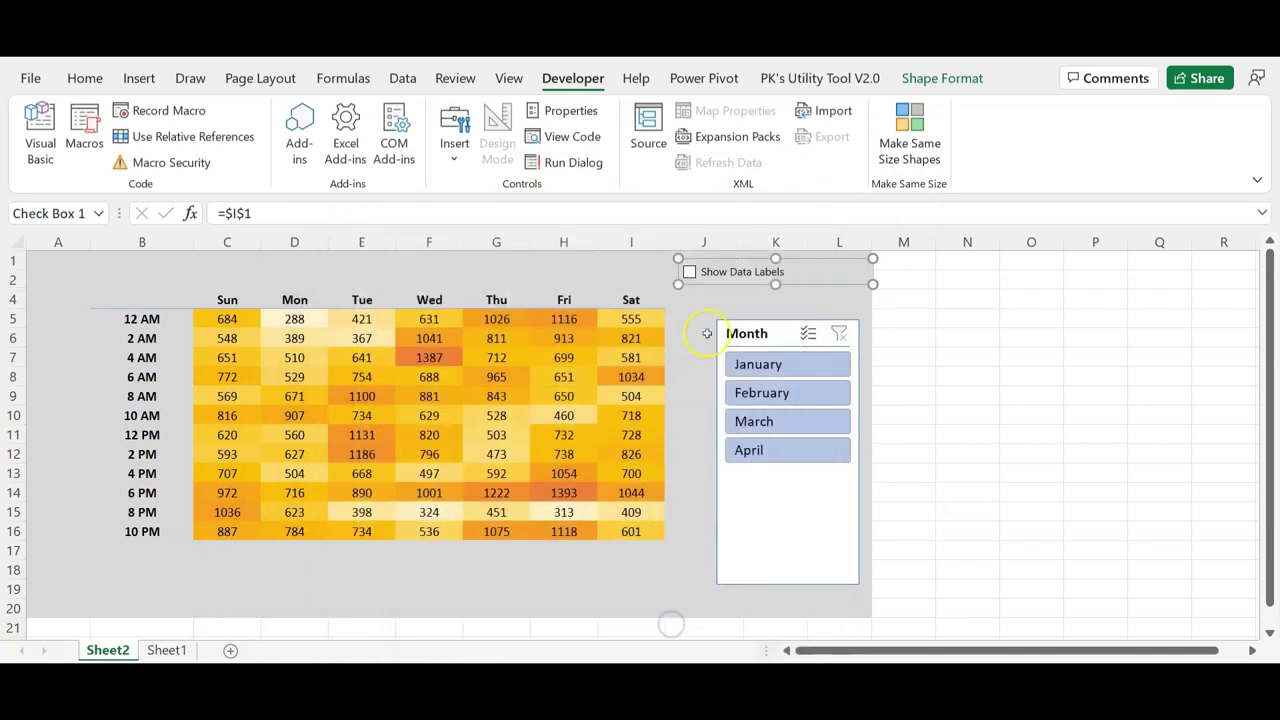
Step: Toggle the "Show Data Labels" check box on and off to test its linked cell I1
click(704, 320)
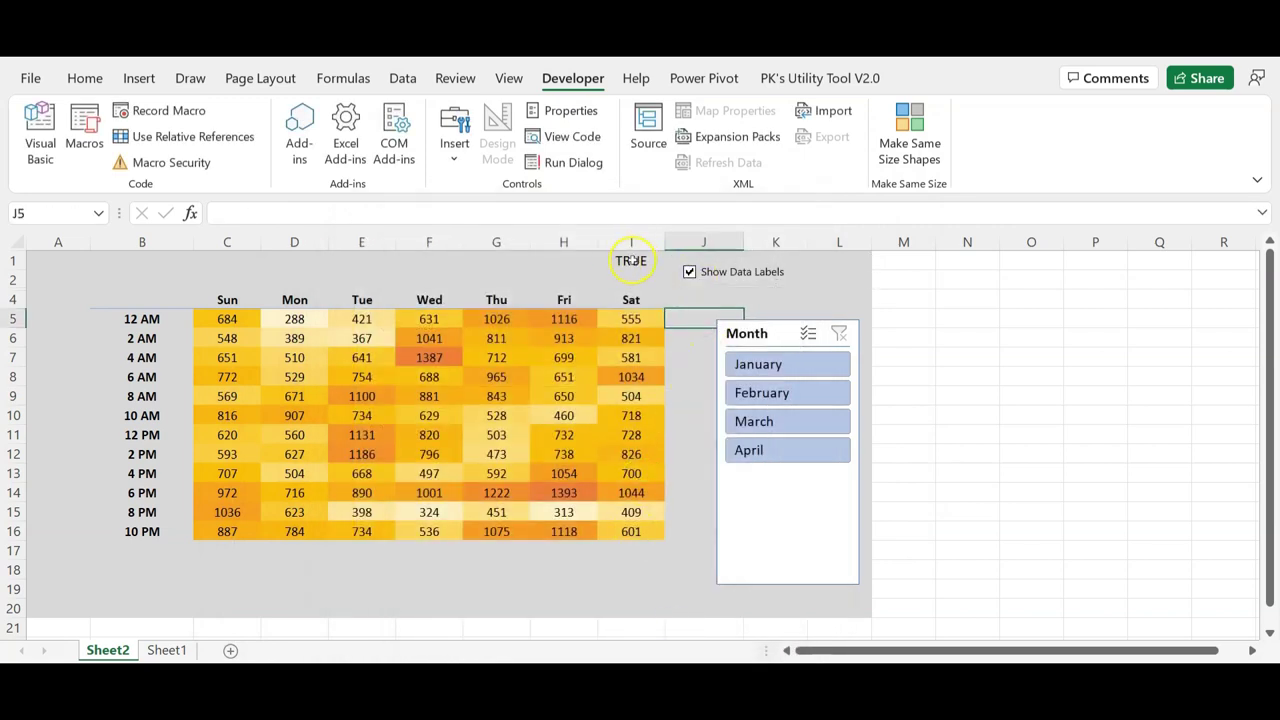
click(693, 272)
click(687, 337)
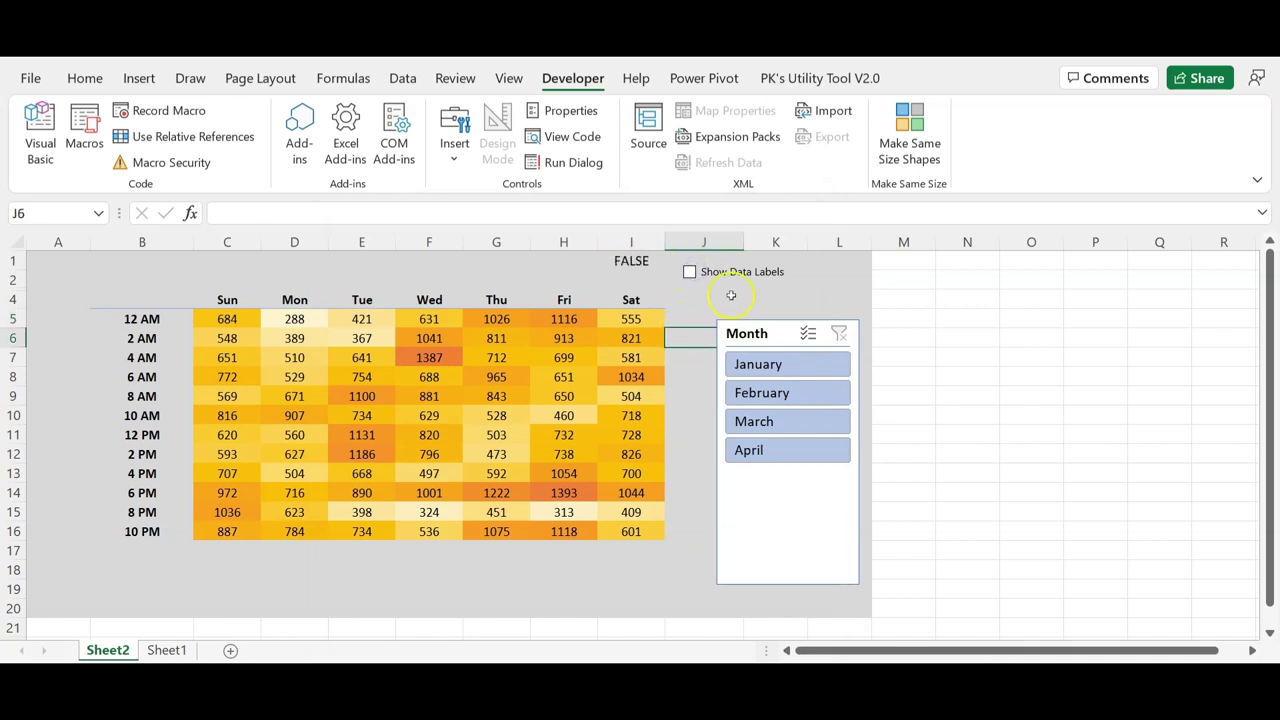
Step: Start a formula-based conditional formatting rule for heat map cells C5:I16, applied to all cells showing "Sum of Sales" values
drag(228, 323, 629, 531)
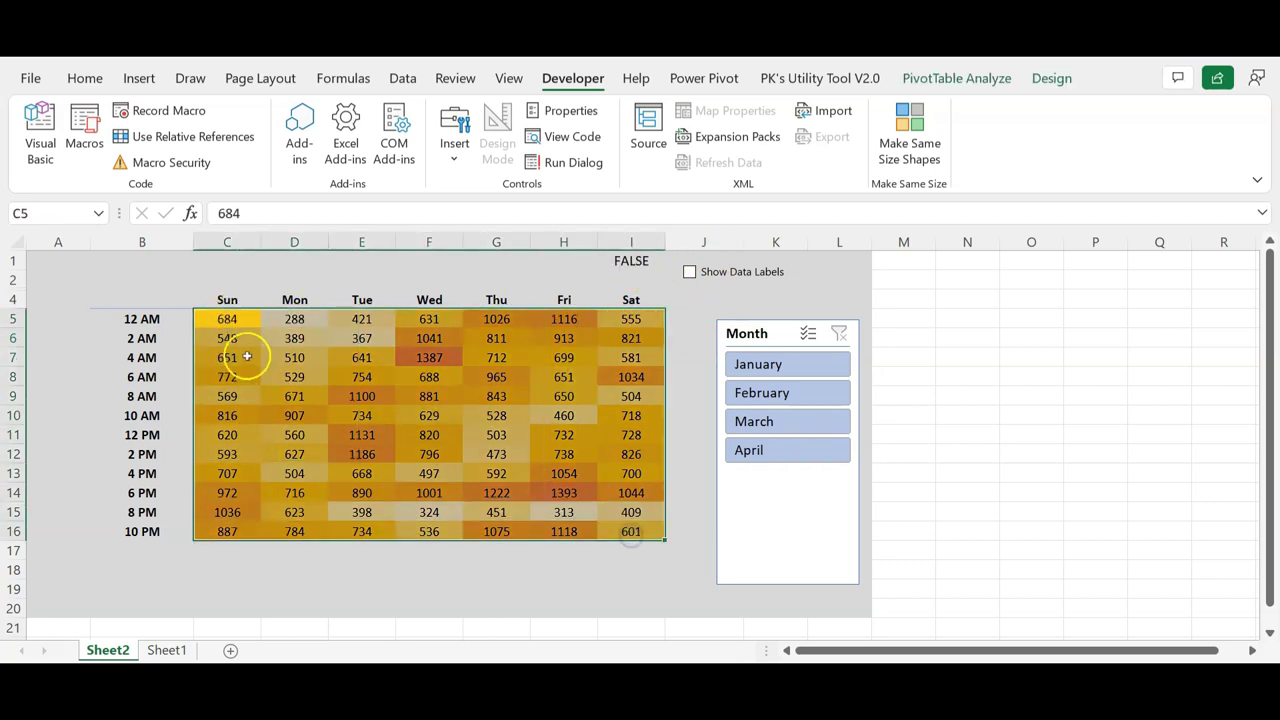
drag(228, 318, 629, 531)
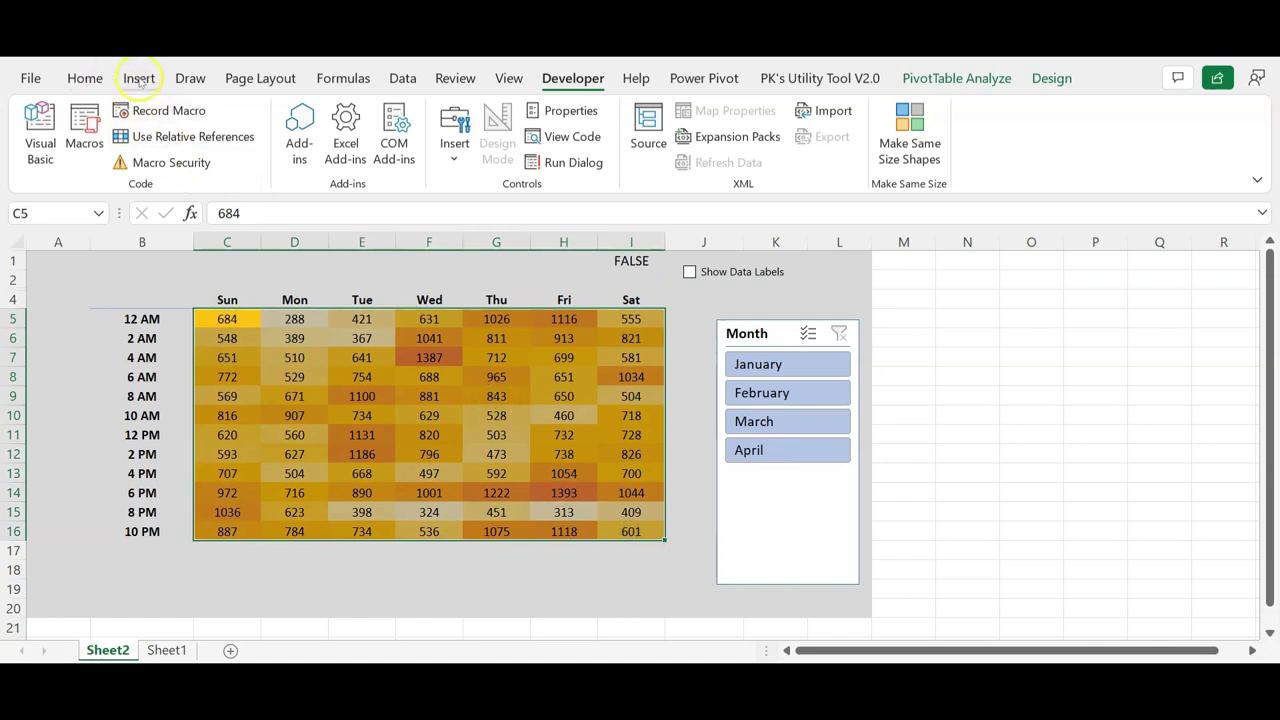
click(85, 78)
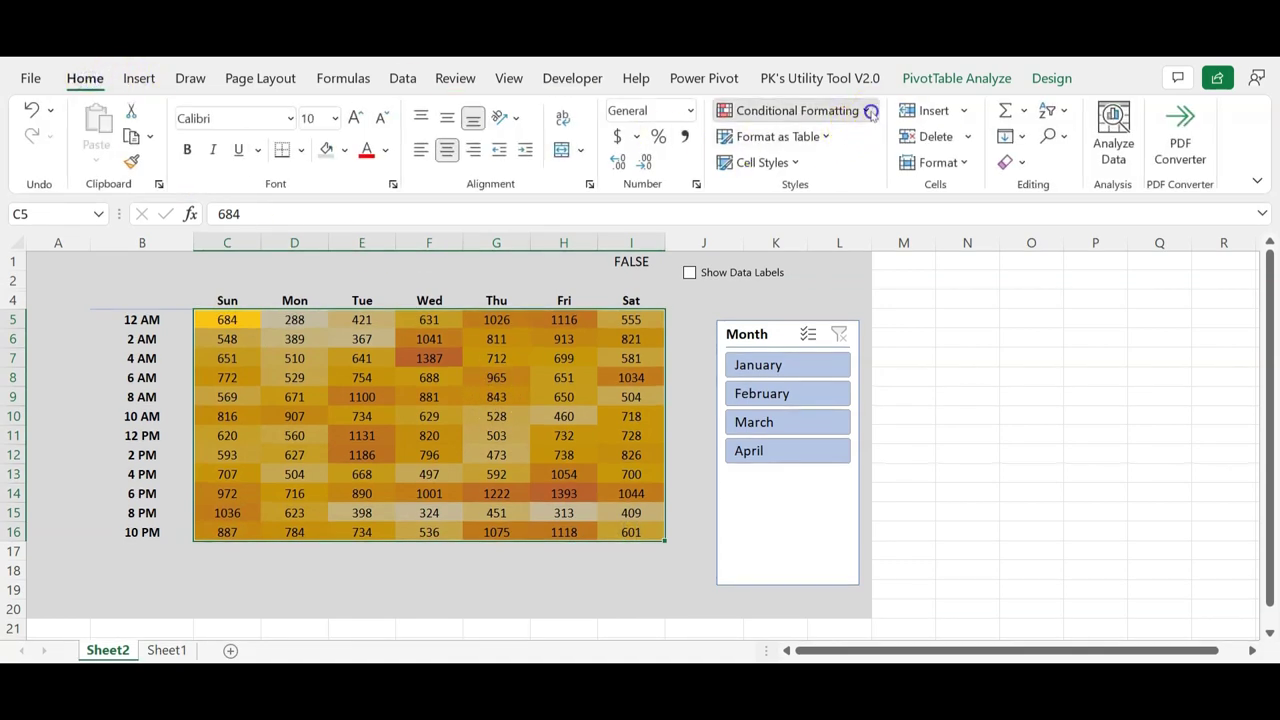
click(797, 110)
click(798, 384)
drag(486, 214, 745, 70)
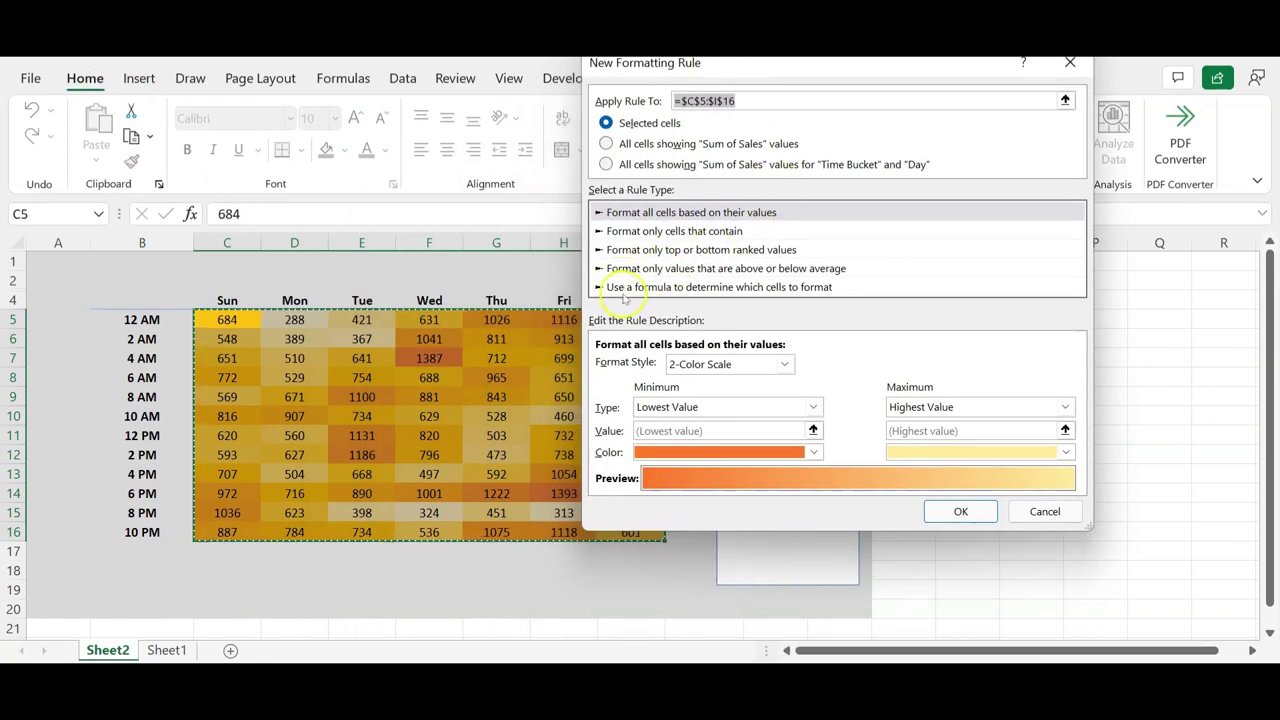
click(800, 287)
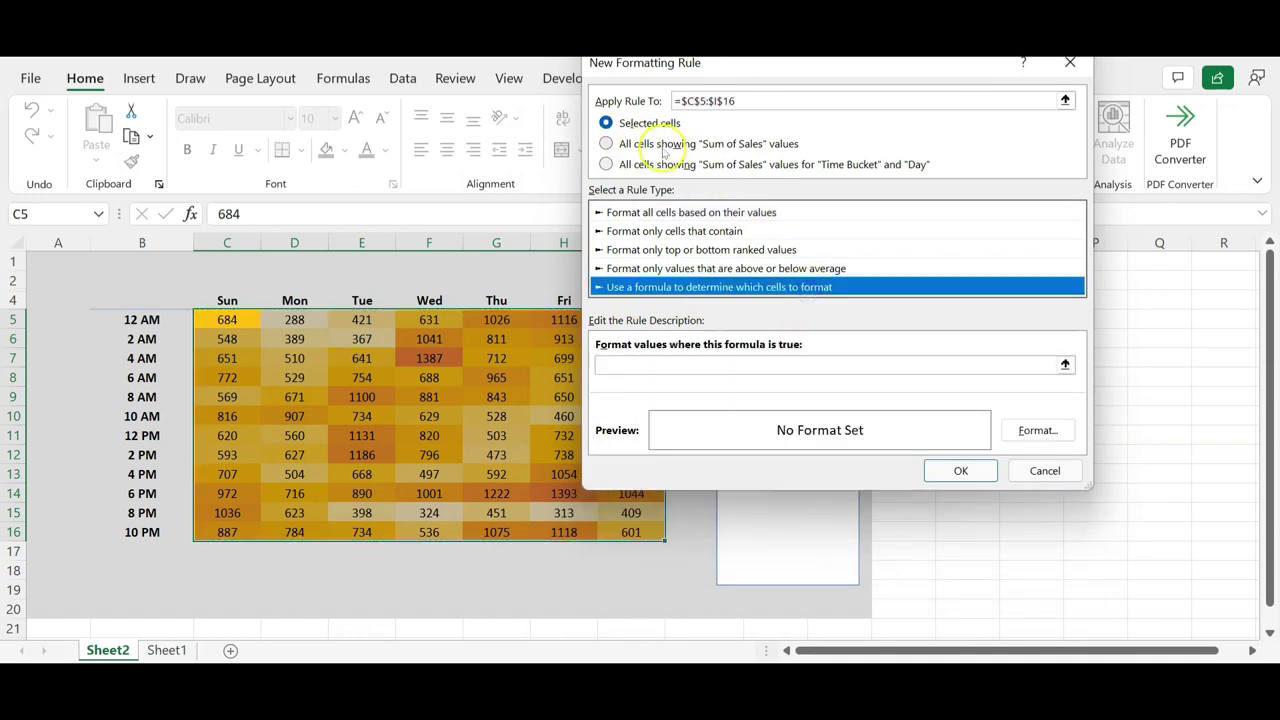
click(796, 146)
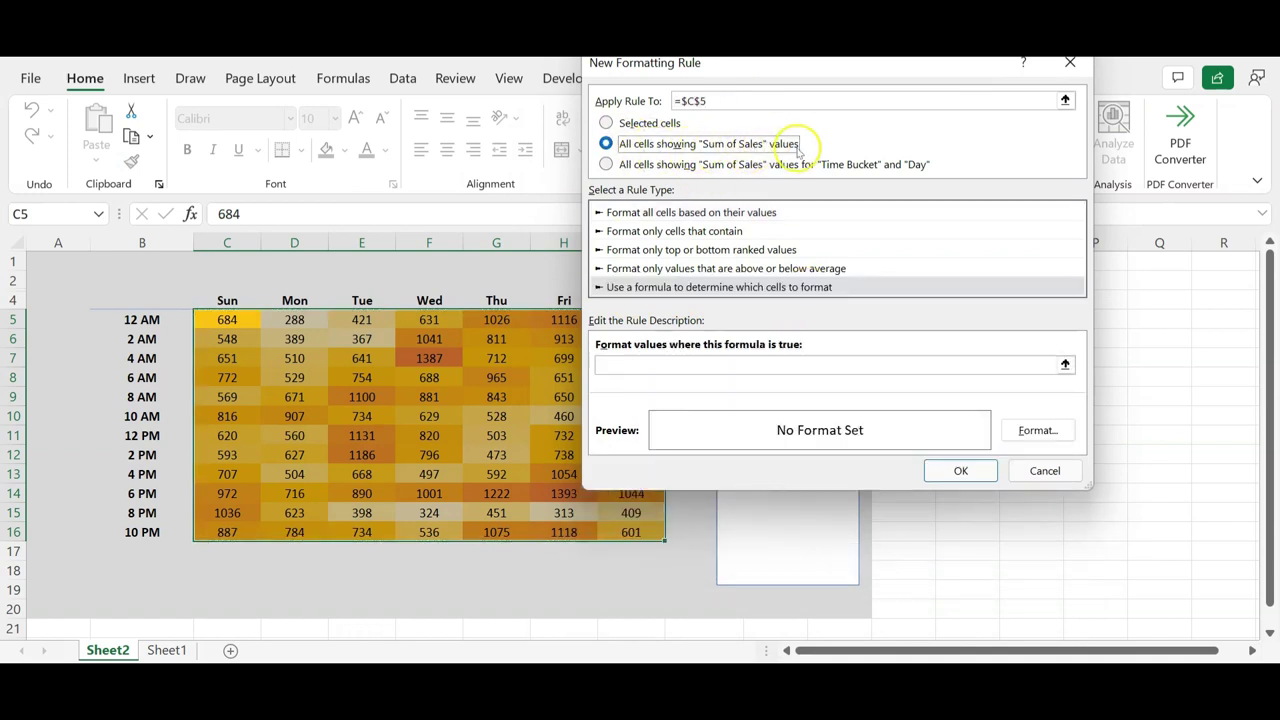
Step: Set the formatting rule's formula to =$I$1=False
click(668, 366)
drag(739, 58, 891, 142)
click(631, 261)
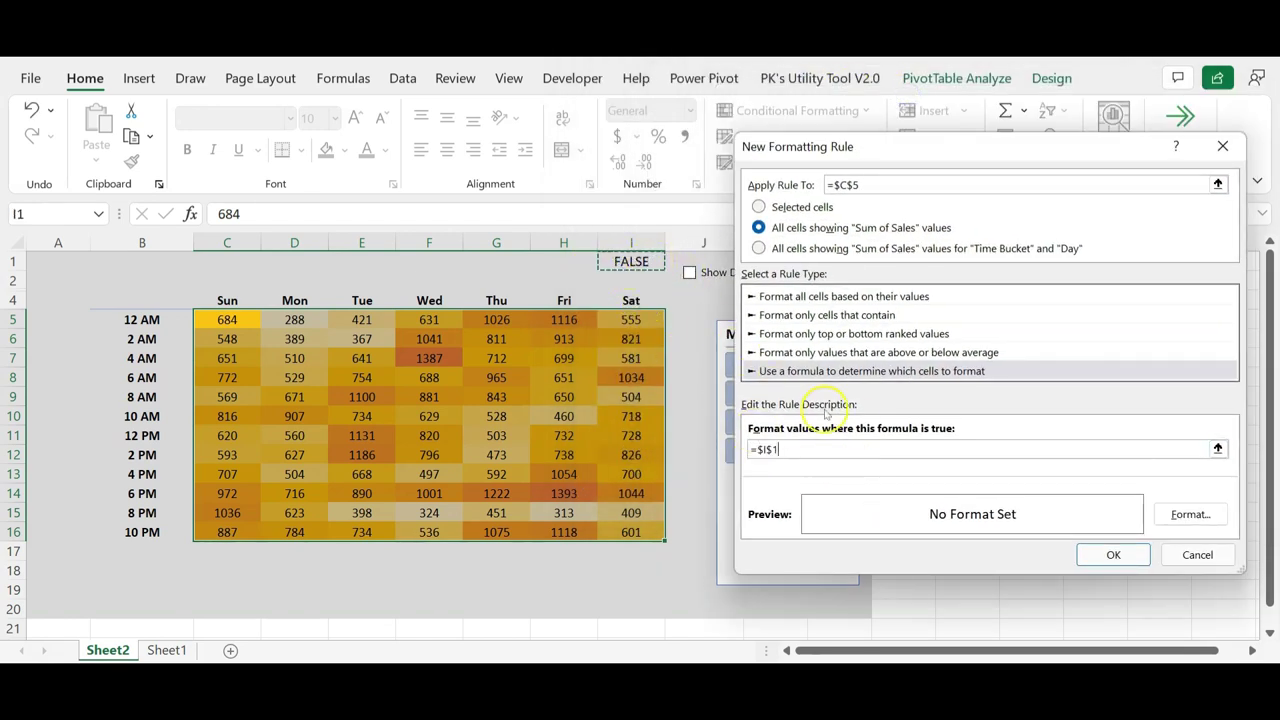
click(797, 450)
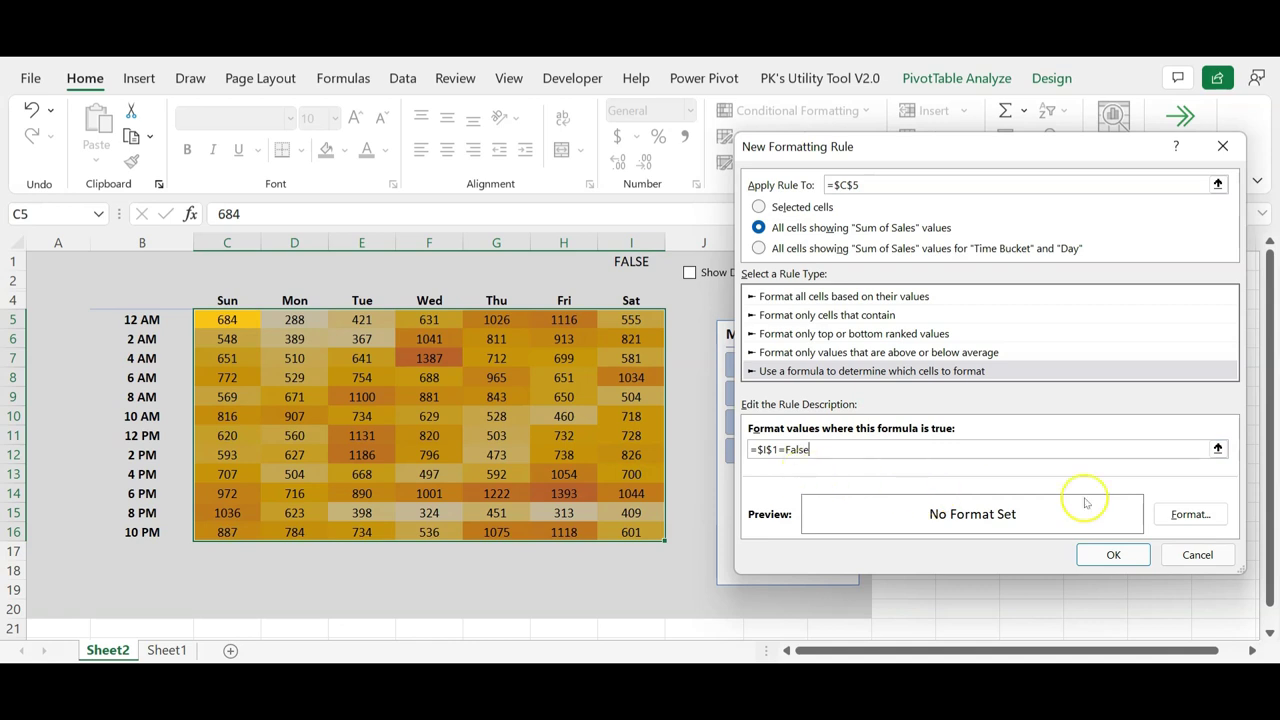
Step: Give the rule the custom number format ;;; to hide the values, and apply the rule to the heat map
click(1190, 514)
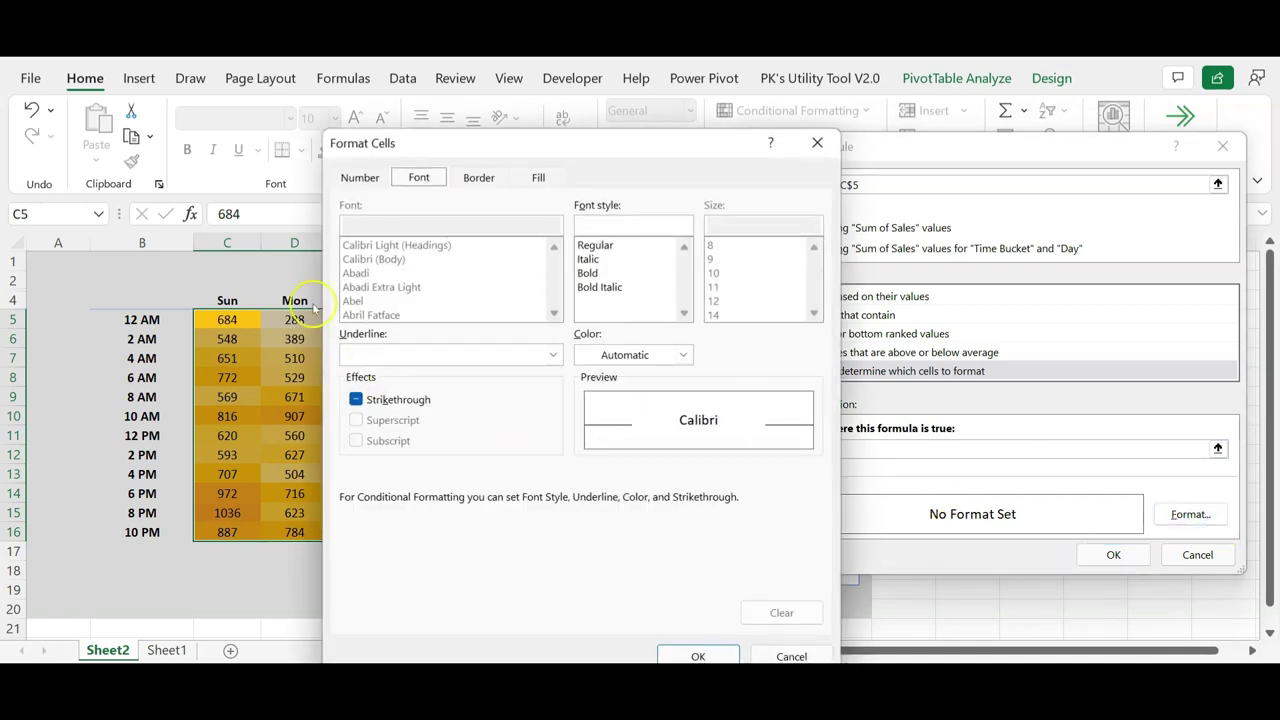
click(364, 180)
click(368, 378)
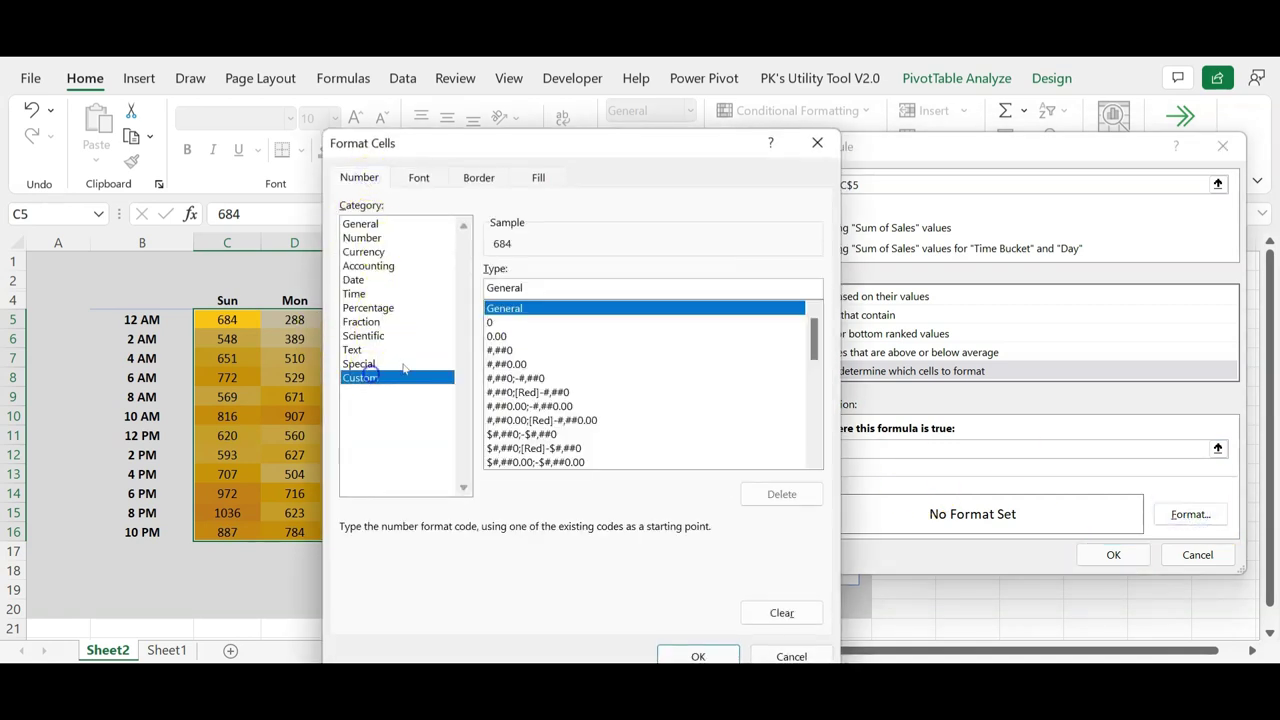
double_click(543, 287)
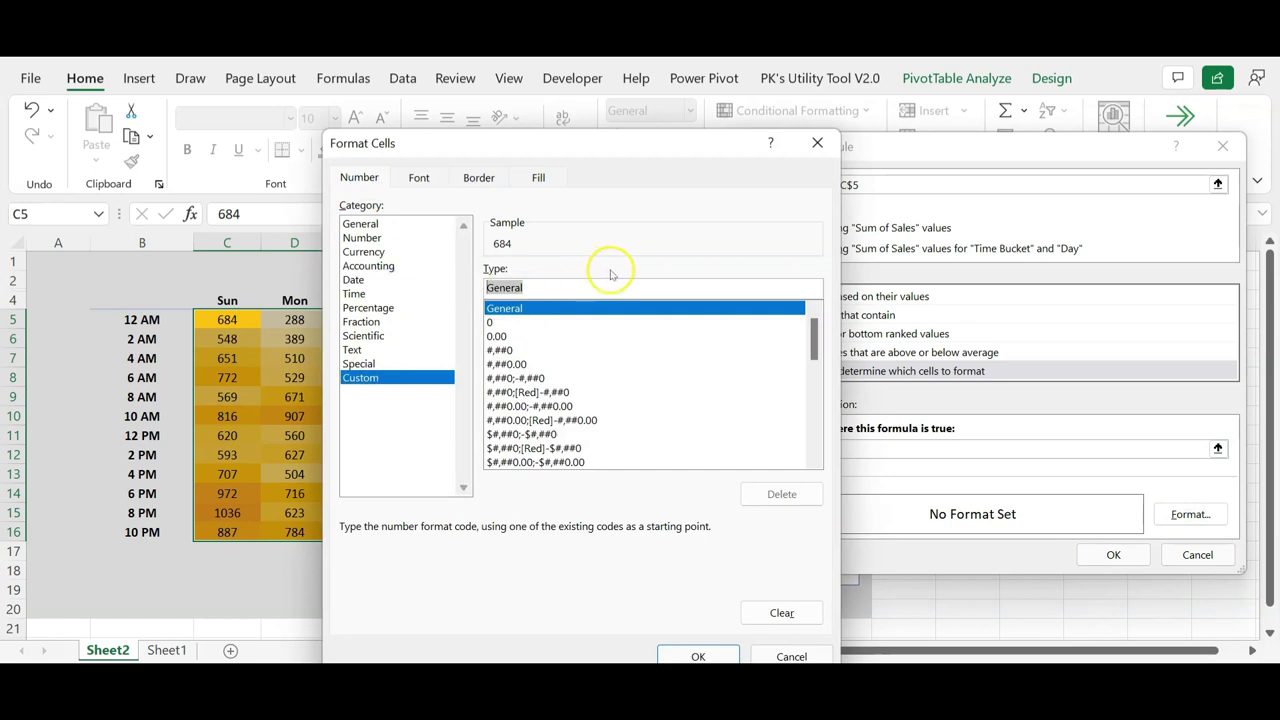
text(;;;)
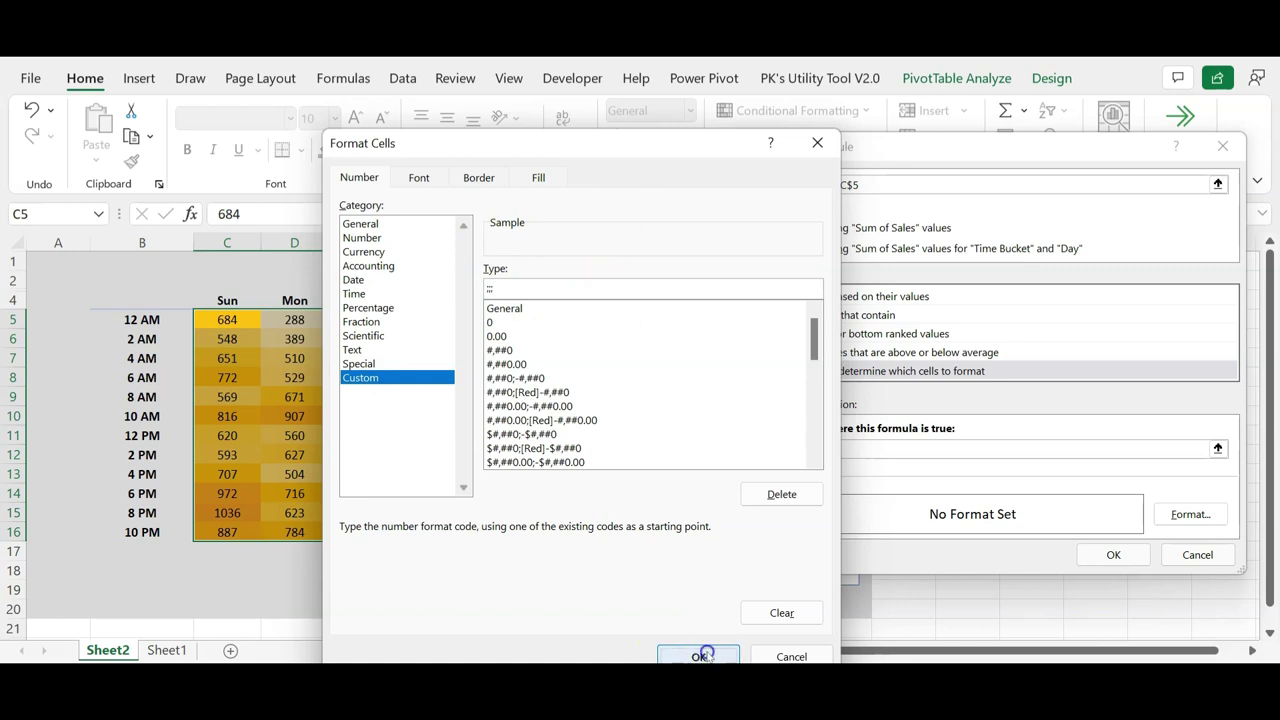
click(1111, 552)
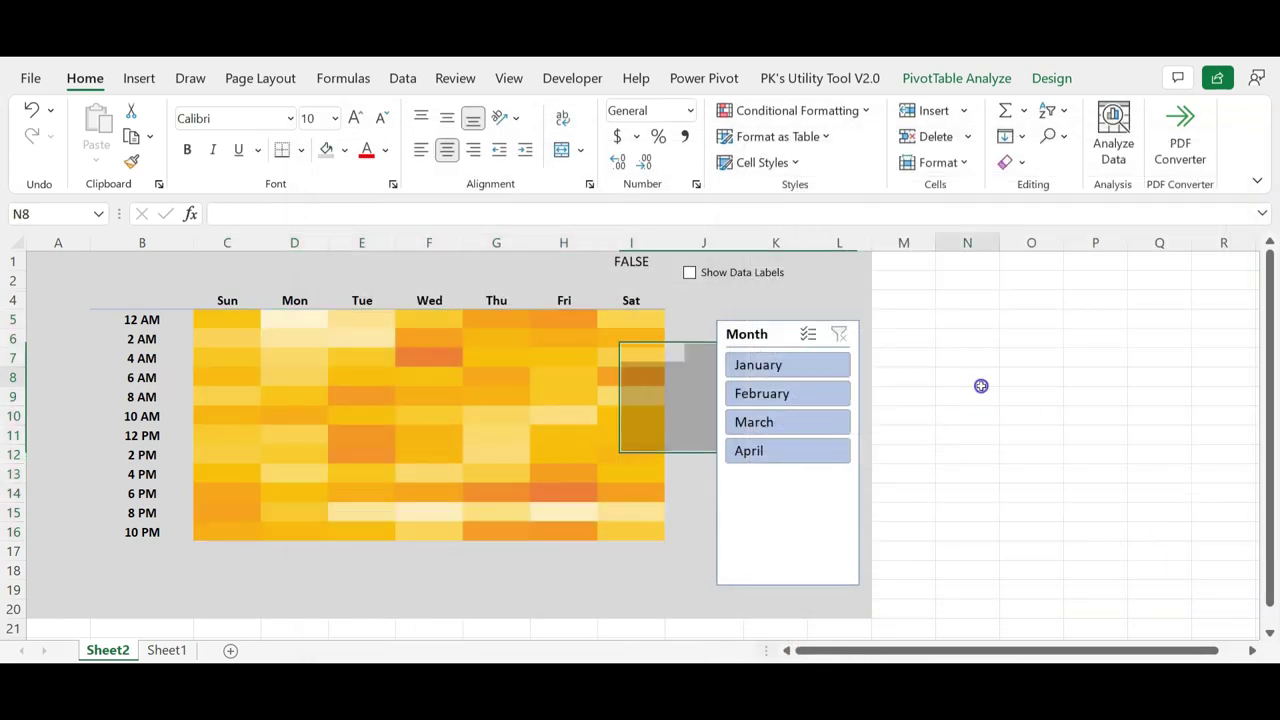
Step: Toggle the "Show Data Labels" check box repeatedly to test hiding and showing the heat map values, leaving it cleared
click(690, 273)
click(690, 273)
click(690, 273)
click(690, 273)
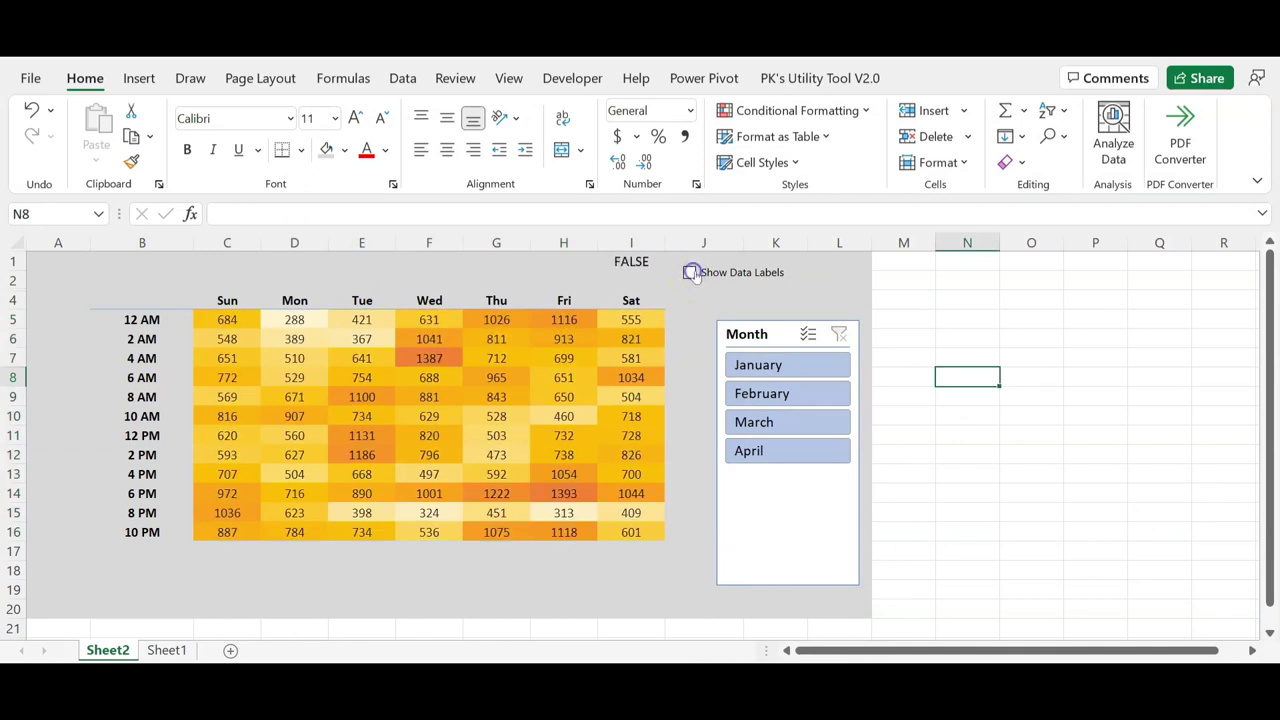
click(940, 287)
Step: Apply thick white outline and inside borders to the heat map cells C5:I16
drag(207, 328, 611, 522)
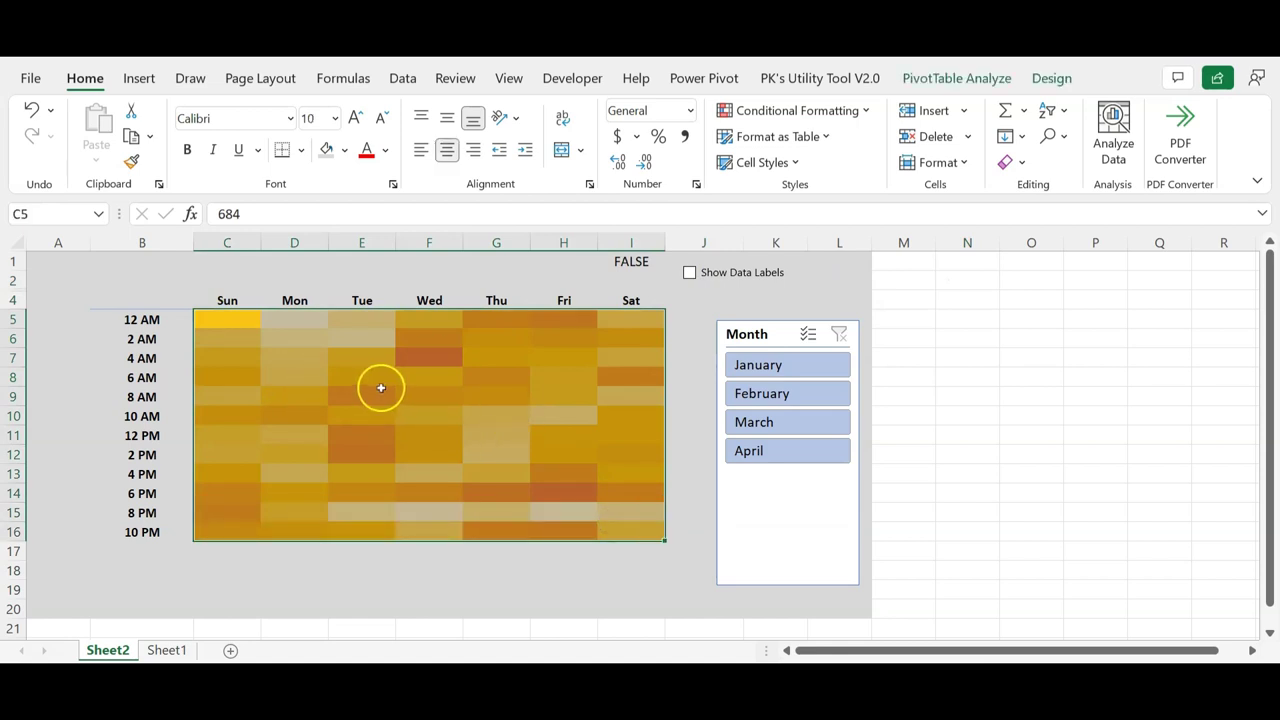
click(301, 151)
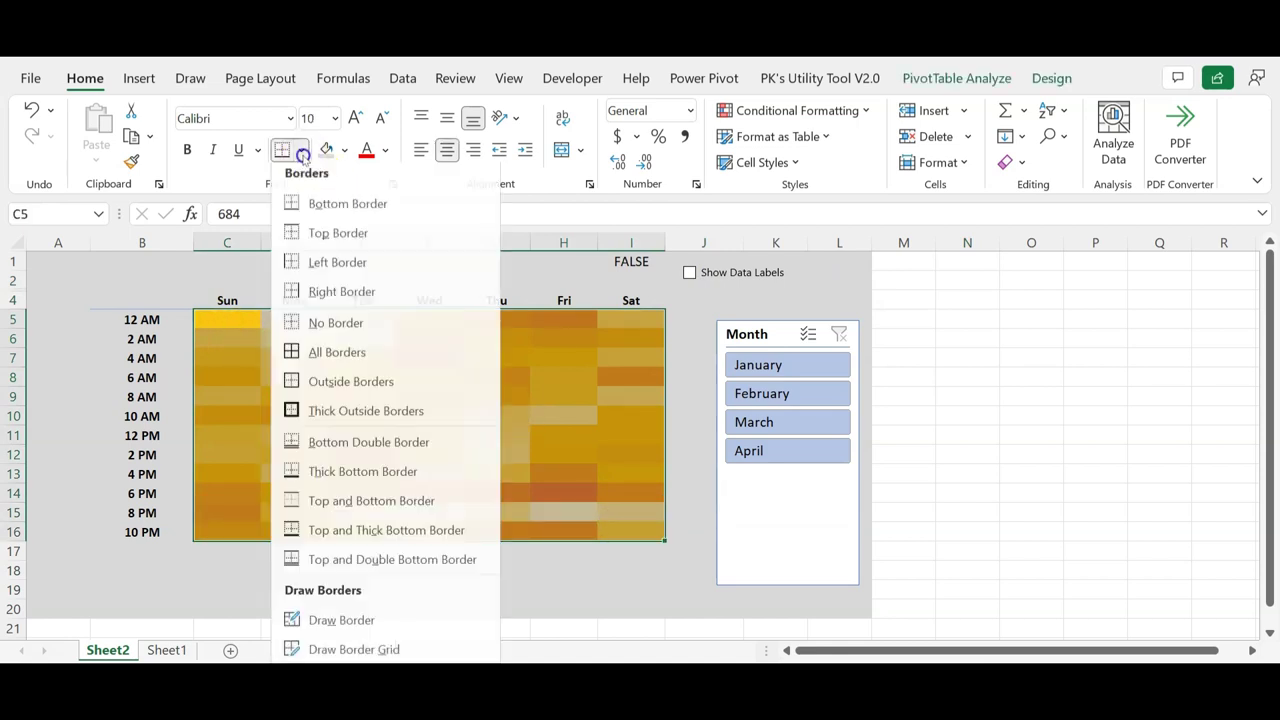
scroll(422, 655, down, 1)
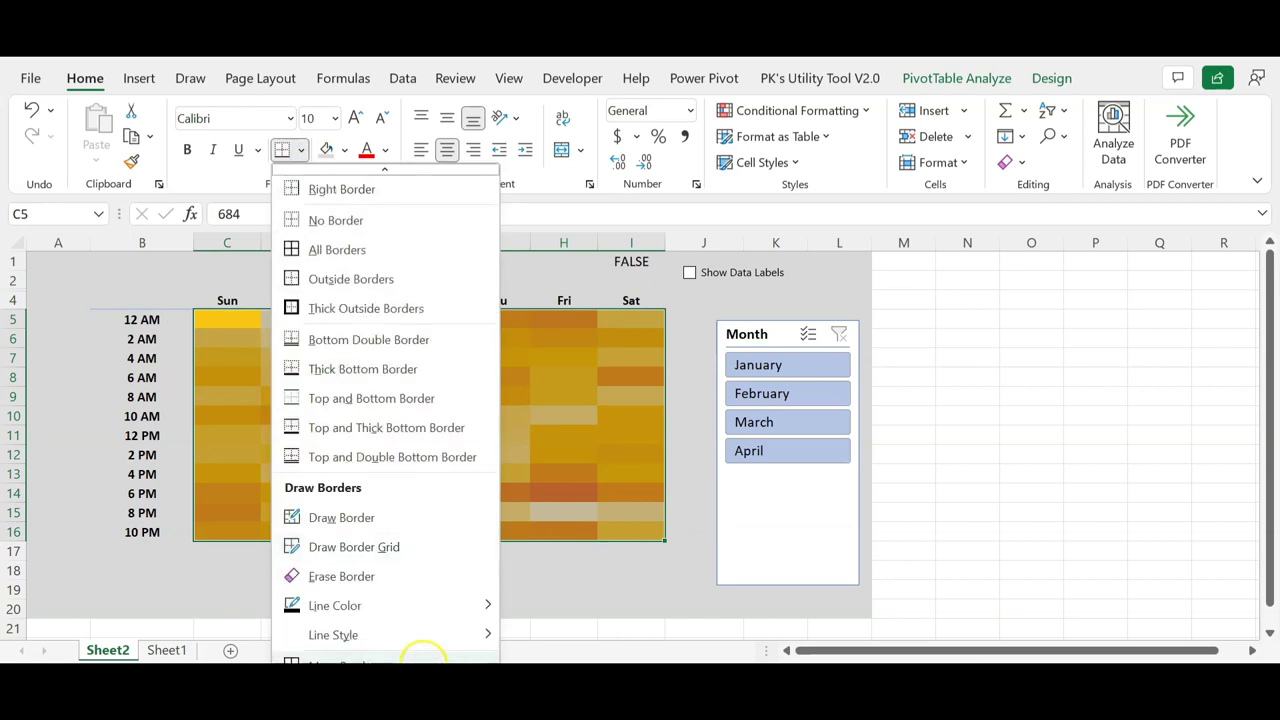
click(330, 663)
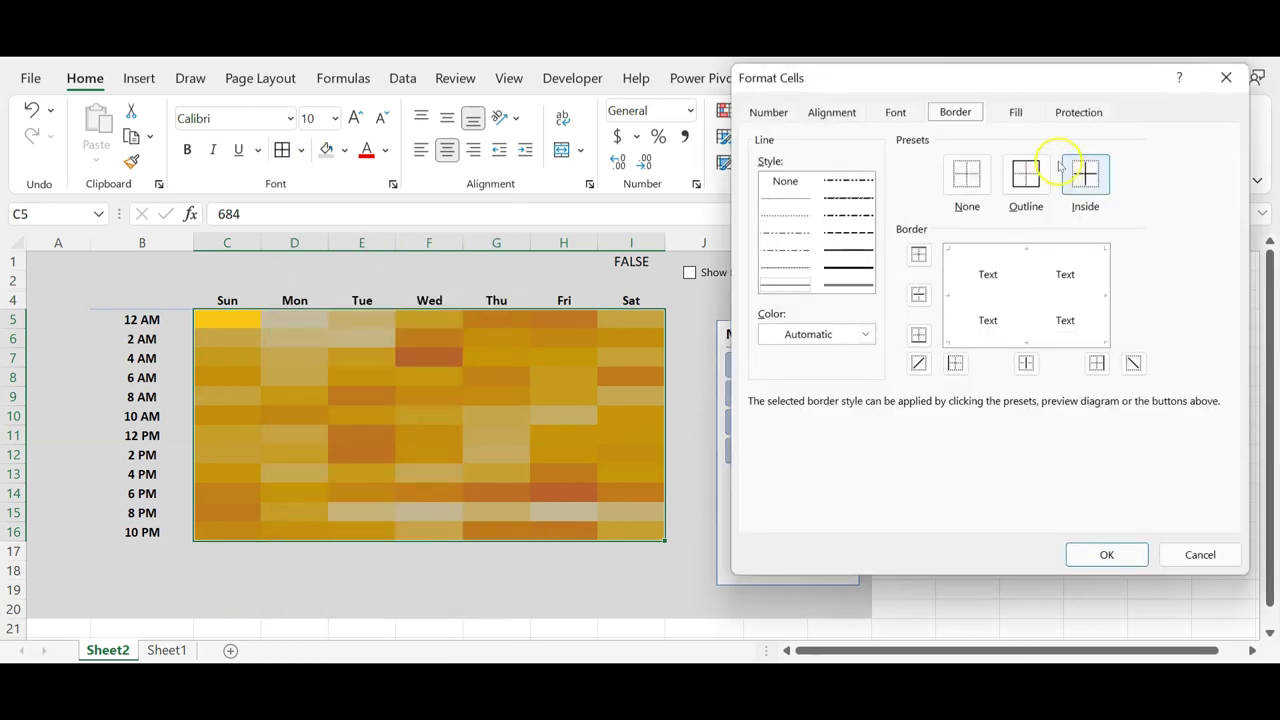
click(842, 268)
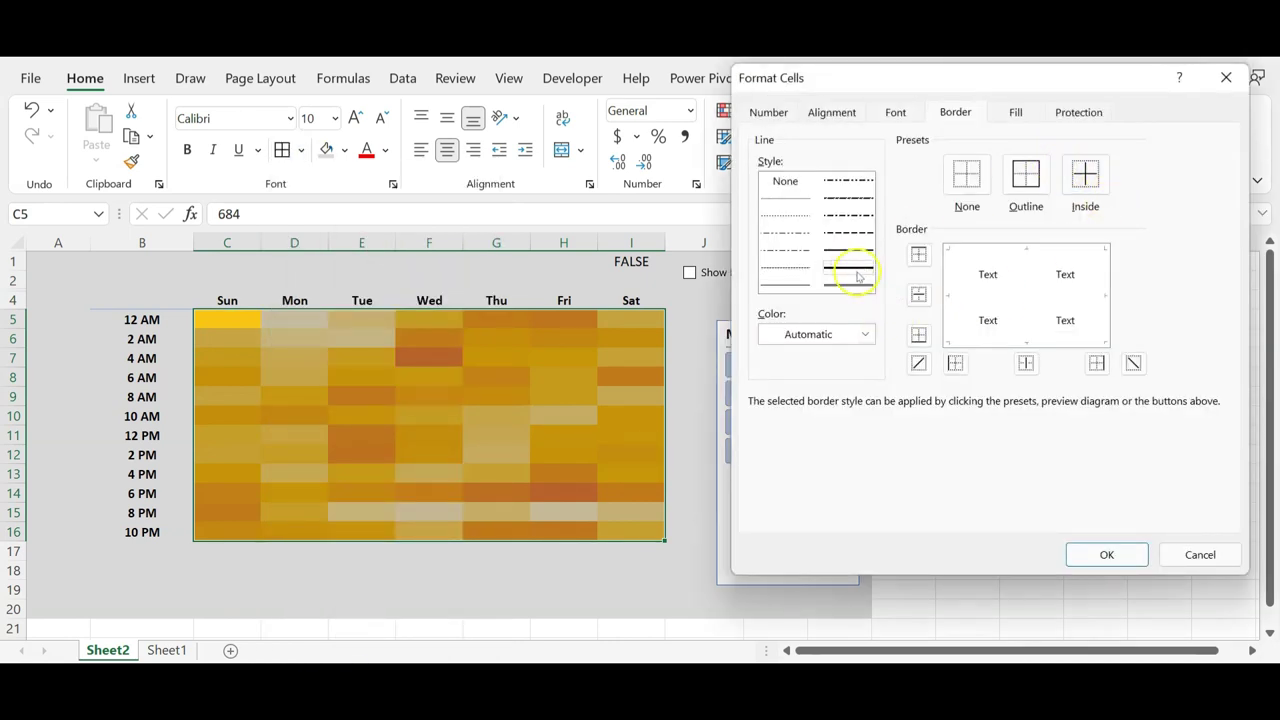
click(865, 334)
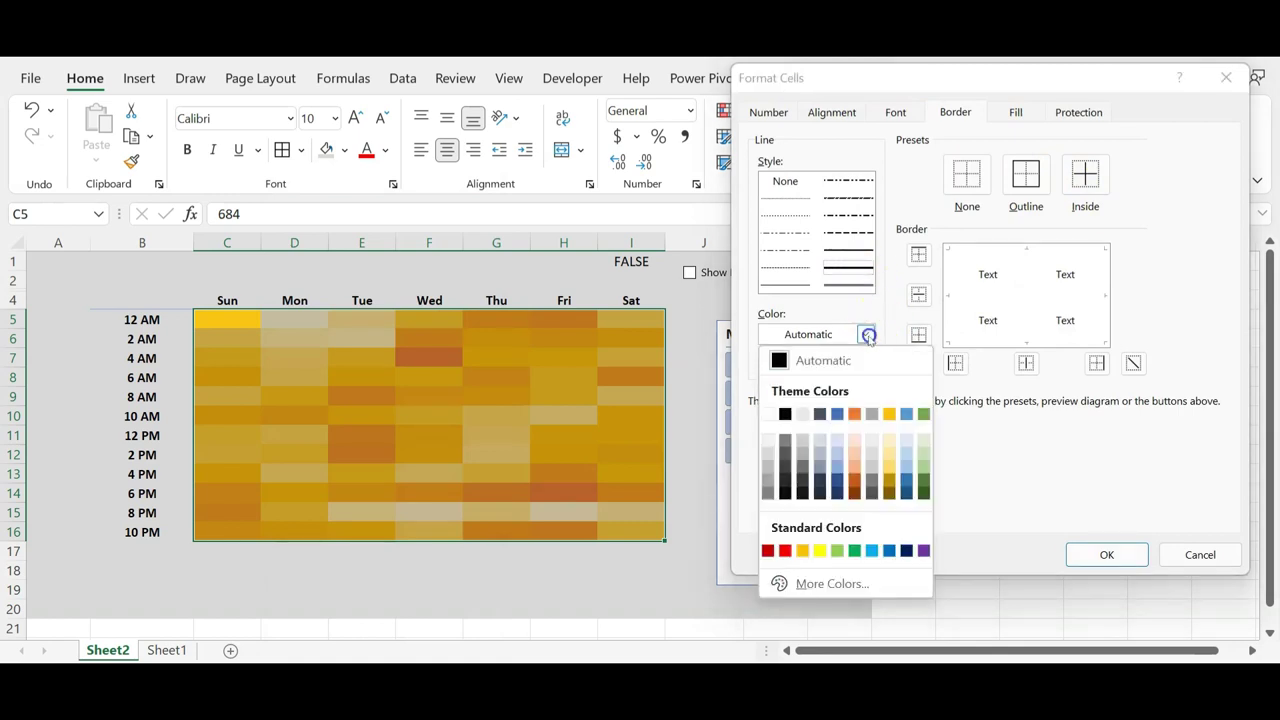
click(801, 414)
click(1025, 175)
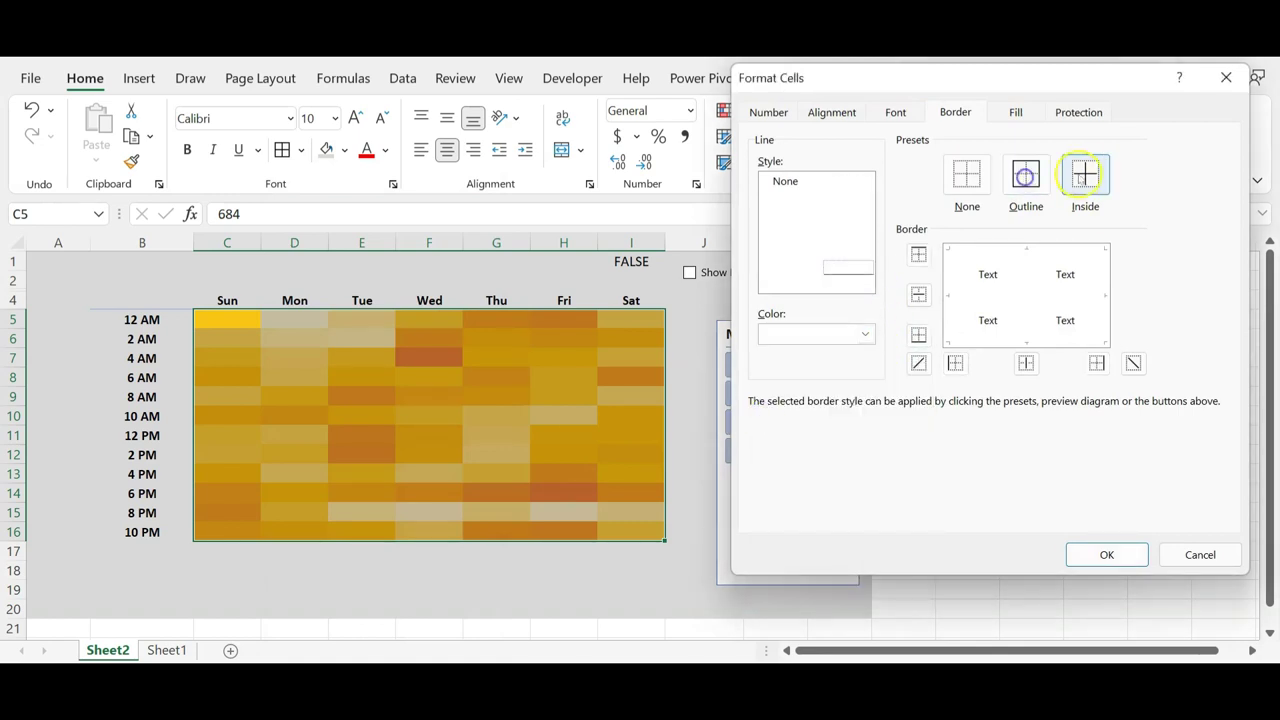
click(1107, 554)
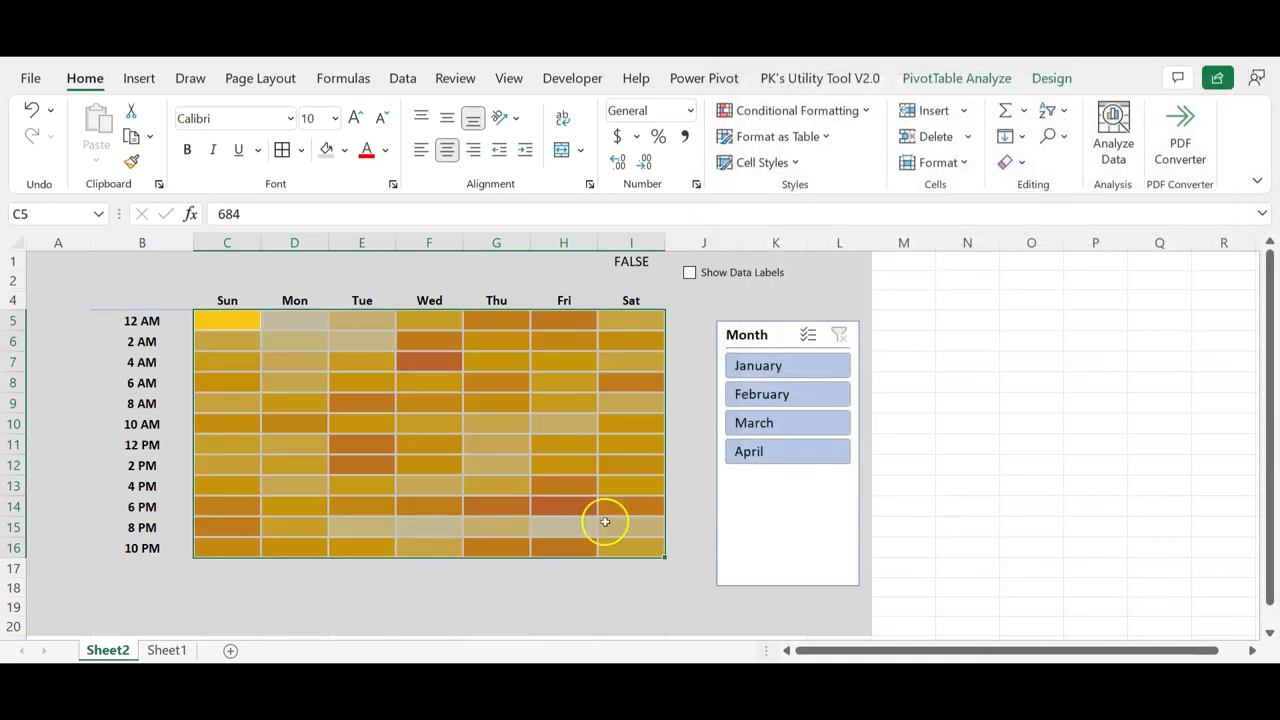
click(600, 571)
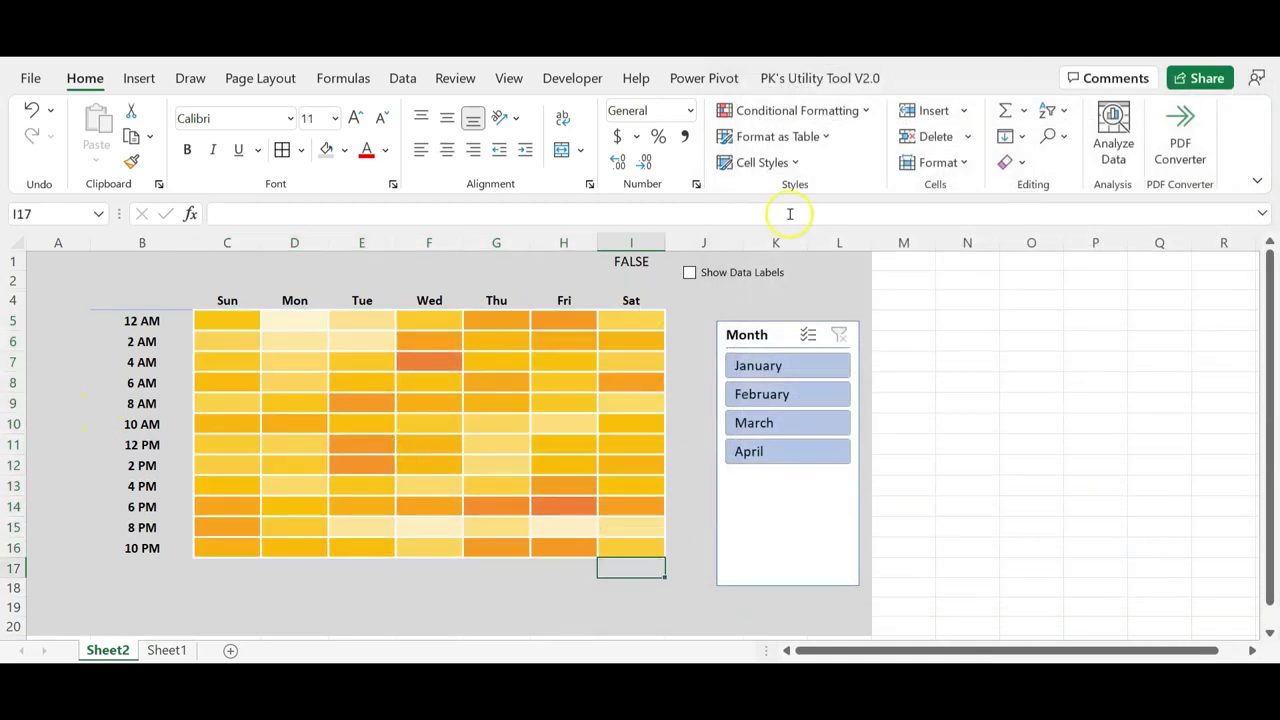
Step: Test the Month slicer with January, February and March, clear its filter, and toggle the "Show Data Labels" check box on and off
click(792, 362)
click(793, 394)
click(790, 431)
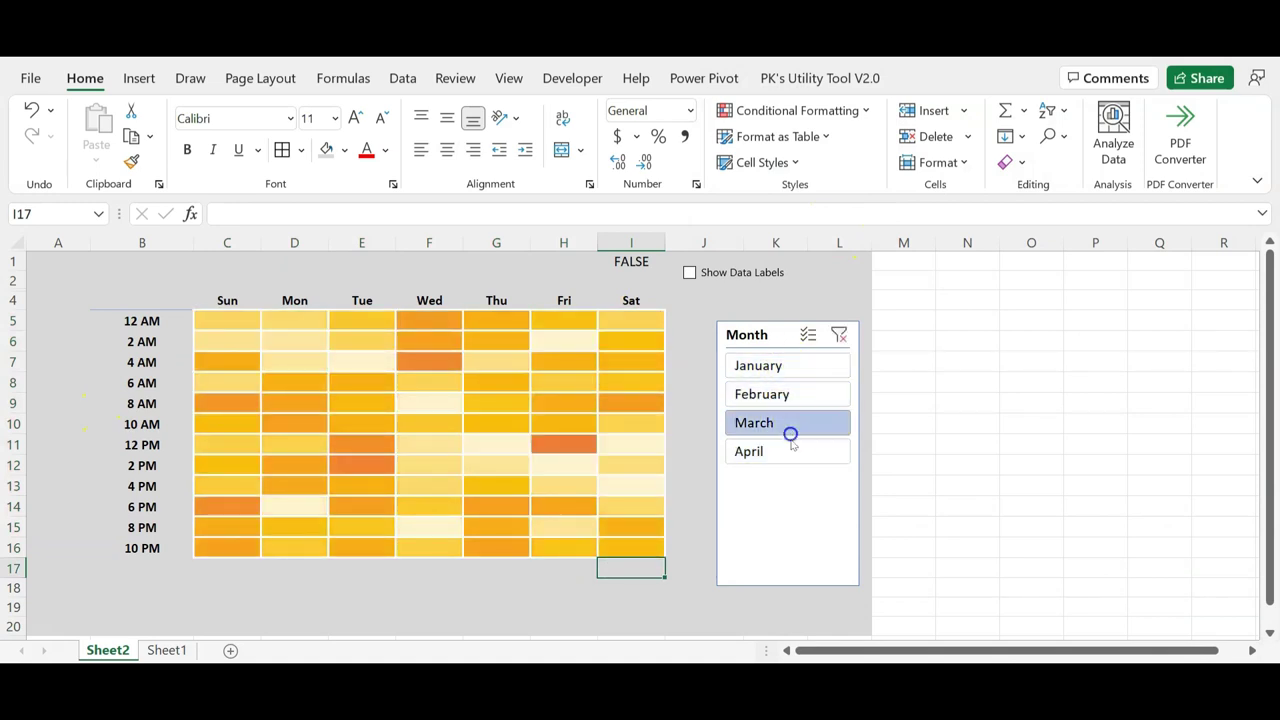
click(838, 334)
click(703, 272)
click(703, 272)
Step: Hide the linked value in cell I1 by setting its font color to the light gray of the sheet background
click(626, 260)
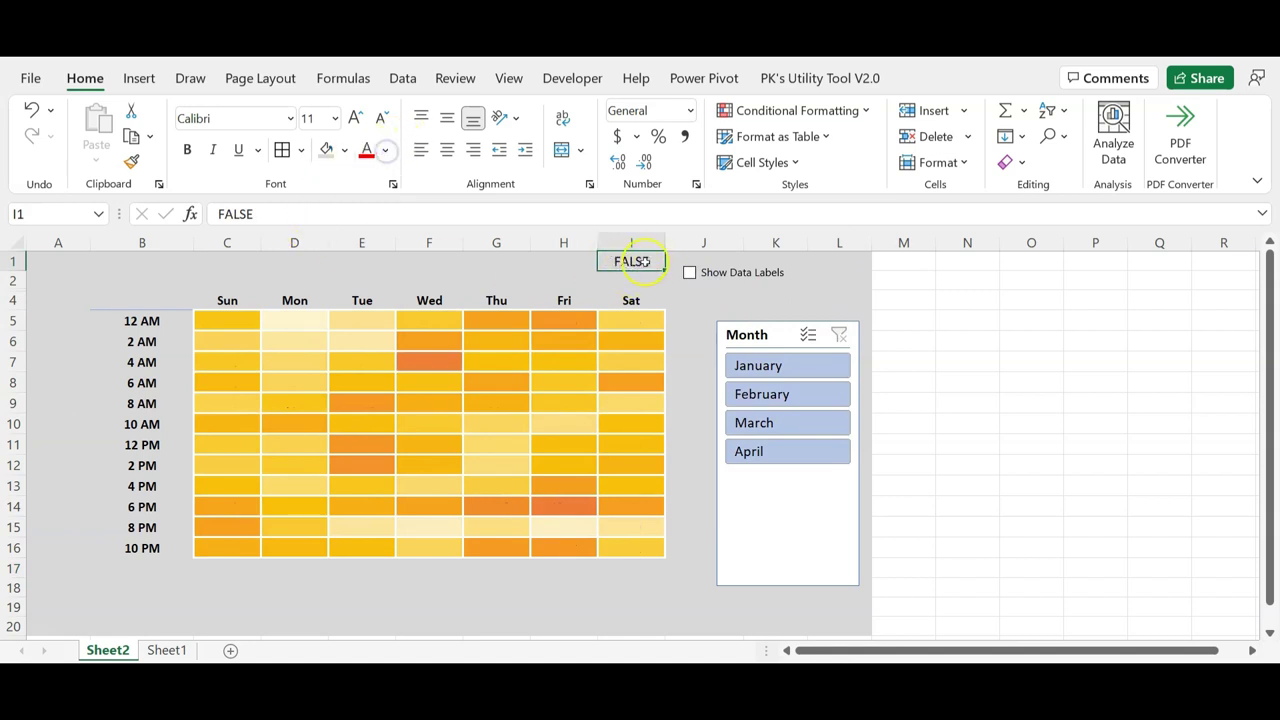
click(386, 150)
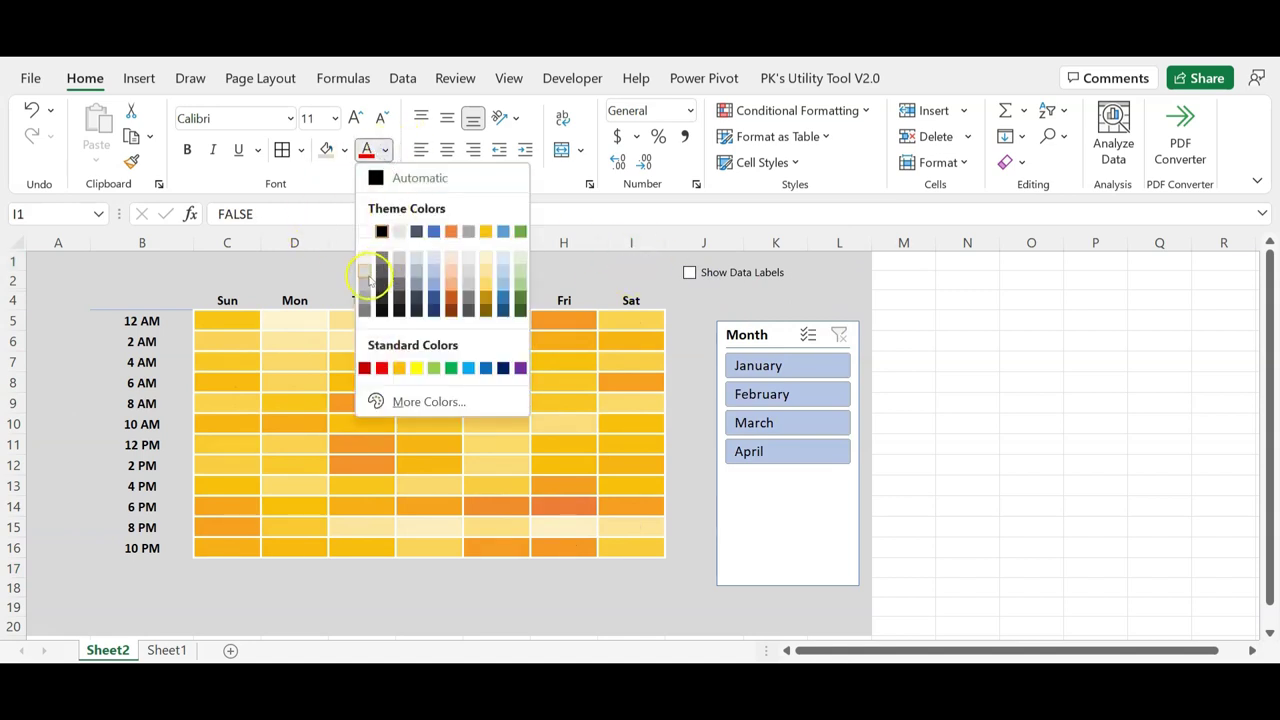
click(368, 274)
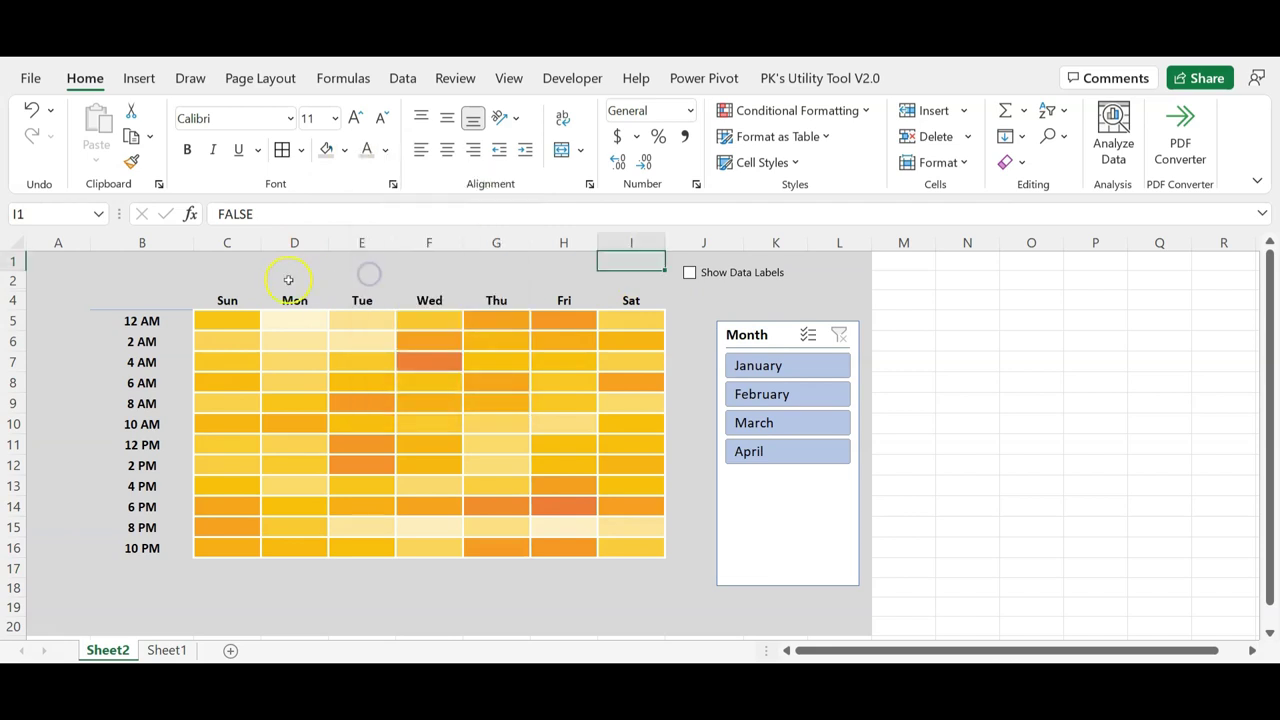
click(285, 262)
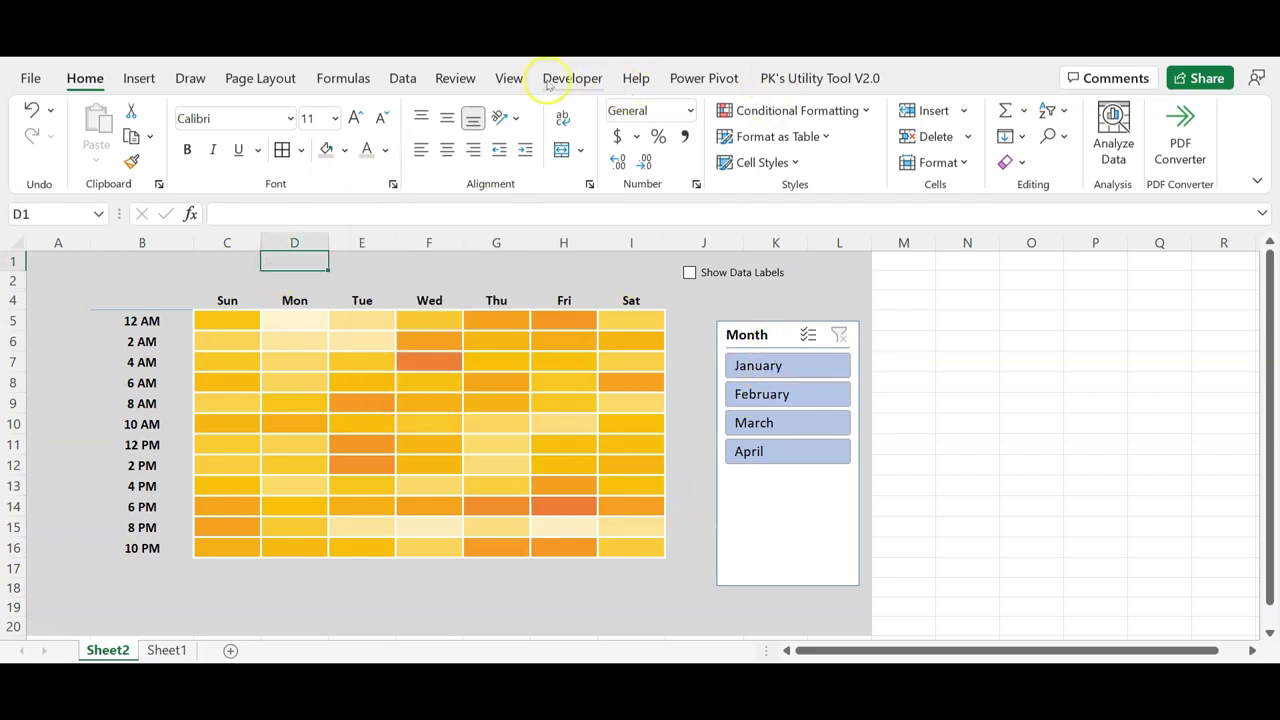
Step: Hide the row and column headings and the gridlines on Sheet2
click(509, 78)
click(678, 150)
click(57, 246)
click(623, 150)
click(82, 264)
Step: Filter the finished heat map by each month from January to April, return to January, and clear the Month slicer's filter
click(775, 356)
click(771, 372)
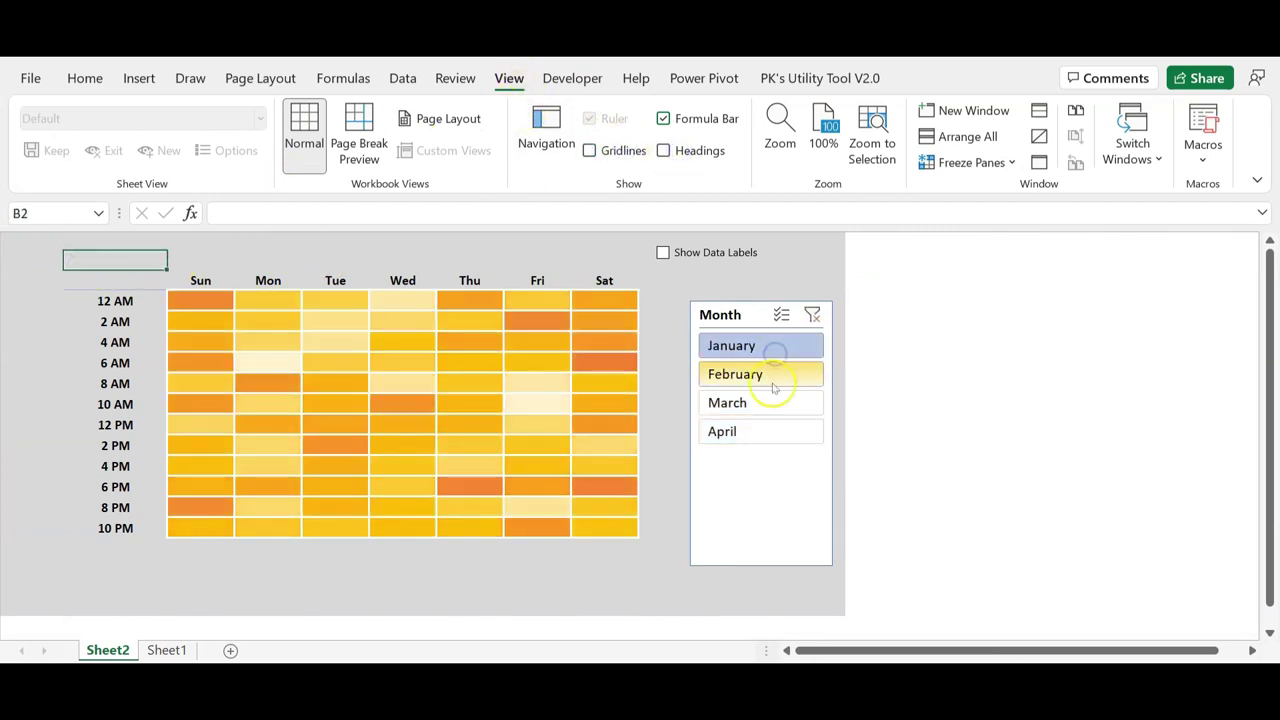
click(773, 400)
click(771, 428)
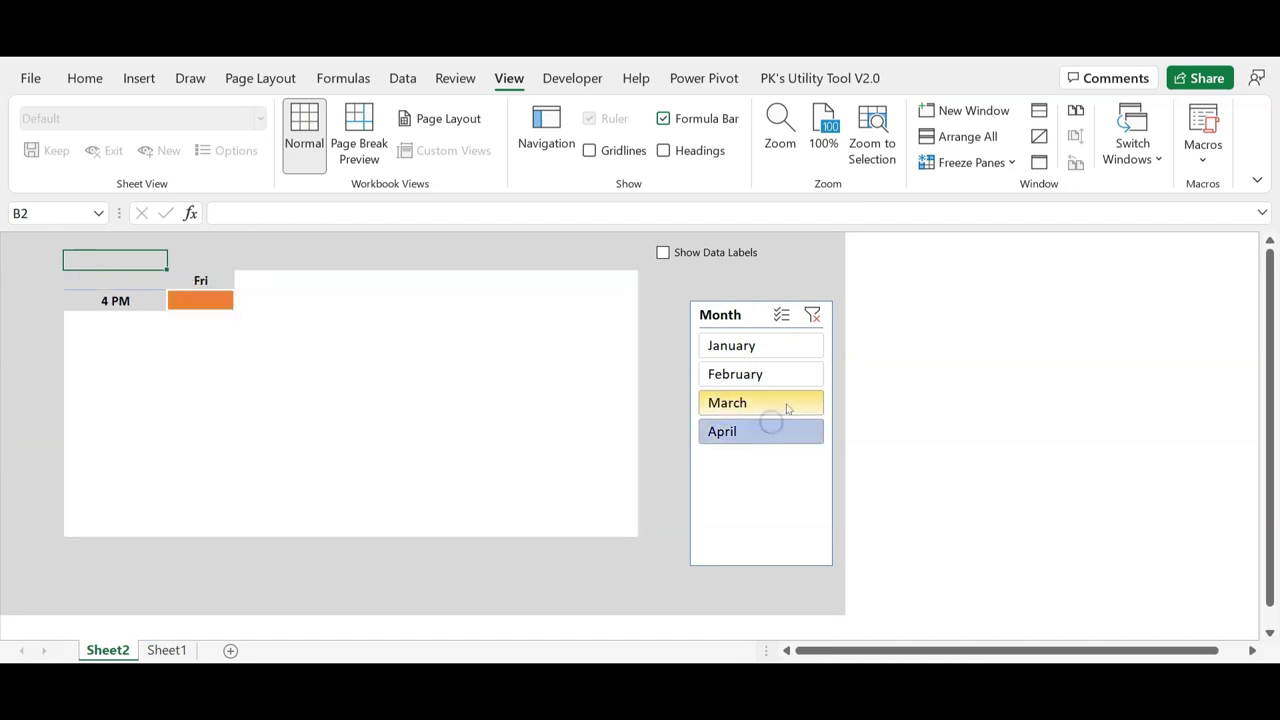
click(780, 345)
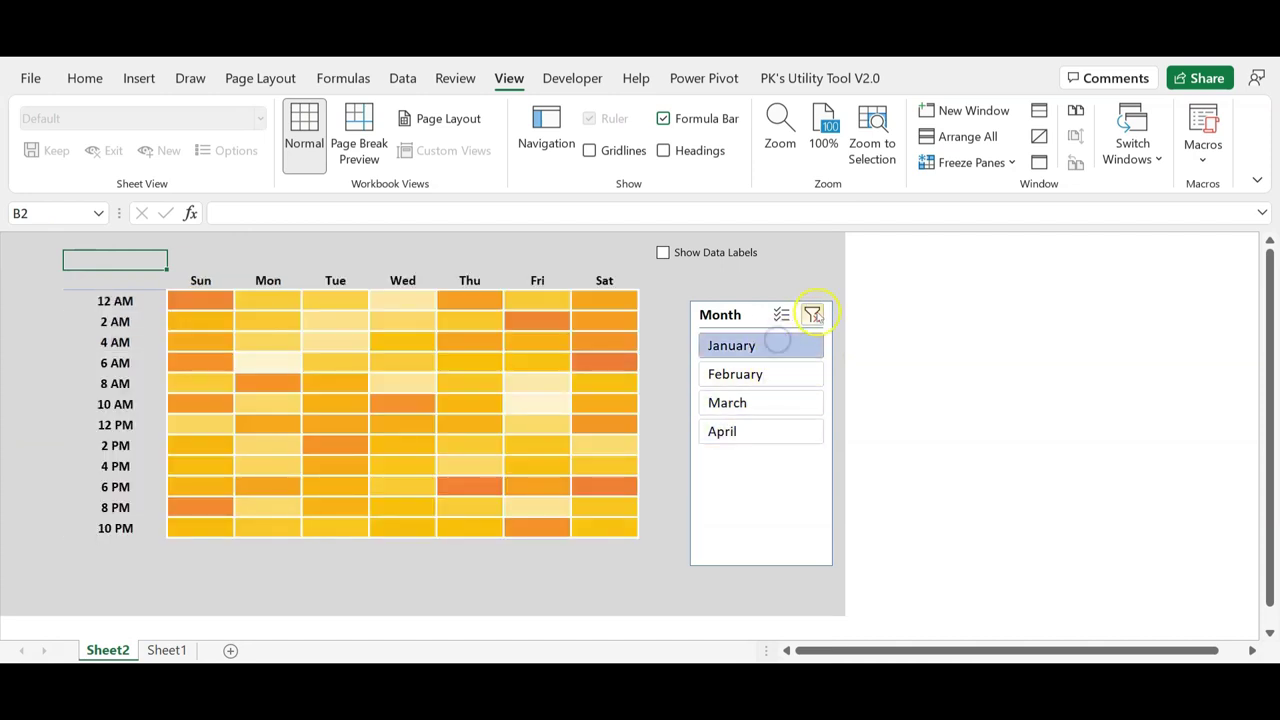
click(812, 315)
click(665, 556)
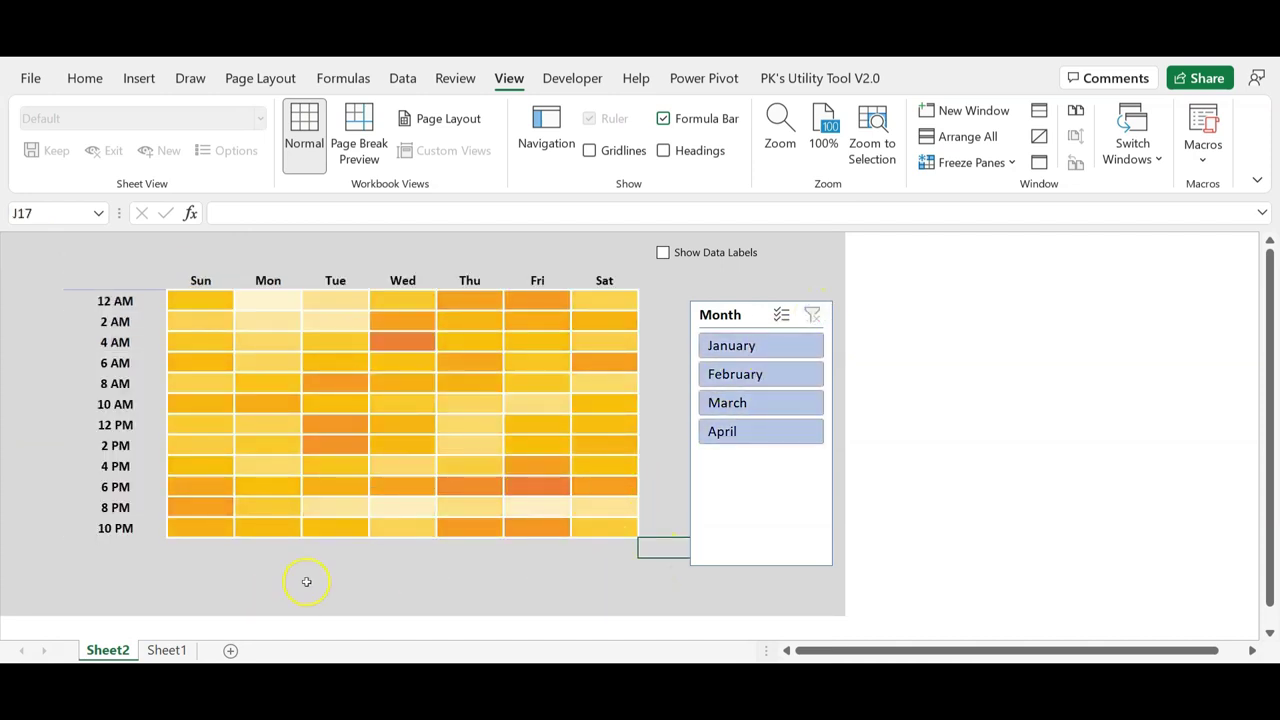